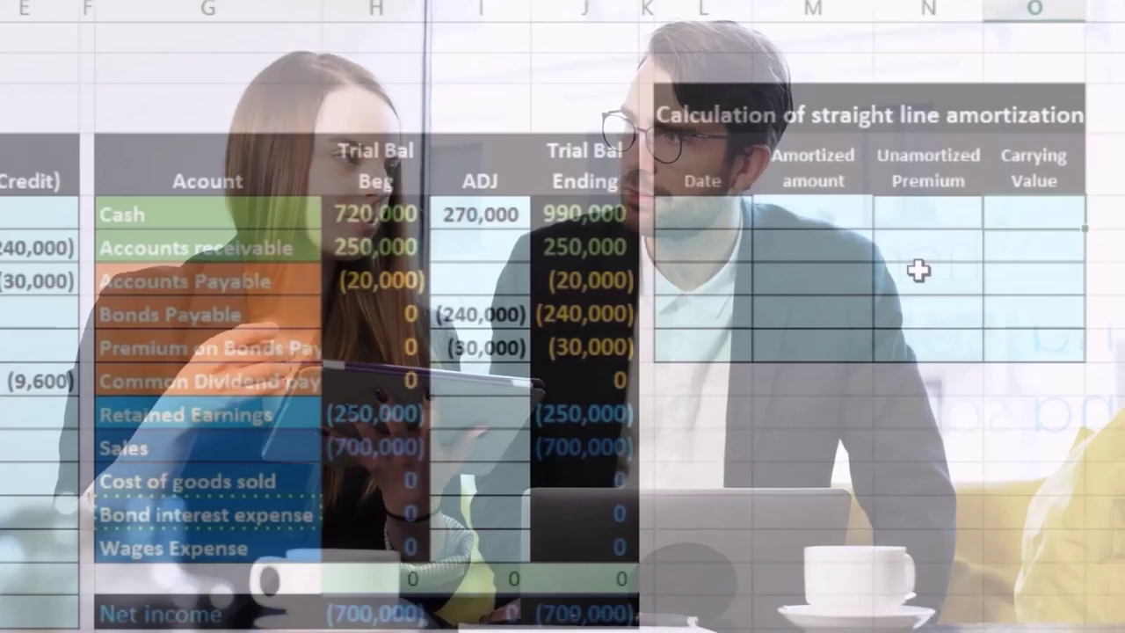
# Start the amortization table's first row with date 1/1 and an unamortized premium of 30,000.
pyautogui.press('Left')
pyautogui.press('Left')
pyautogui.press('Left')
pyautogui.write('1/1')
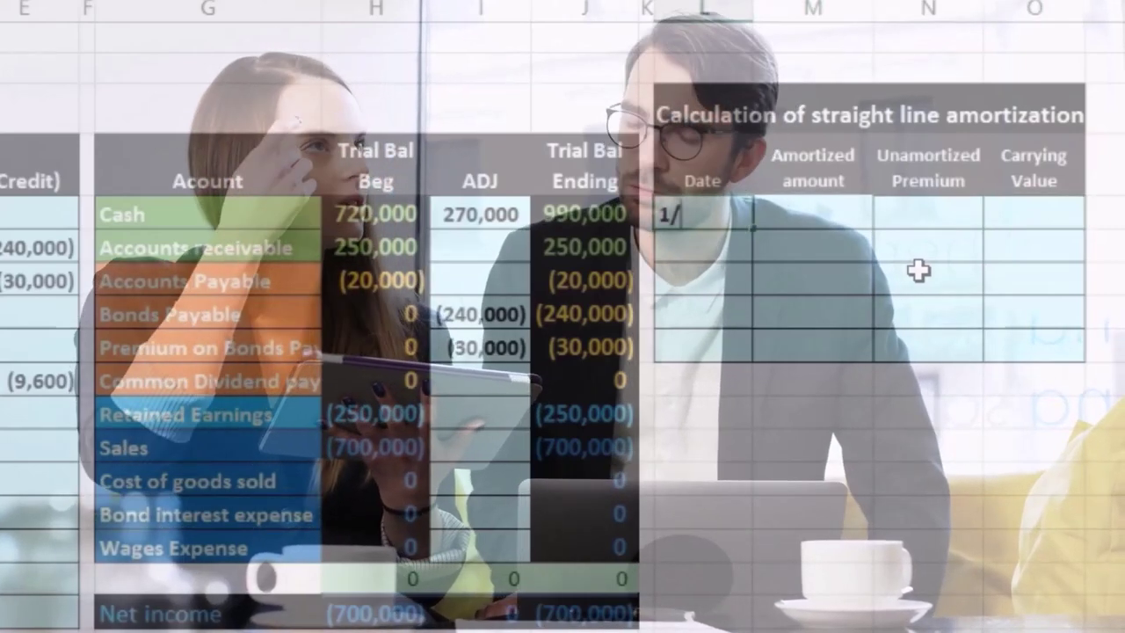
pyautogui.press('Tab')
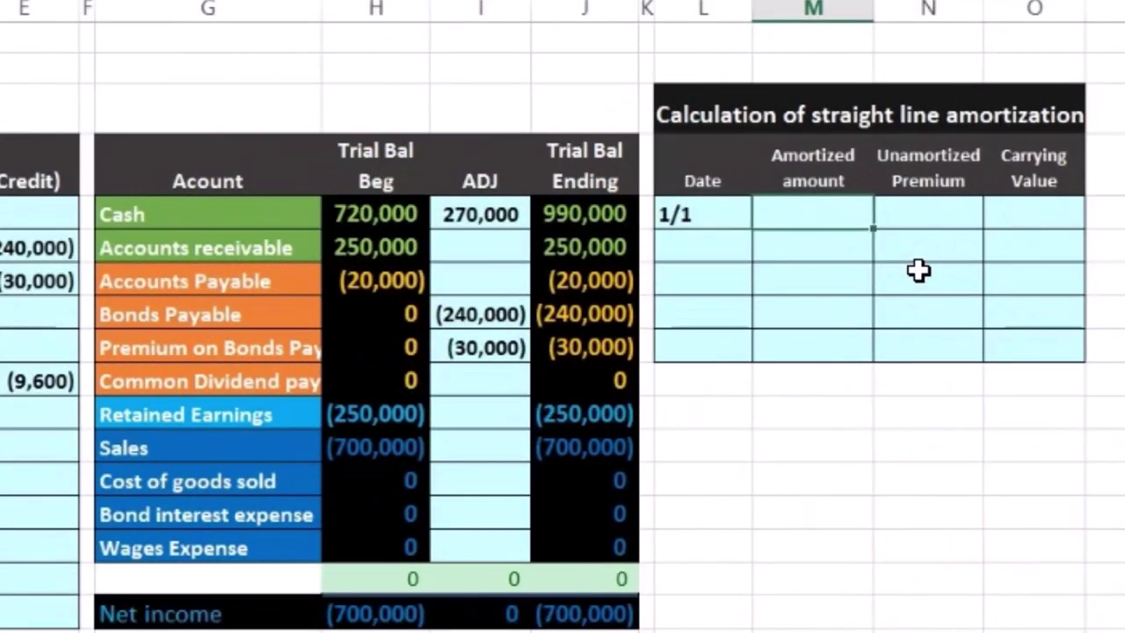
pyautogui.press('Right')
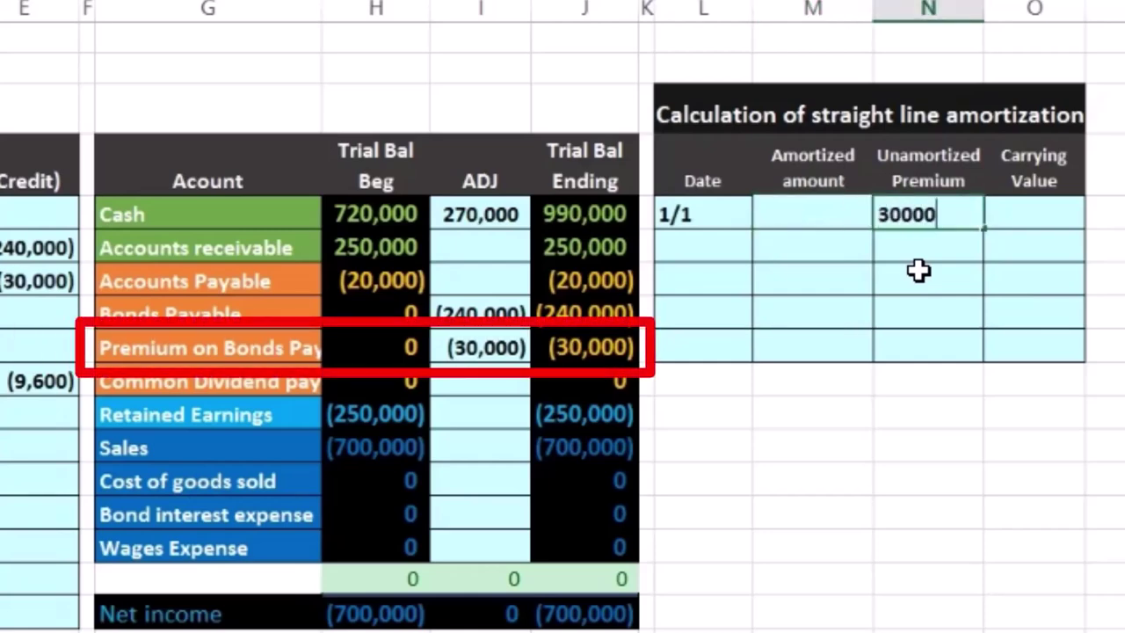
pyautogui.press('Tab')
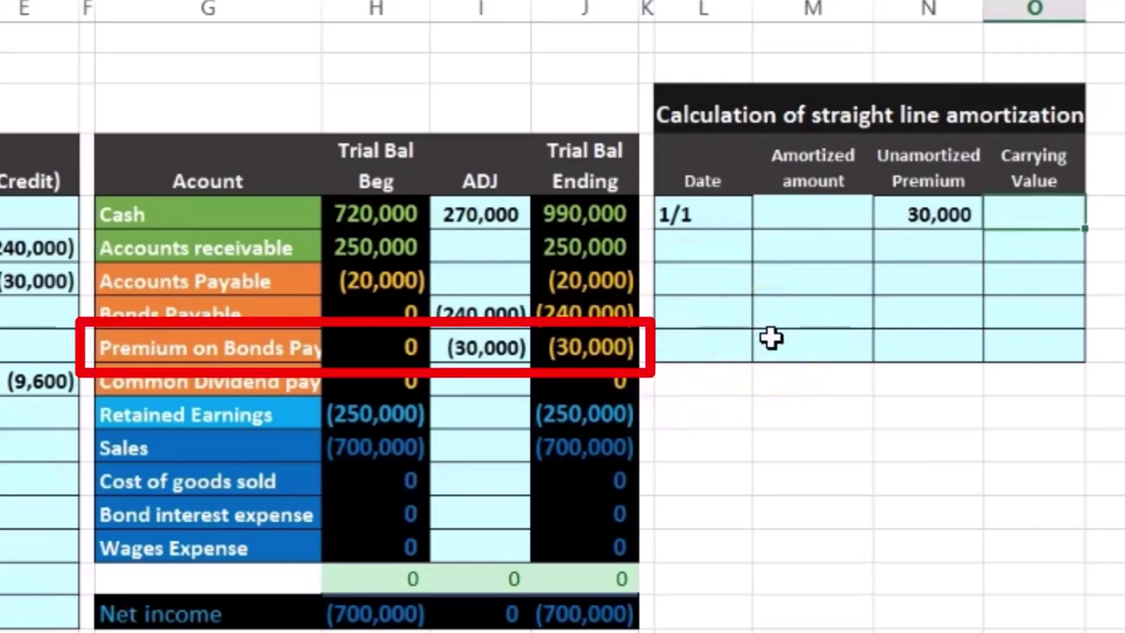
# Calculate the 1/1 carrying value in O20 as +240000+N20.
pyautogui.write('+')
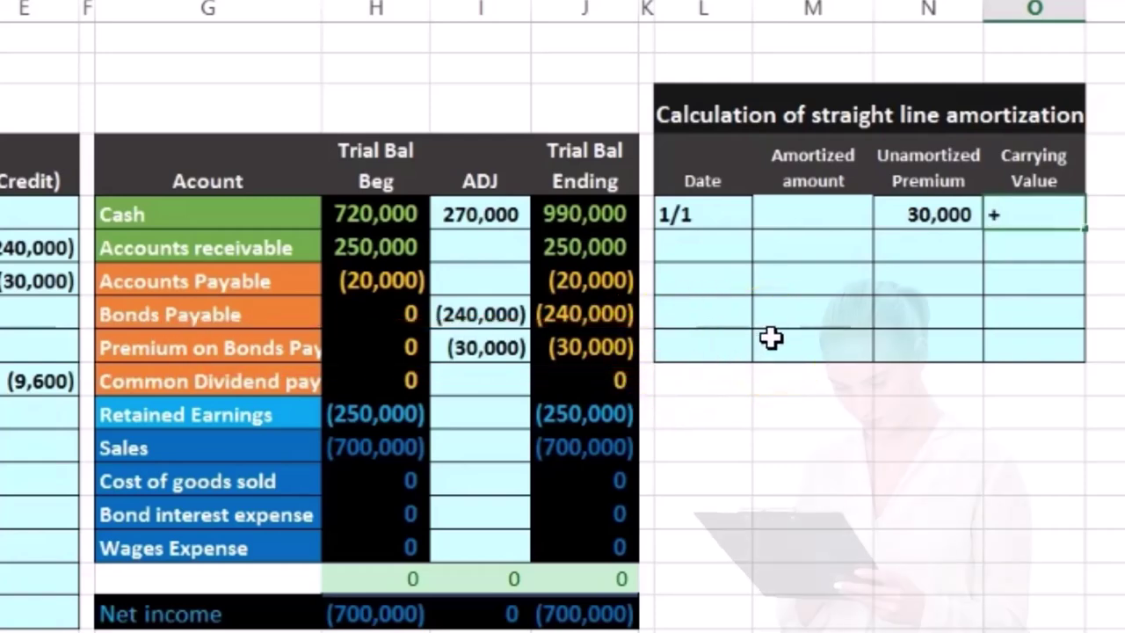
pyautogui.write('240000')
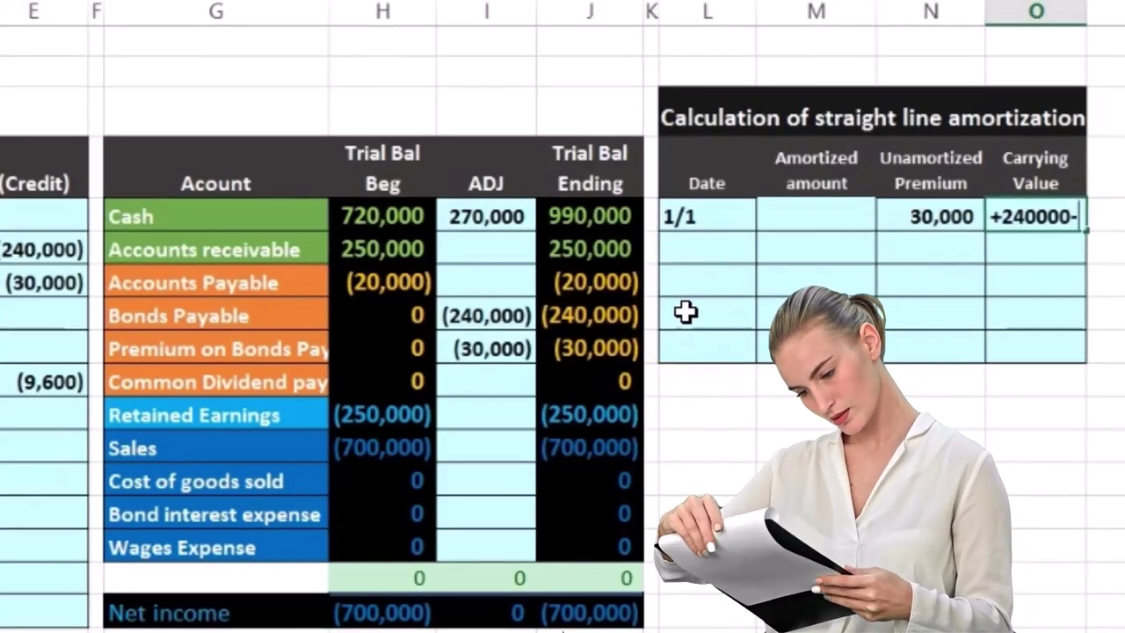
pyautogui.write('+')
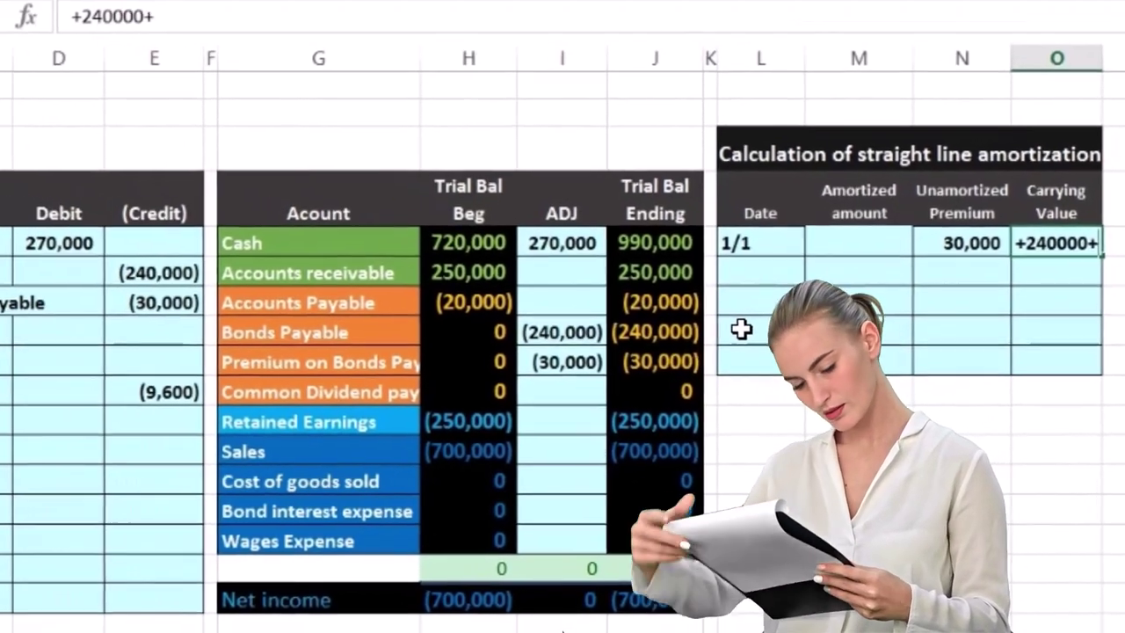
pyautogui.click(947, 246)
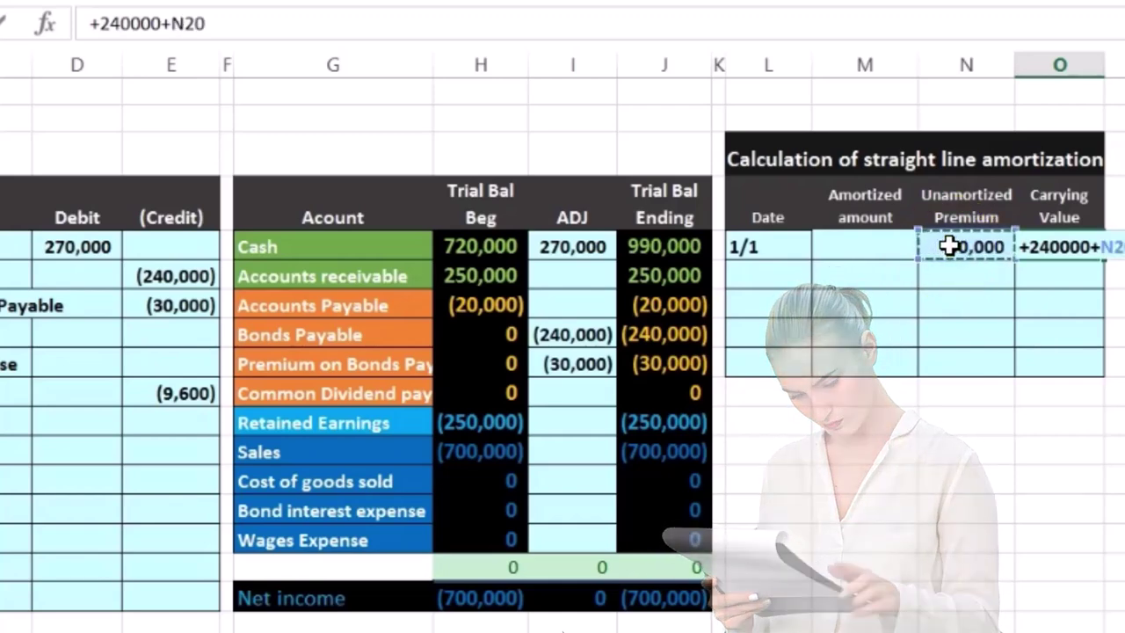
pyautogui.press('Return')
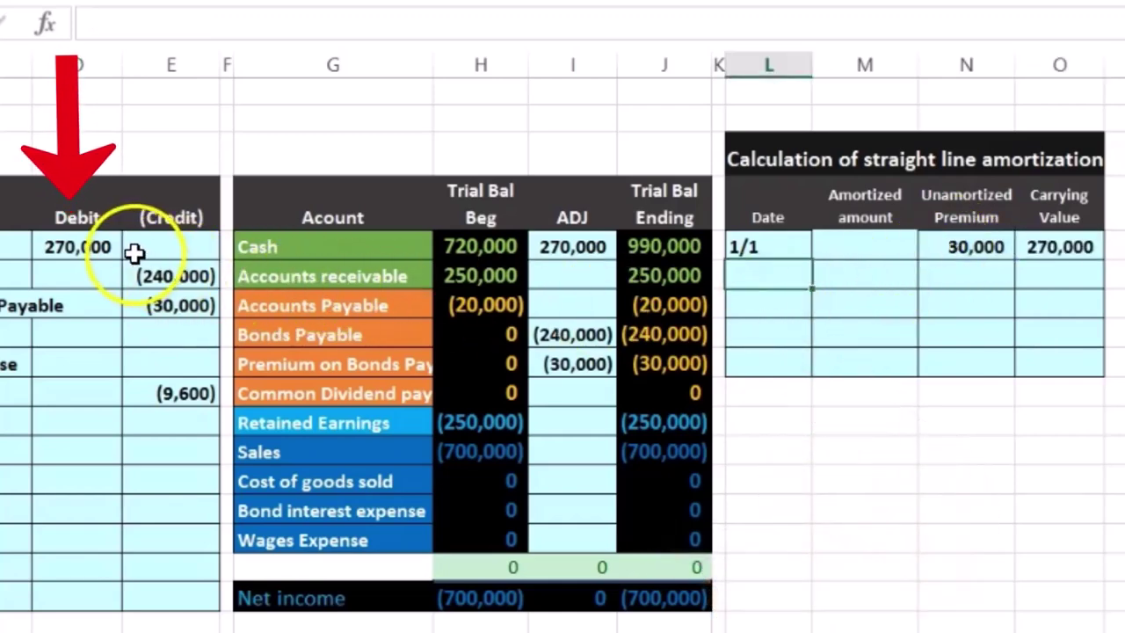
# Enter 6/30 as the date in the amortization table's second row, L21.
pyautogui.moveTo(665, 332); pyautogui.dragTo(665, 358)
pyautogui.click(767, 278)
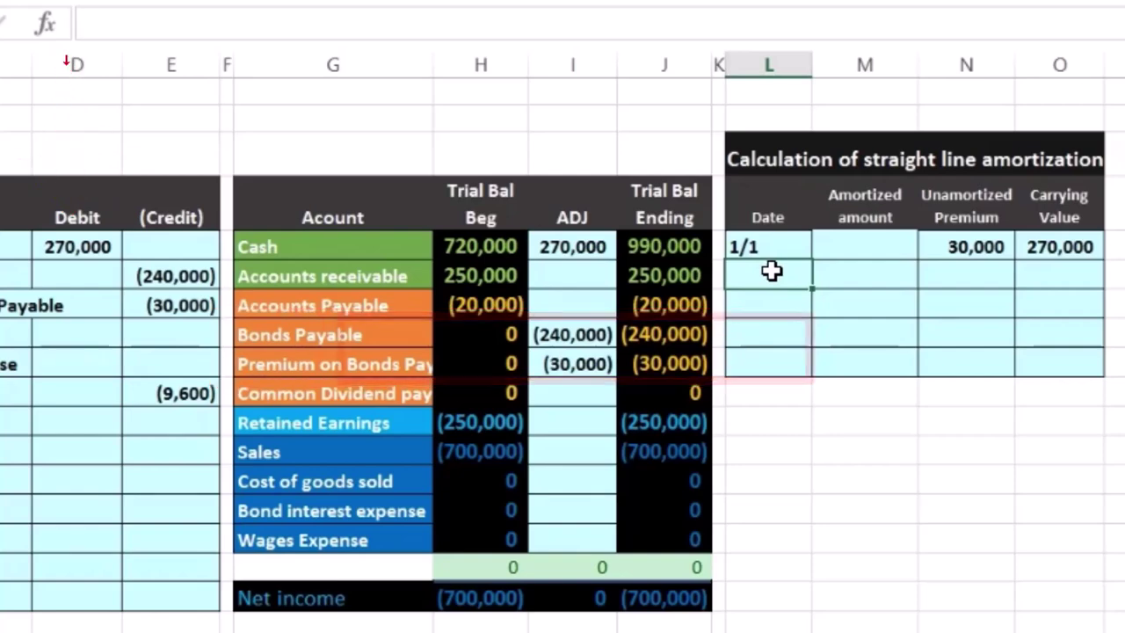
pyautogui.write('6/30')
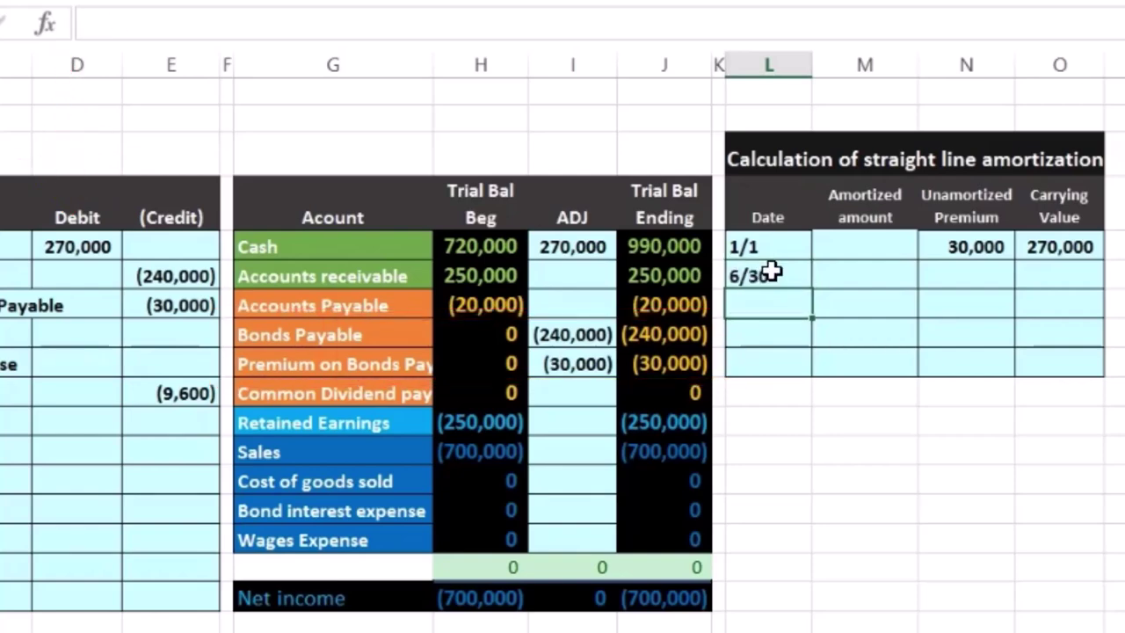
pyautogui.press('Up')
pyautogui.press('Right')
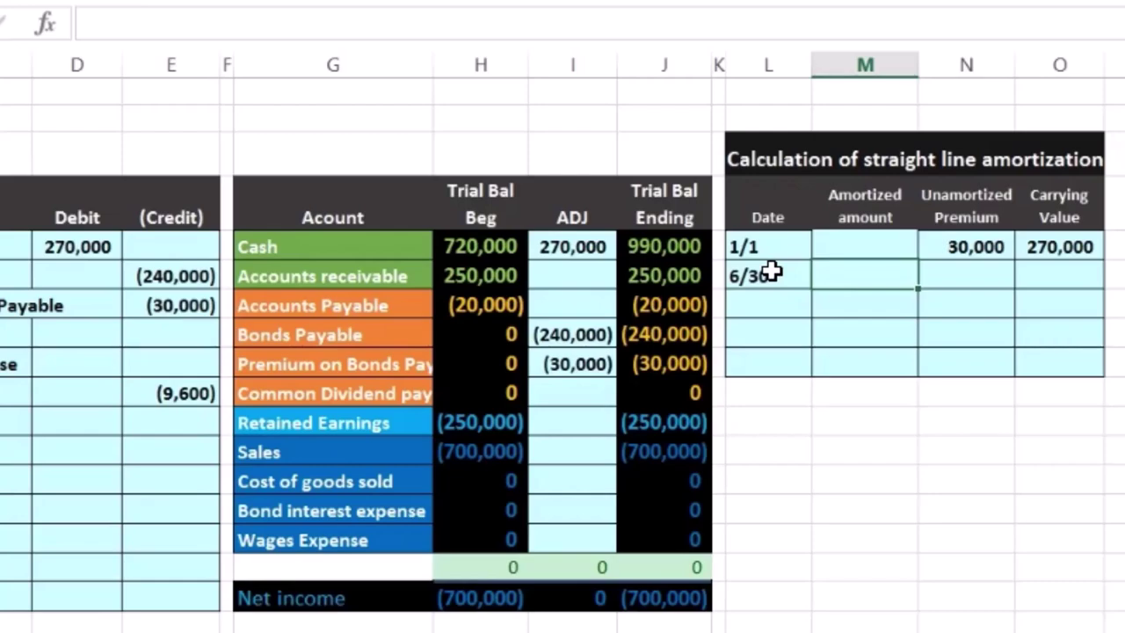
# Switch to Calculator, divide 30,000 by 15, and halve the result to get the semiannual premium amortization.
pyautogui.press('XF86Calculator')
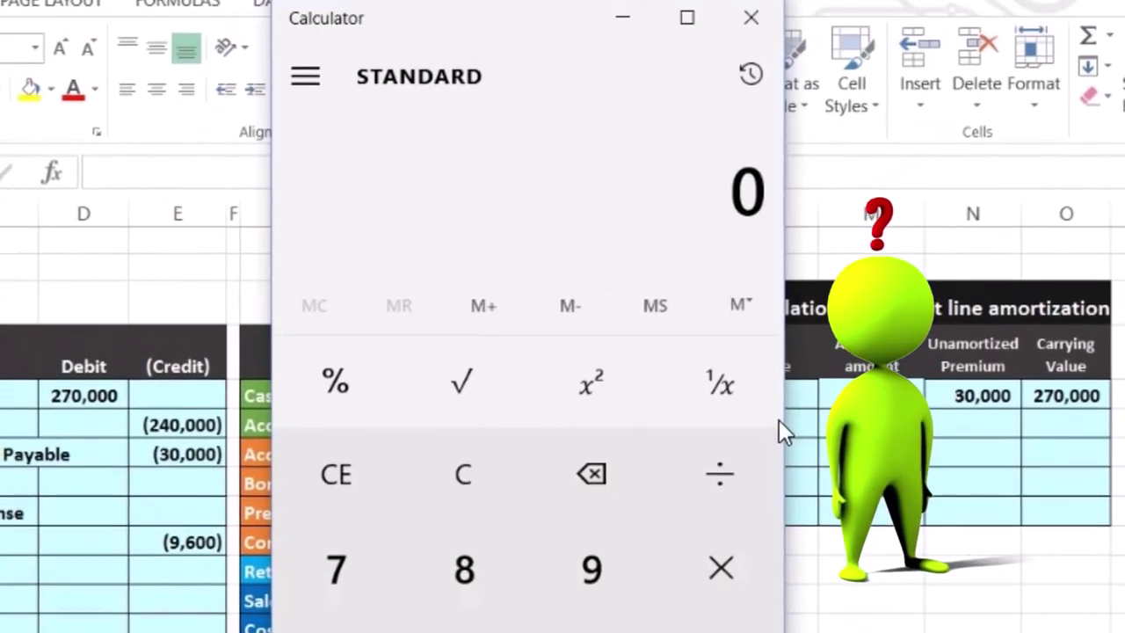
pyautogui.moveTo(542, 22); pyautogui.dragTo(437, 14)
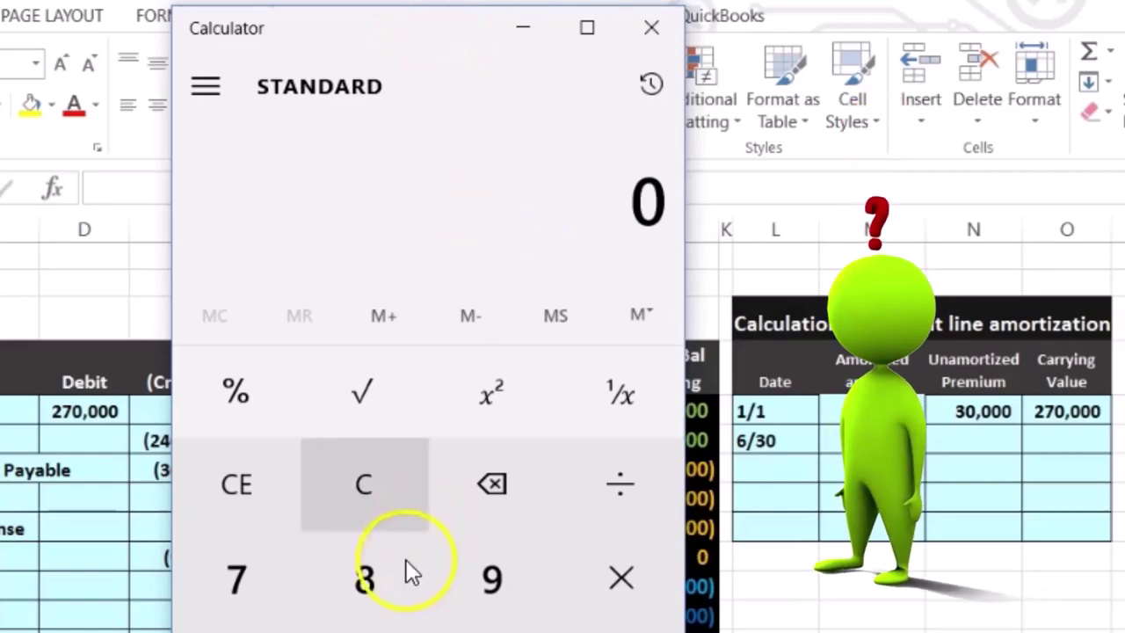
pyautogui.write('30,')
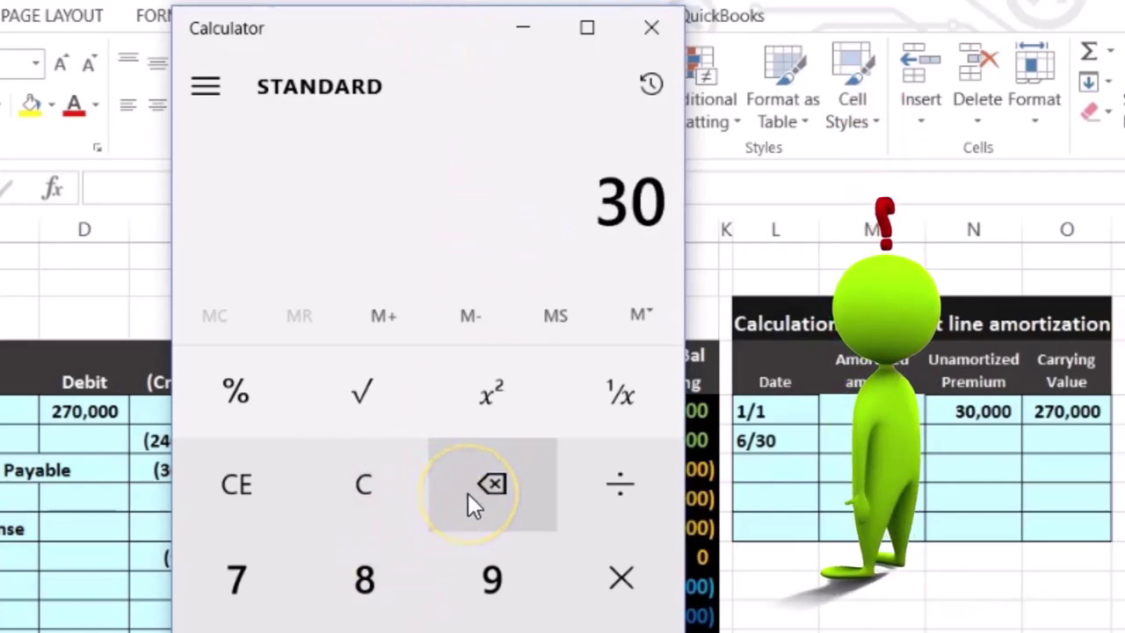
pyautogui.write('000')
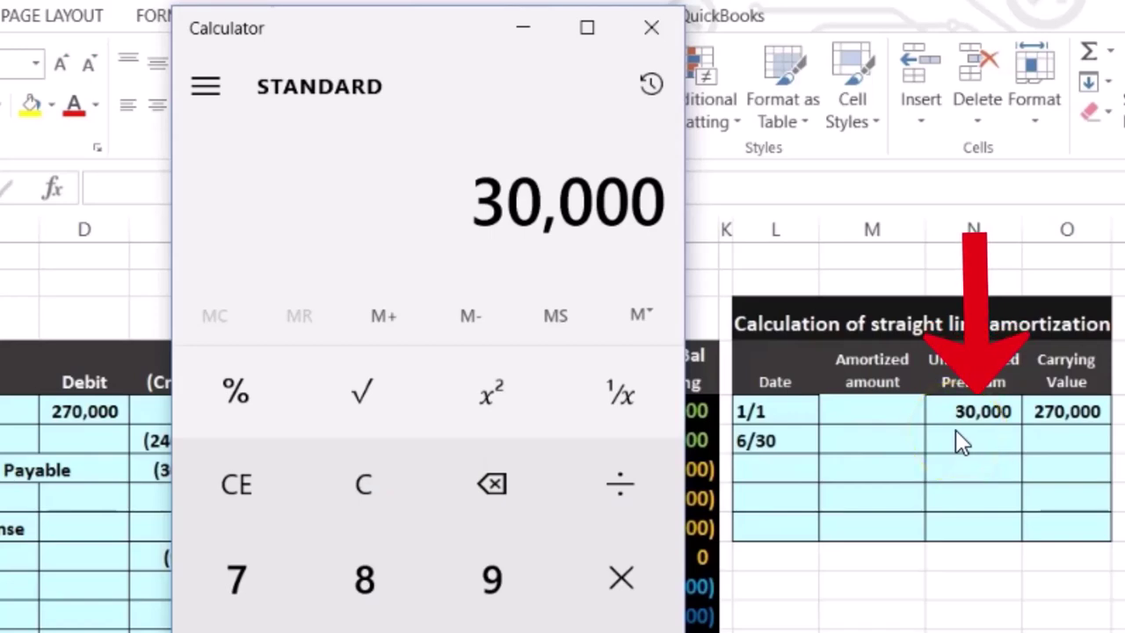
pyautogui.press('/')
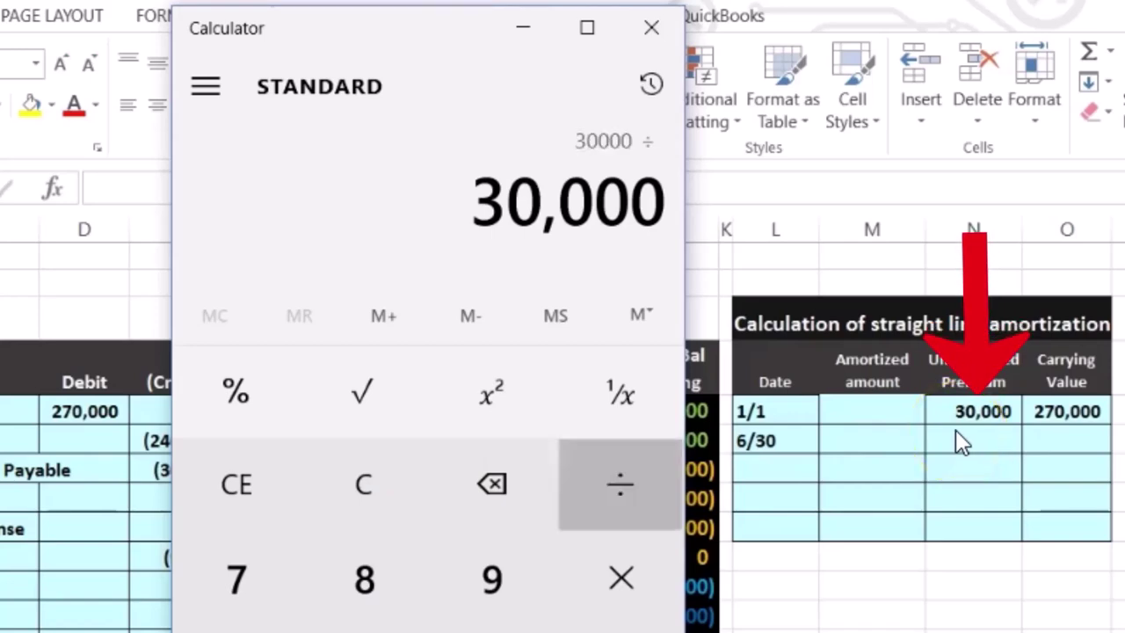
pyautogui.write('15')
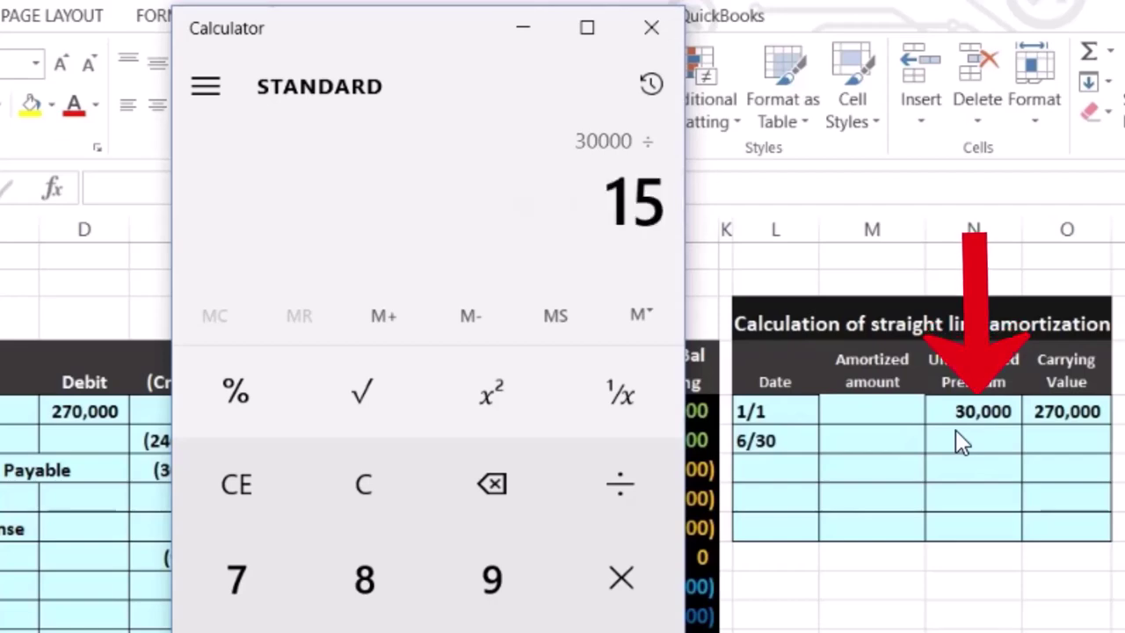
pyautogui.press('Return')
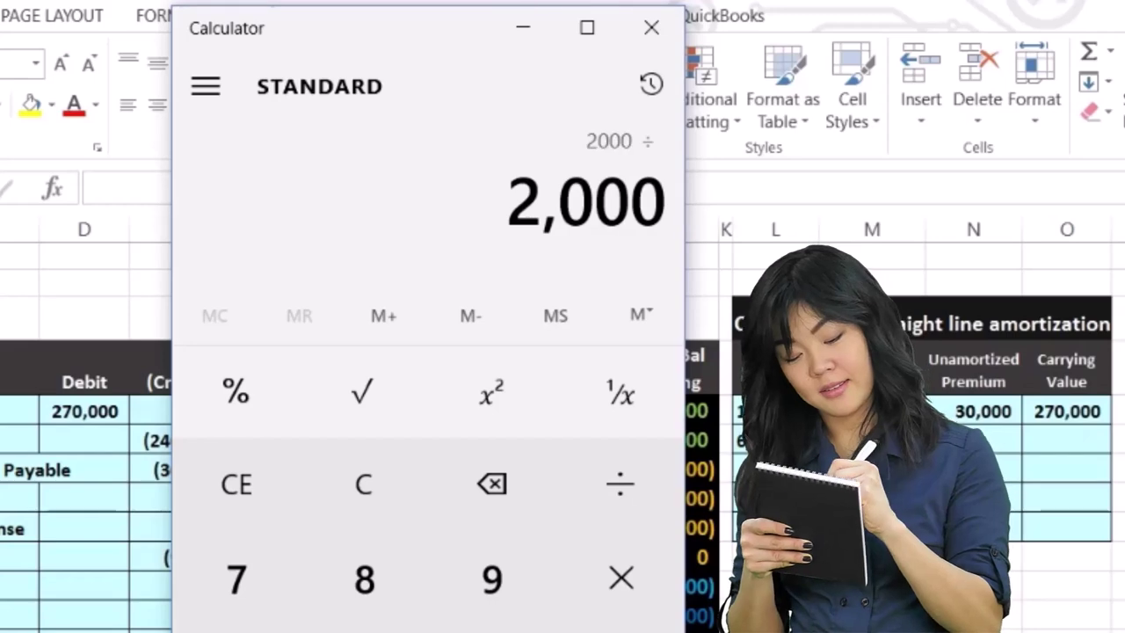
pyautogui.press('Return')
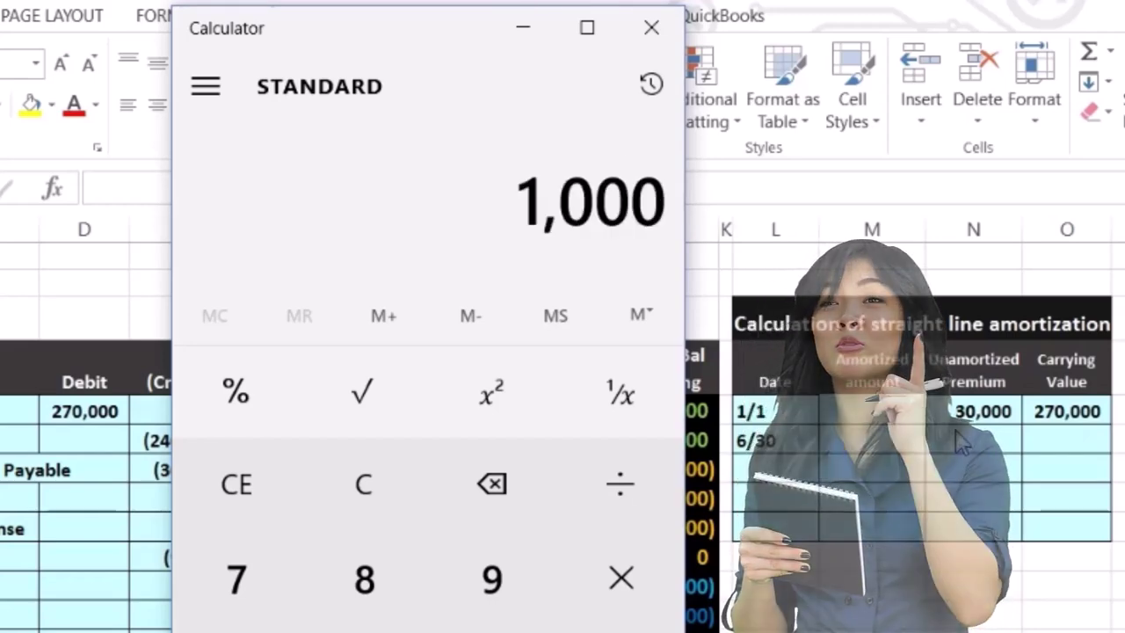
# Clear the calculation and work out the amortization per period directly as 30,000 divided by 30.
pyautogui.click(391, 500)
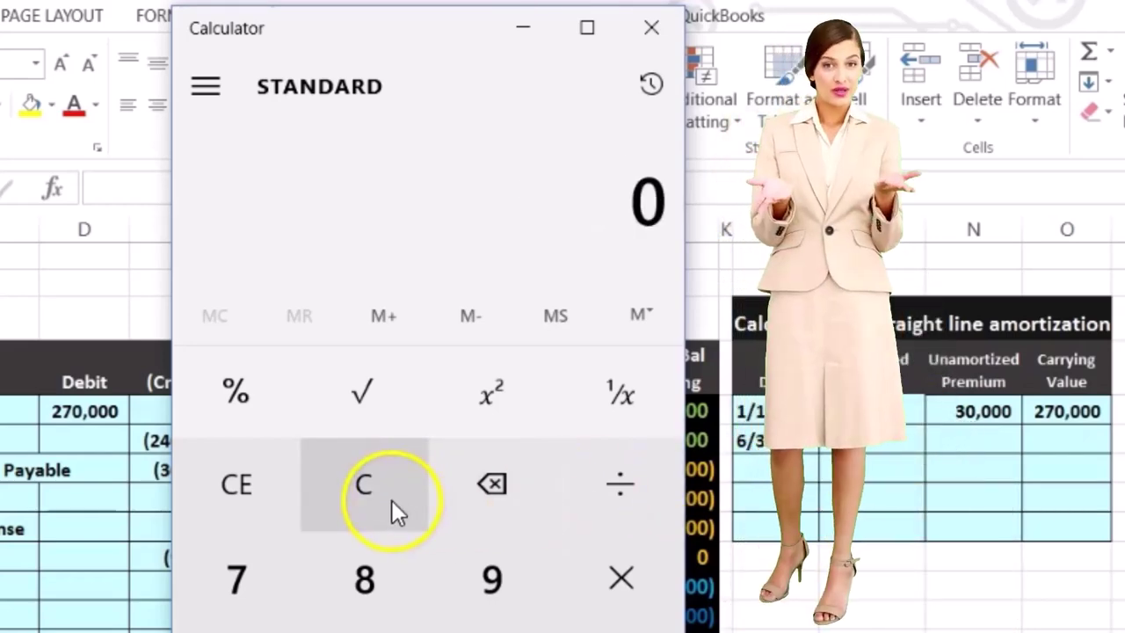
pyautogui.write('30,000')
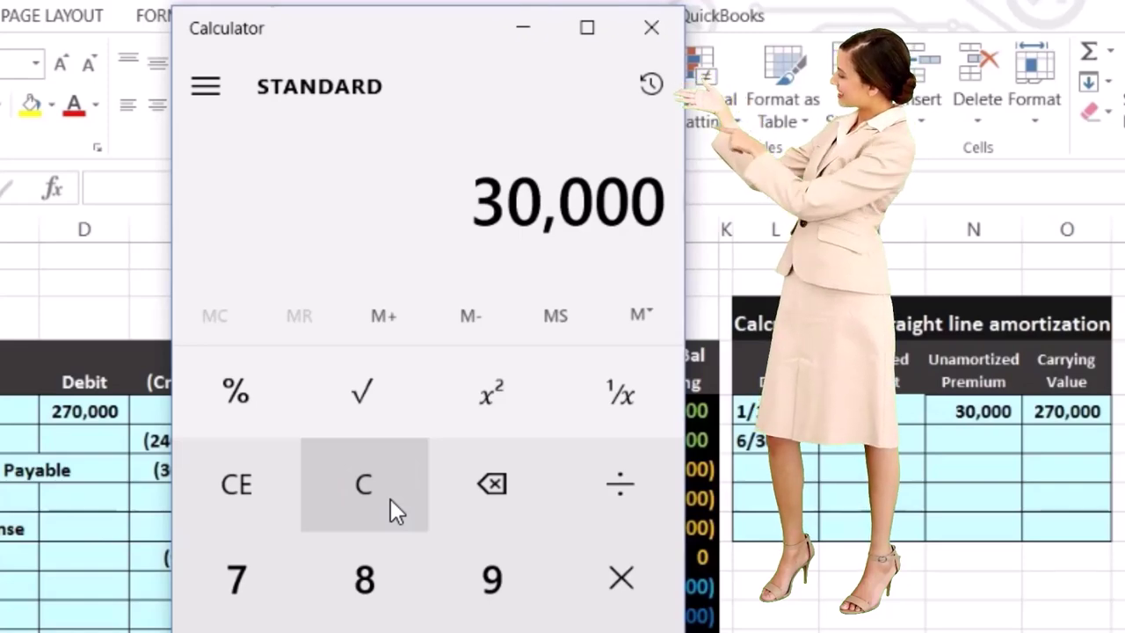
pyautogui.press('/')
pyautogui.write('30')
pyautogui.press('Return')
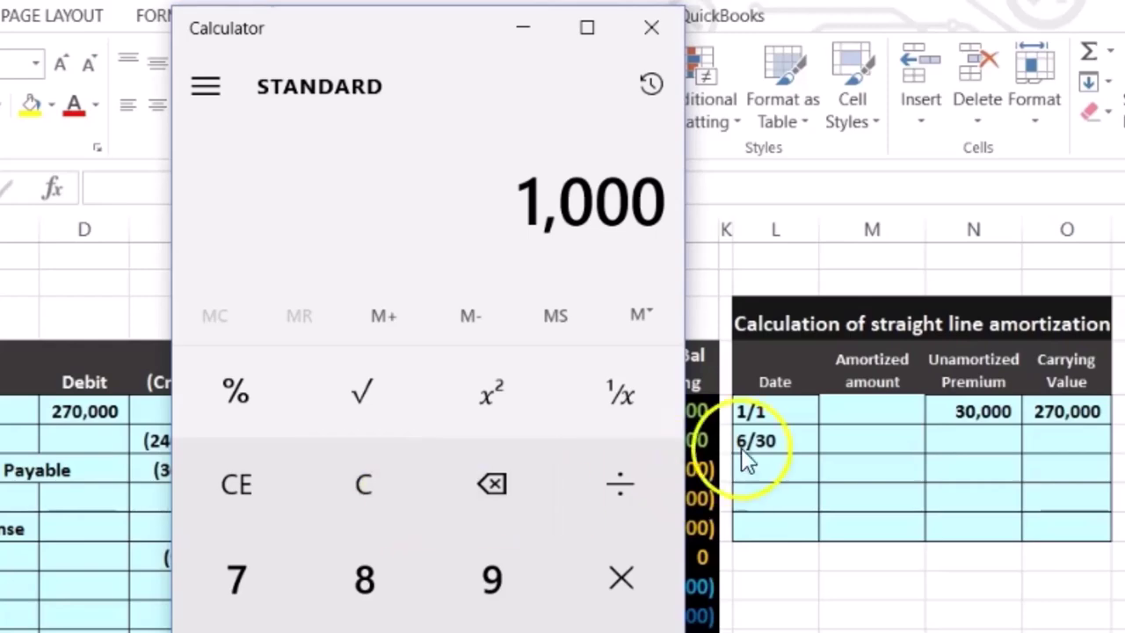
# Back in the Excel worksheet, enter the 6/30 amortized amount in M21 as =30000/30.
pyautogui.click(844, 409)
pyautogui.write('=30000/30')
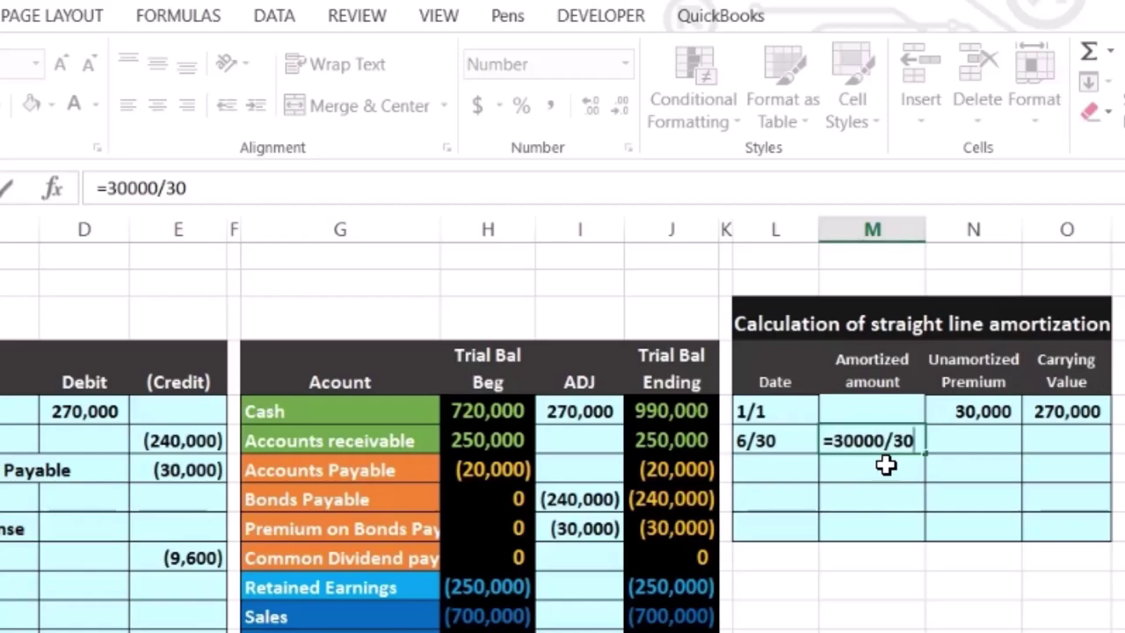
pyautogui.press('Return')
# Calculate the 6/30 unamortized premium in N21 with the formula =N20-M21.
pyautogui.press('Right')
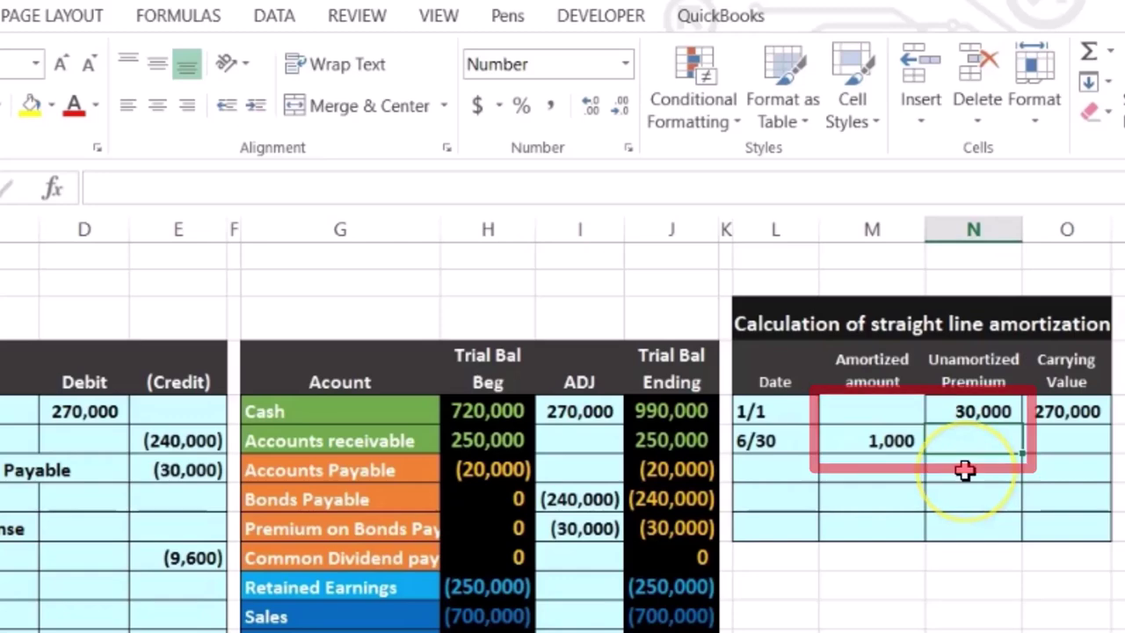
pyautogui.write('=')
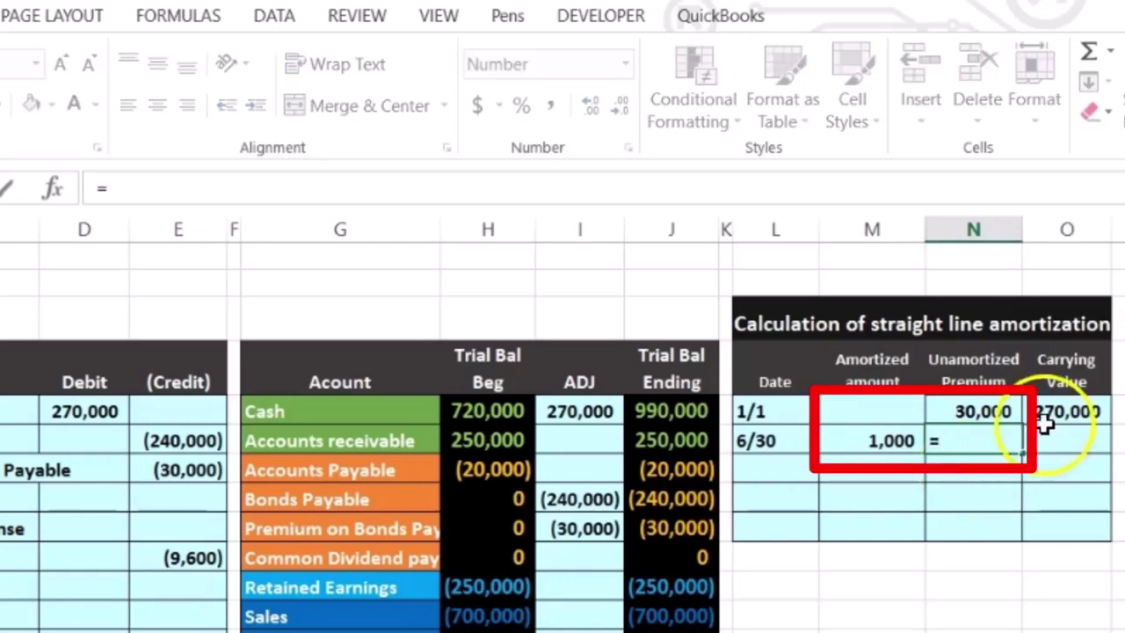
pyautogui.click(1004, 408)
pyautogui.write('-')
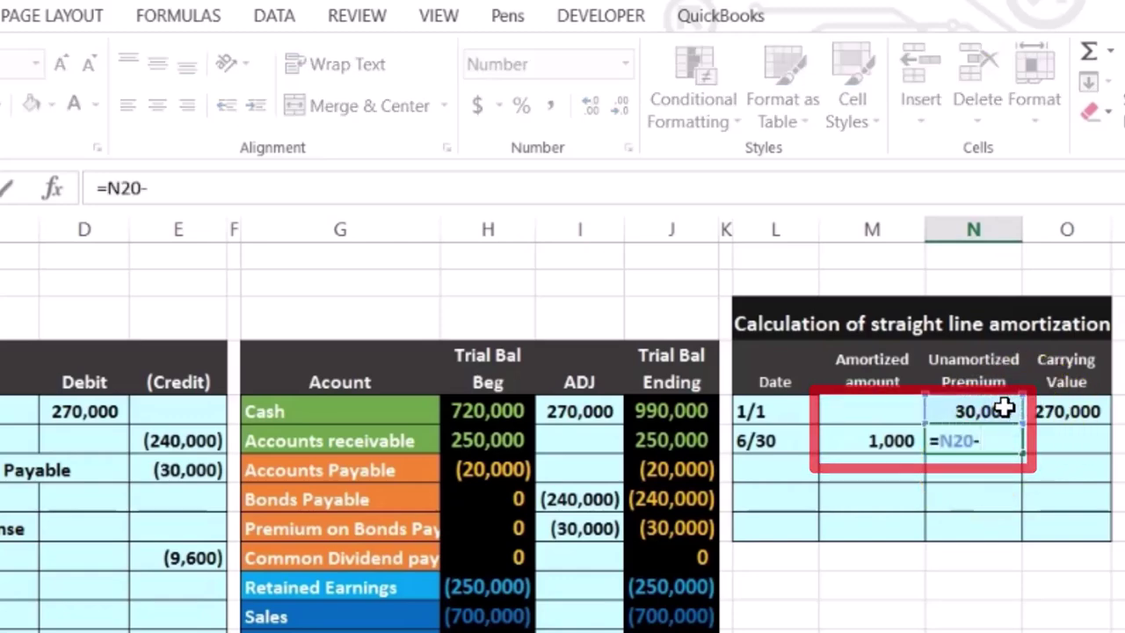
pyautogui.click(879, 442)
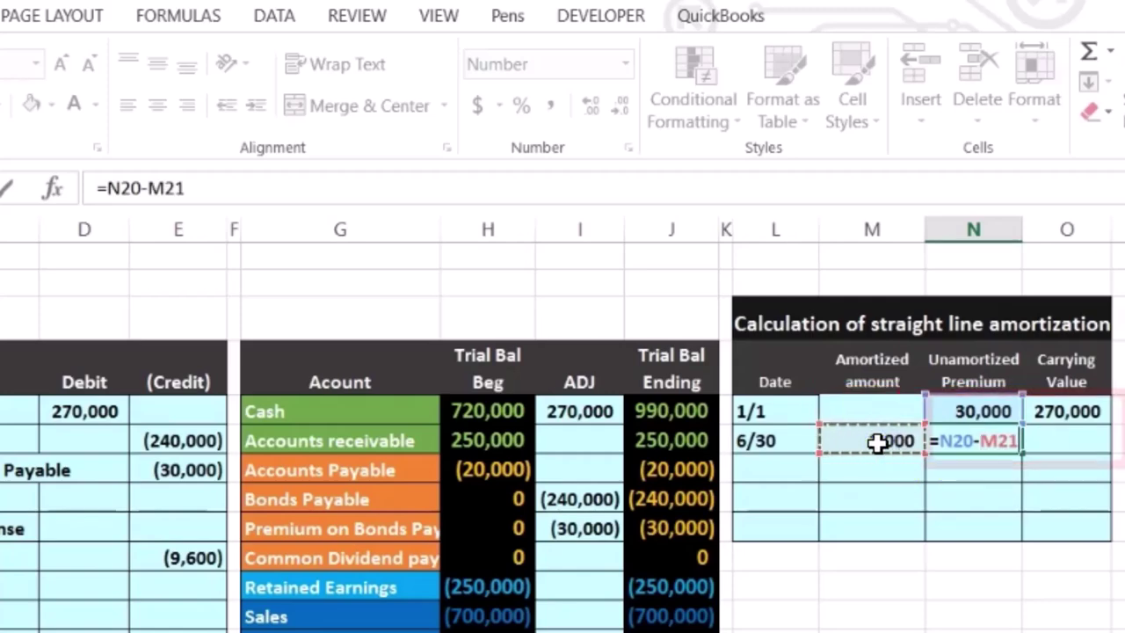
pyautogui.press('Return')
# Calculate the 6/30 carrying value in O21 as +240000+N21.
pyautogui.press('Right')
pyautogui.press('Up')
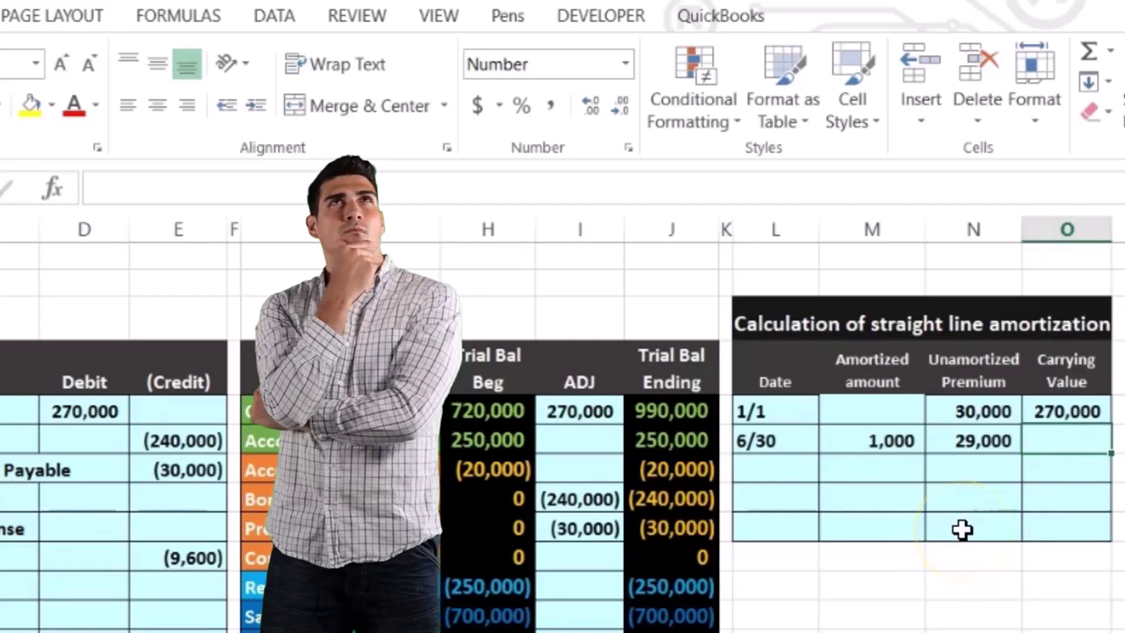
pyautogui.write('+')
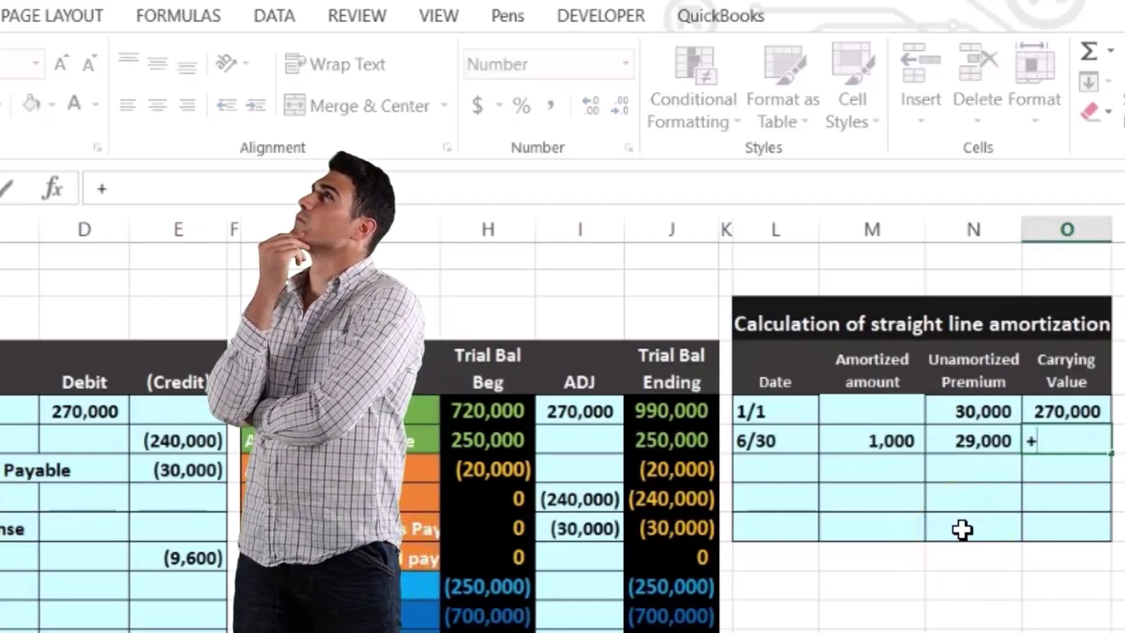
pyautogui.write('240000+')
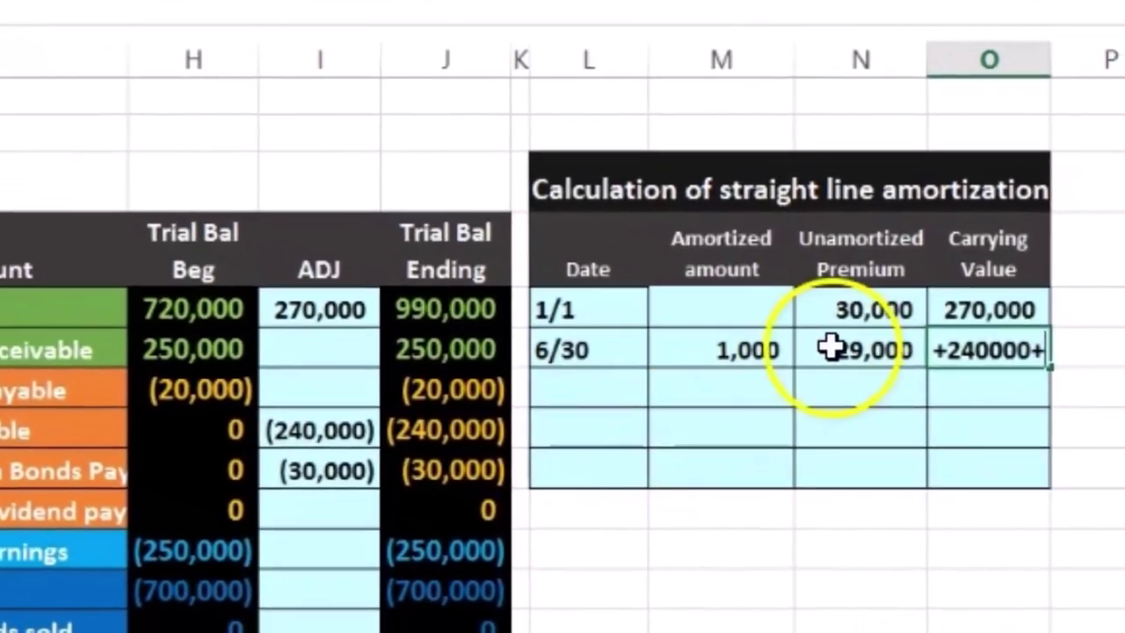
pyautogui.click(830, 349)
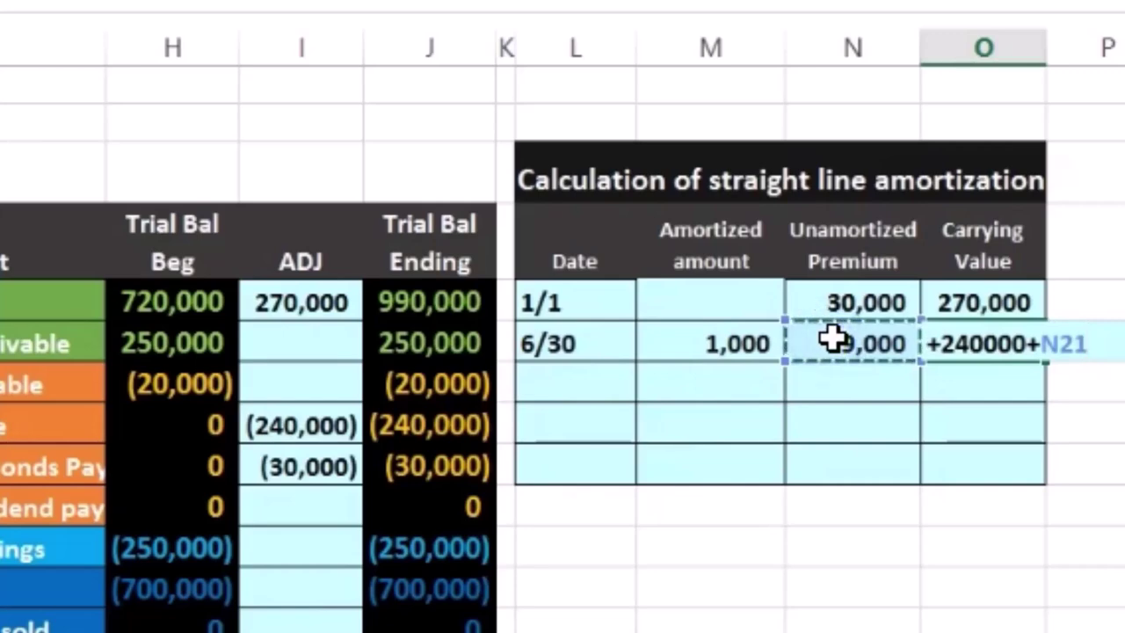
pyautogui.press('Return')
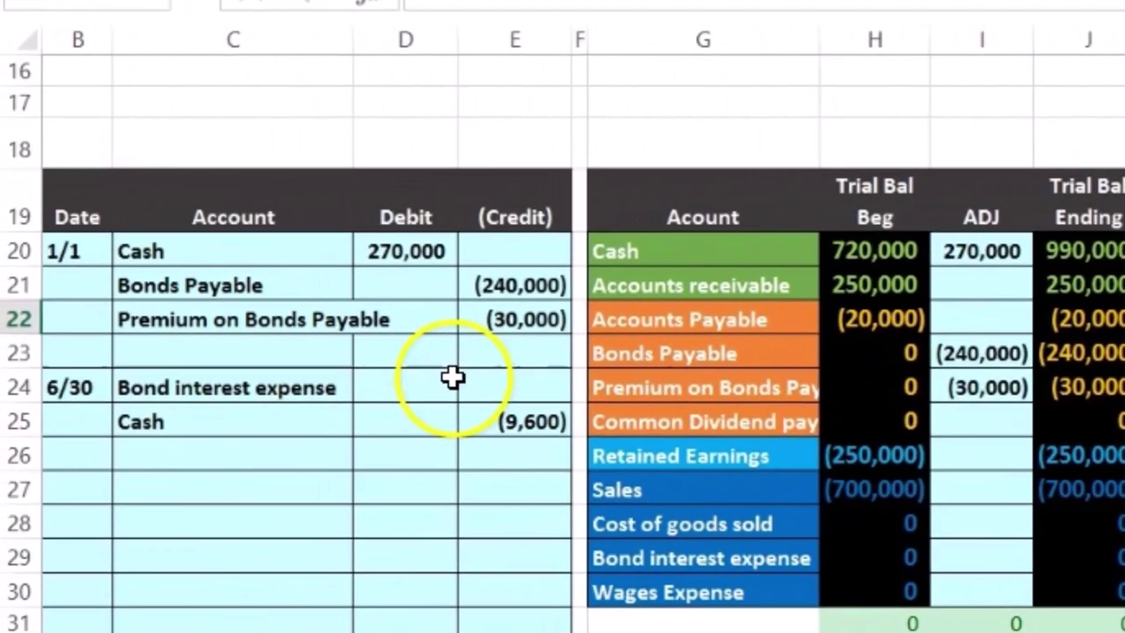
# Compare the ending trial balances of Bonds Payable and Premium on Bonds Payable with the amortization table.
pyautogui.click(1059, 363)
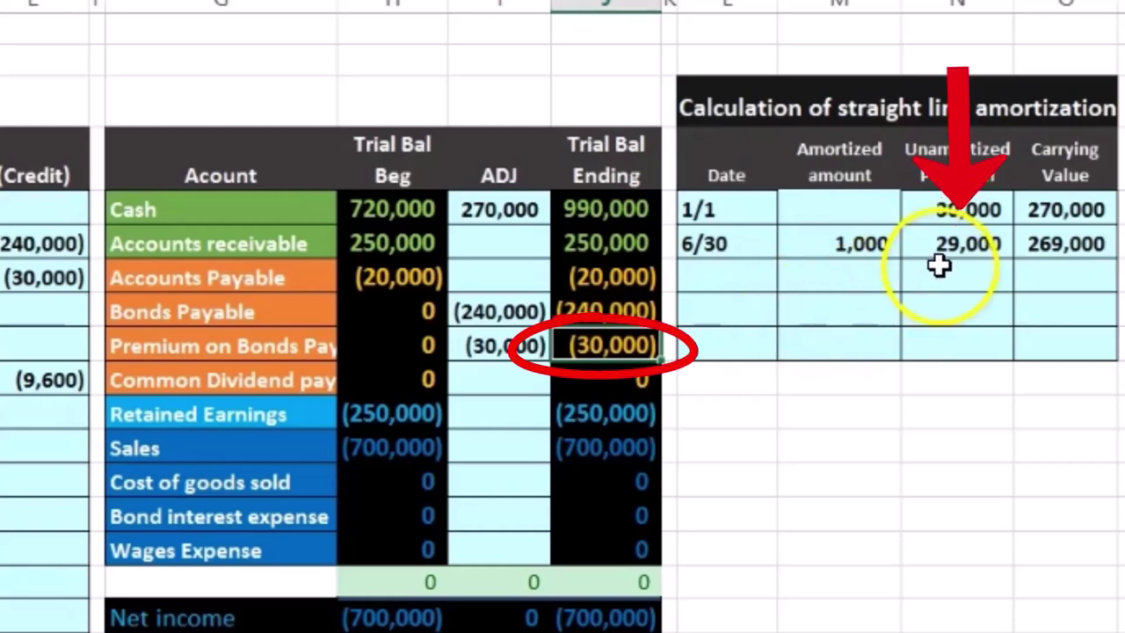
pyautogui.moveTo(660, 359); pyautogui.dragTo(638, 311)
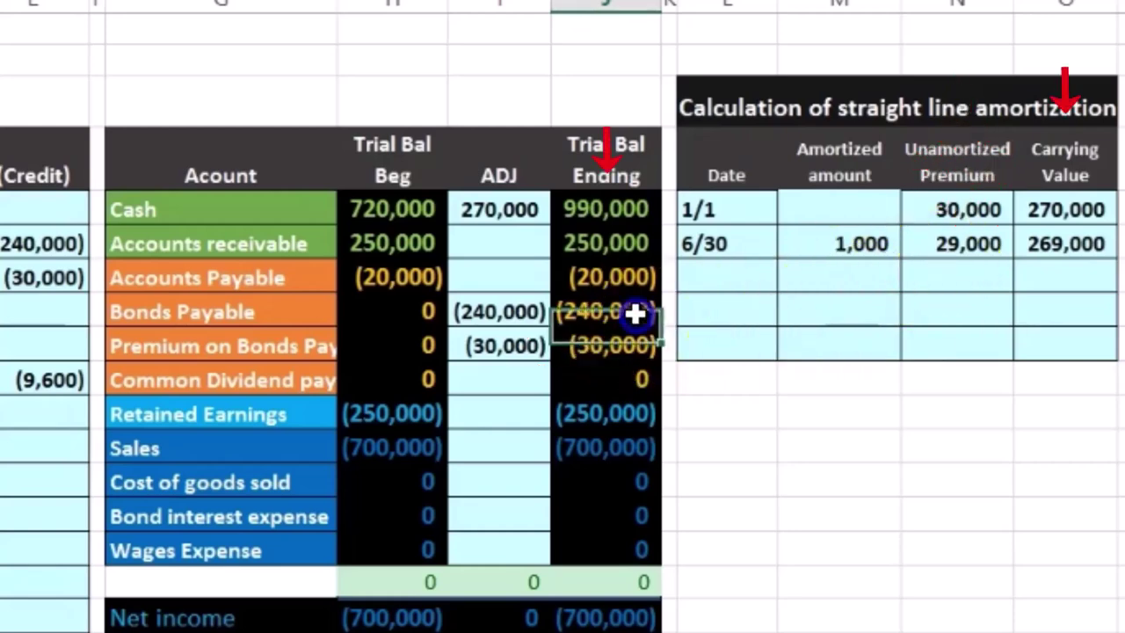
# Add Premium on Bonds Payable to the 6/30 entry by copying G24 into C26 as values, with a debit of 1,000 in D26.
pyautogui.click(1075, 249)
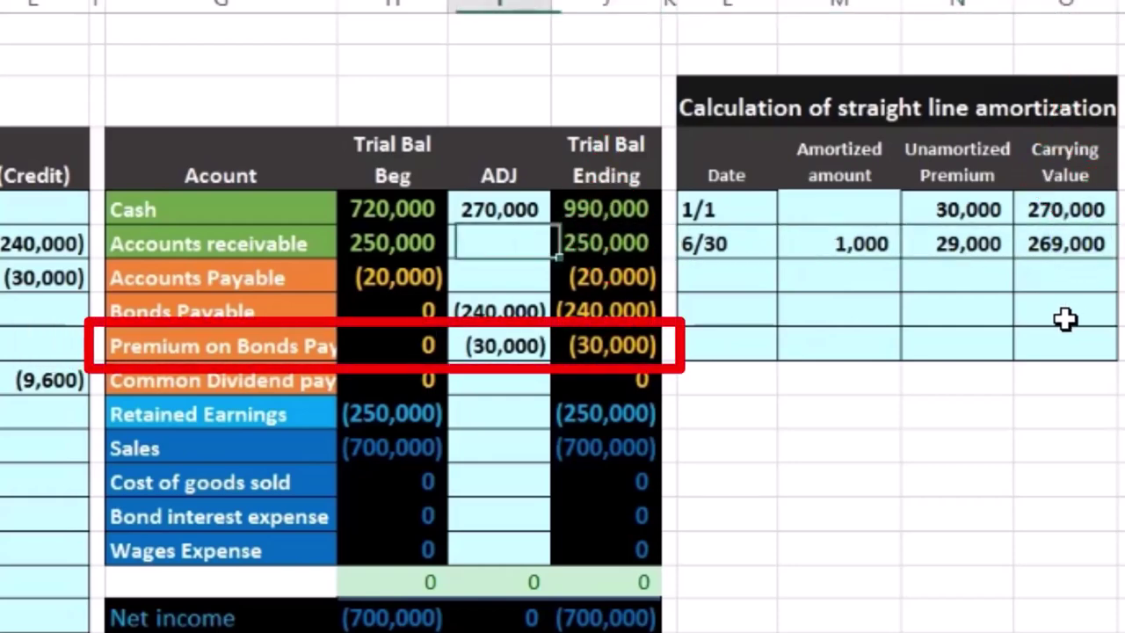
pyautogui.press('Right')
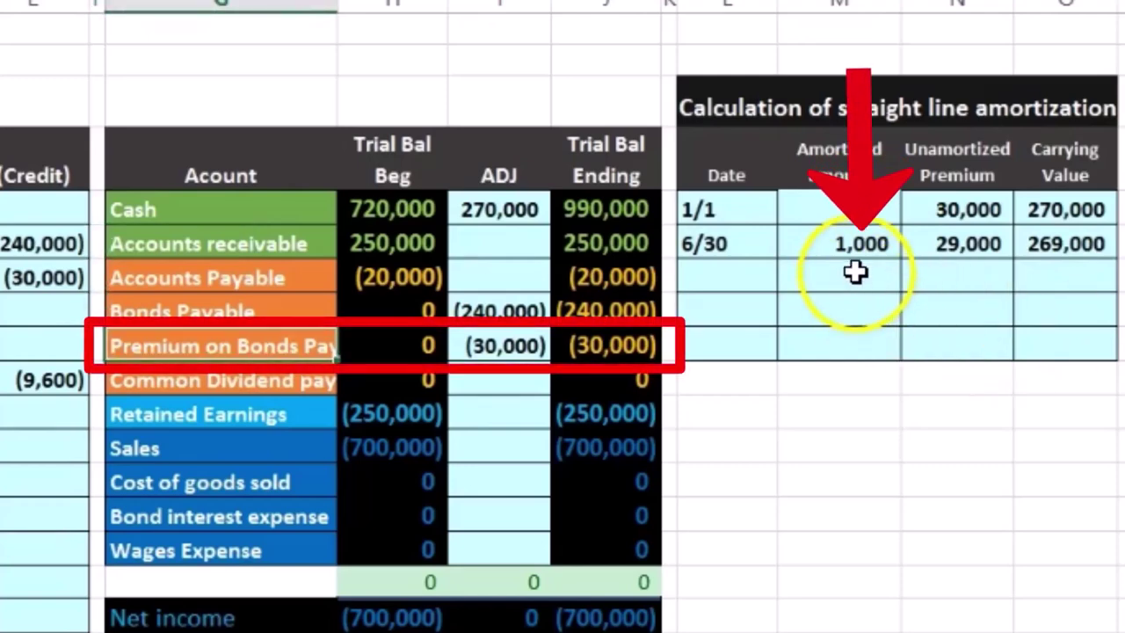
pyautogui.click(627, 343)
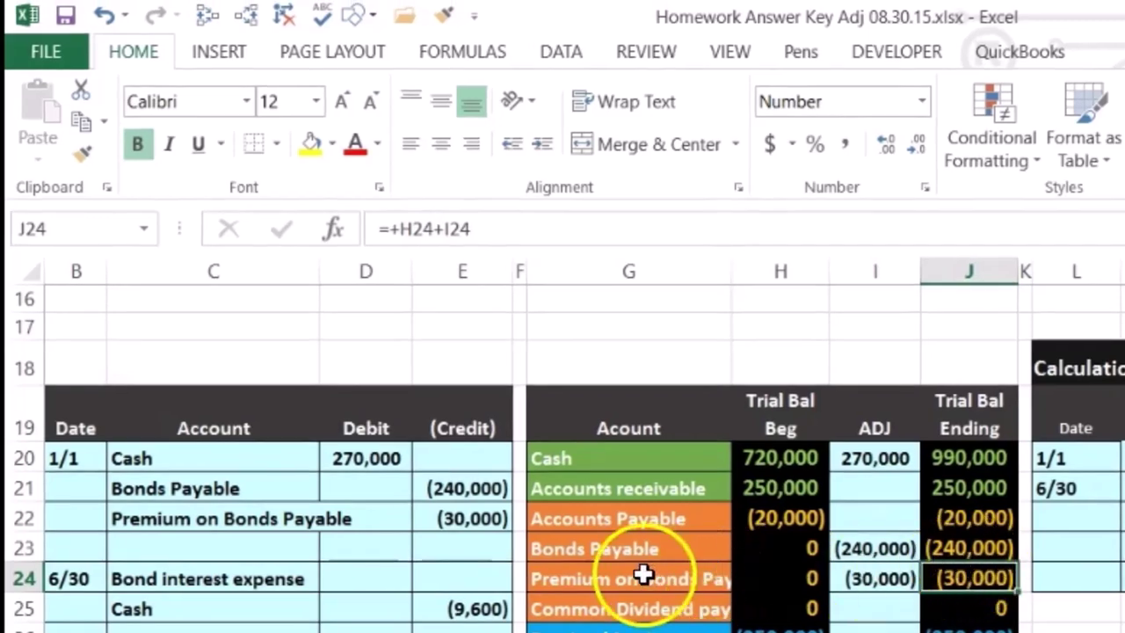
pyautogui.click(638, 574)
pyautogui.rightClick(638, 575)
pyautogui.click(712, 60)
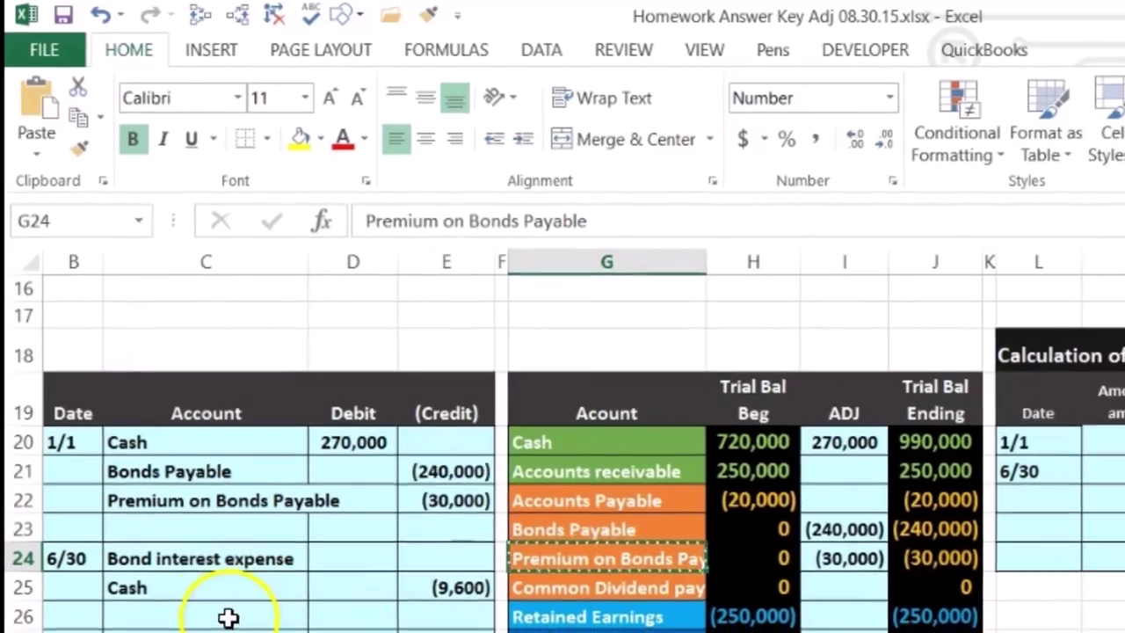
pyautogui.click(203, 607)
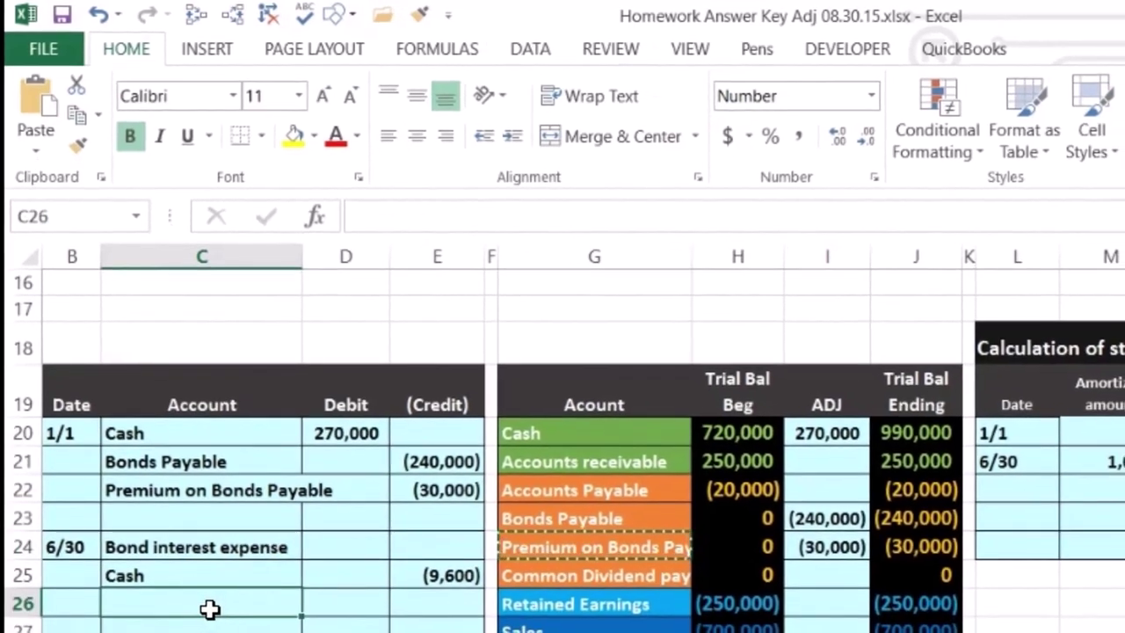
pyautogui.rightClick(209, 607)
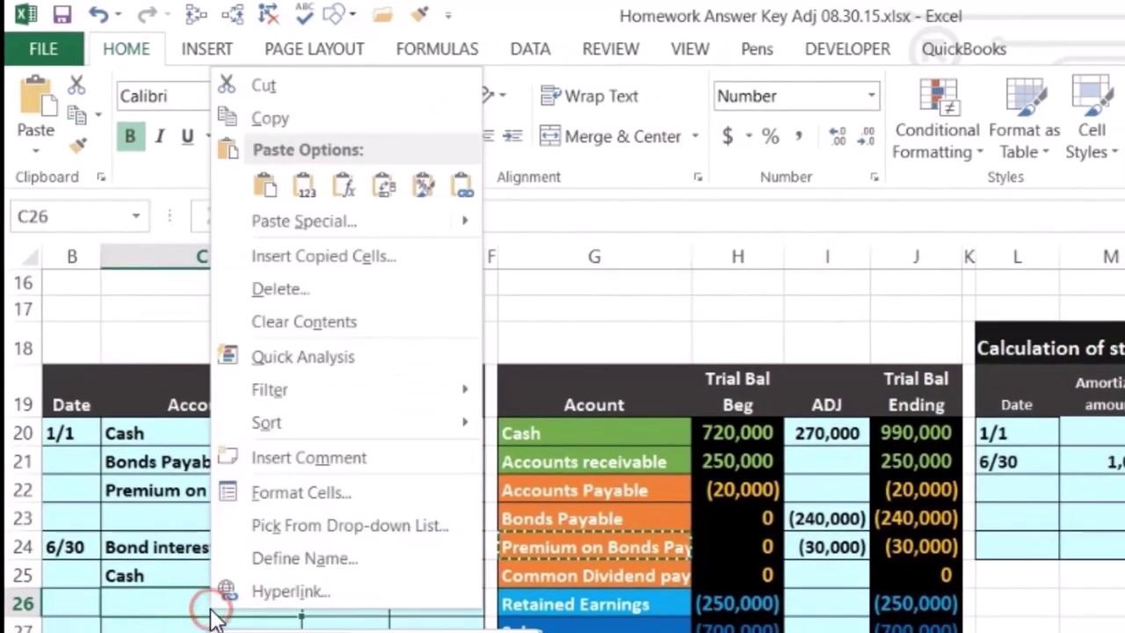
pyautogui.click(306, 181)
pyautogui.click(343, 603)
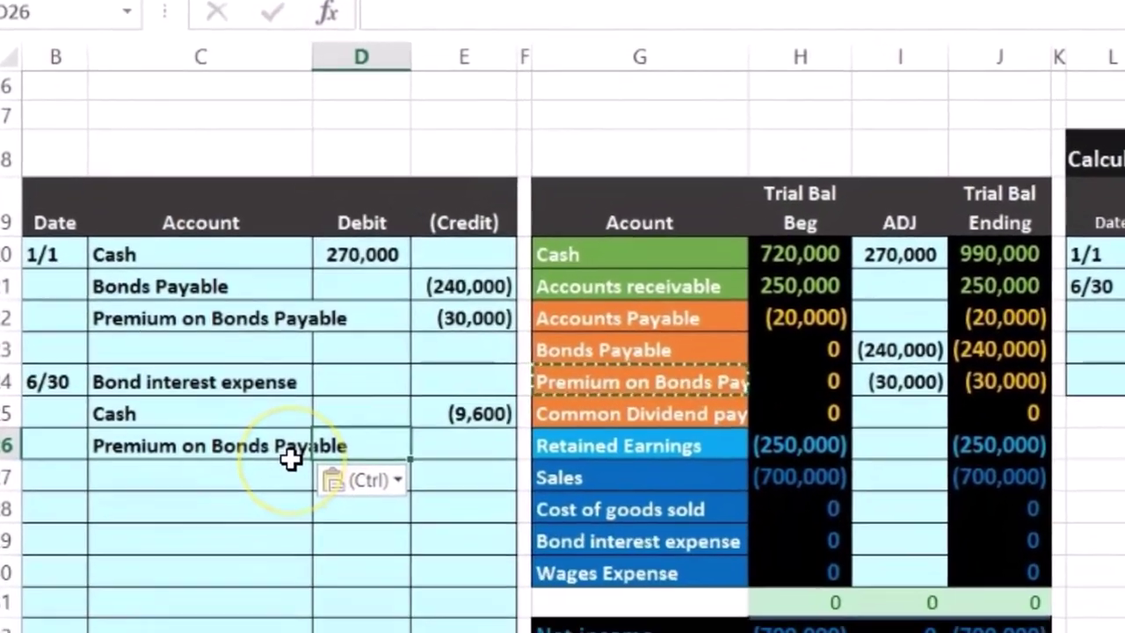
pyautogui.write('100')
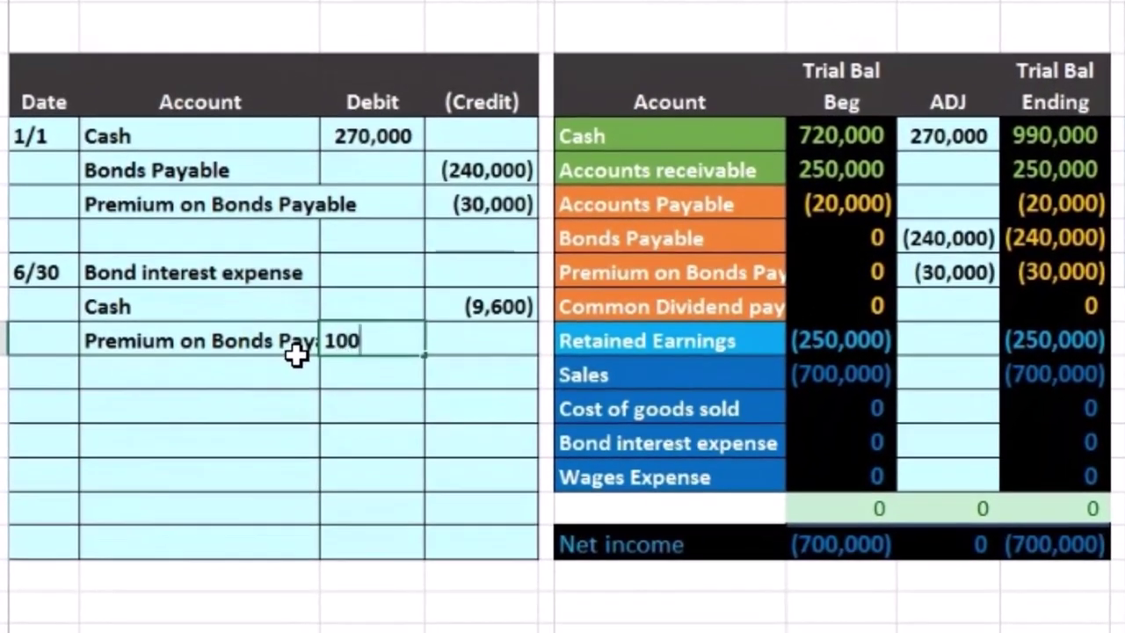
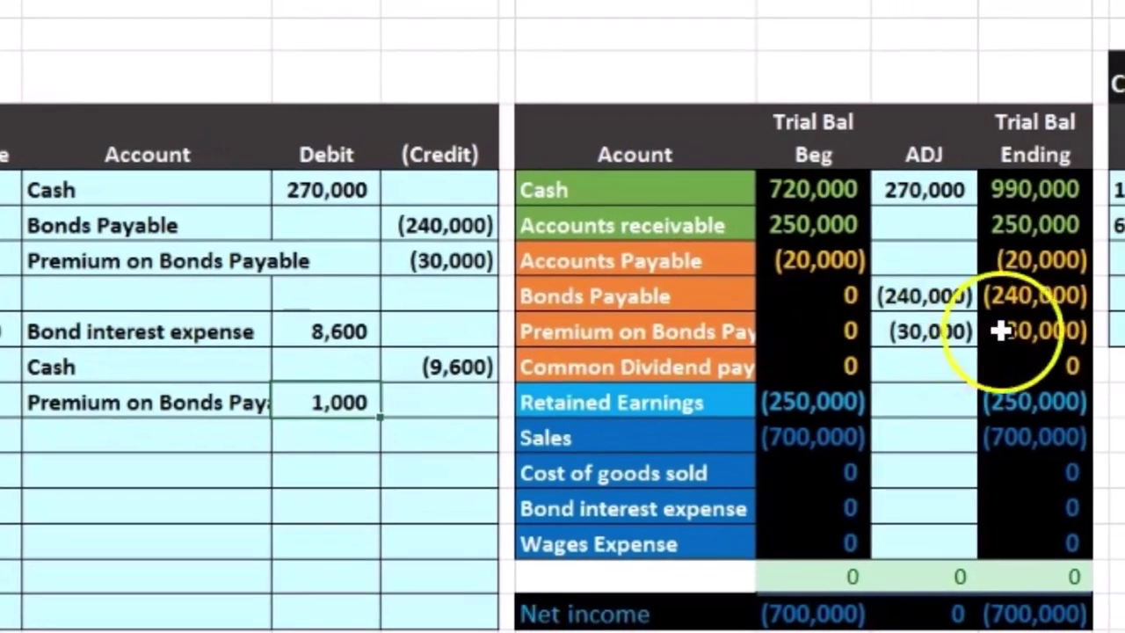
# Post the 6/30 bond interest expense to its ADJ cell I29 as =D24, and review the ending net income formula.
pyautogui.click(1035, 330)
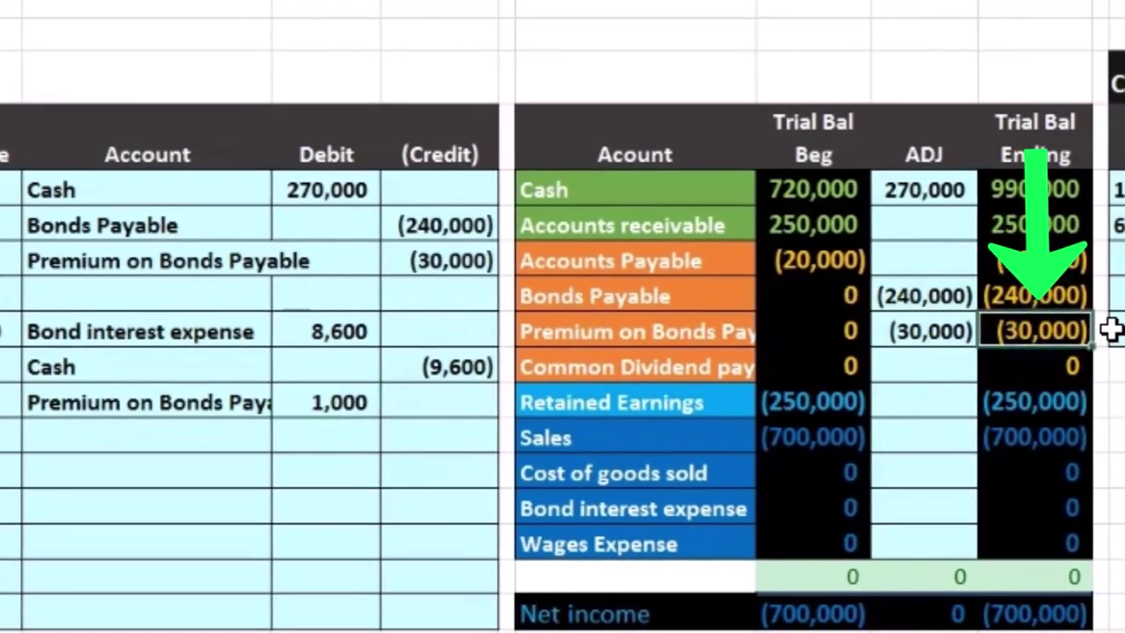
pyautogui.click(178, 331)
pyautogui.click(294, 330)
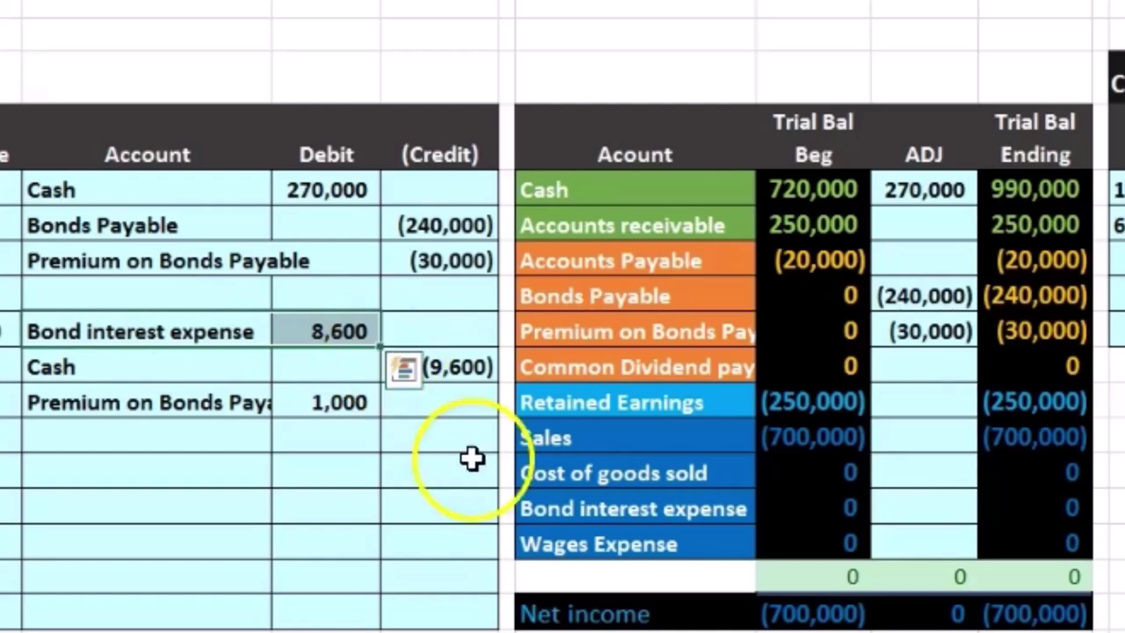
pyautogui.click(563, 517)
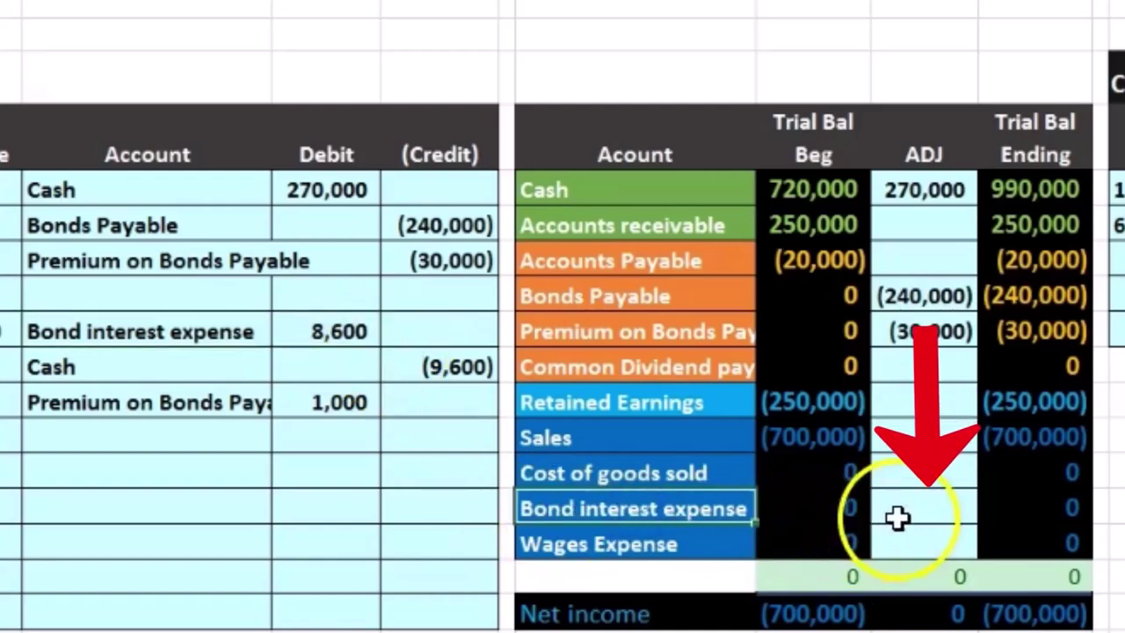
pyautogui.click(923, 510)
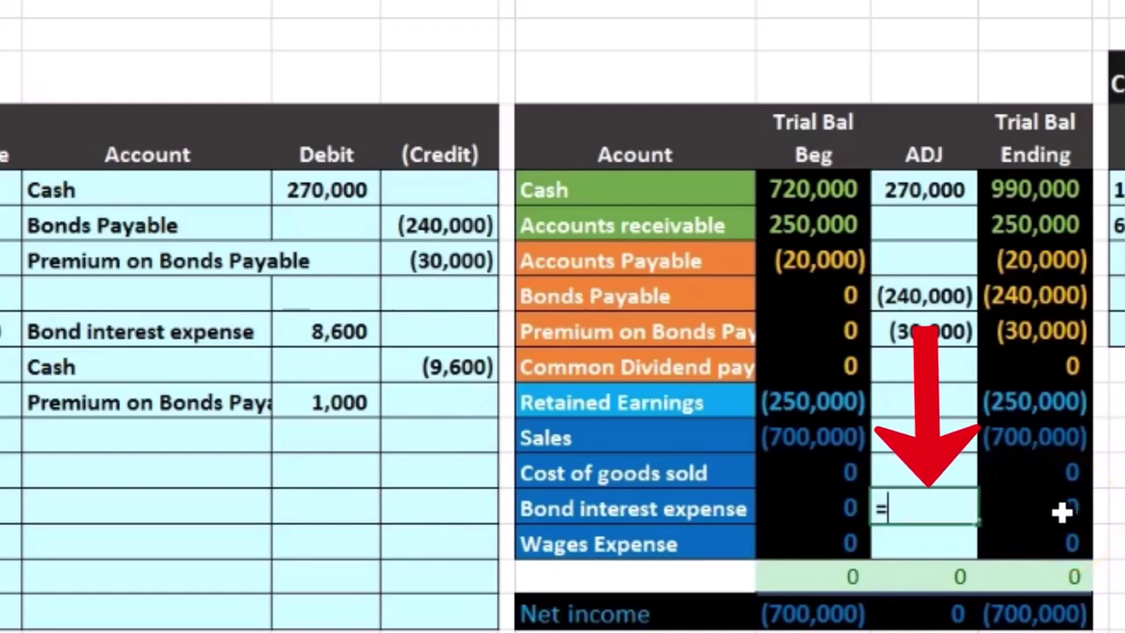
pyautogui.write('=')
pyautogui.click(372, 333)
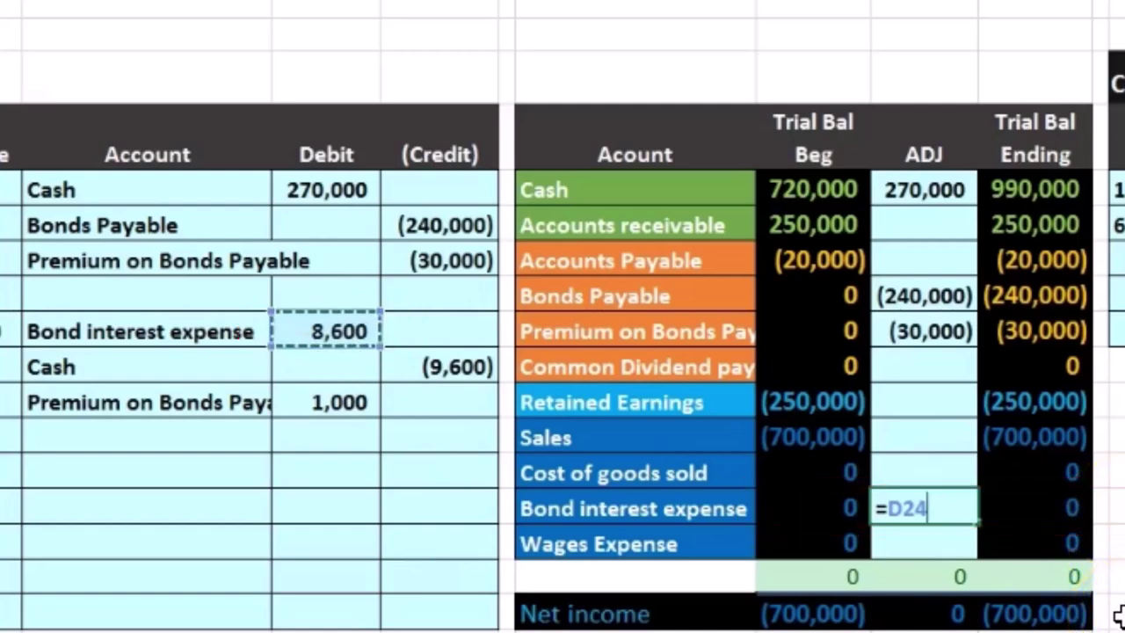
pyautogui.press('Return')
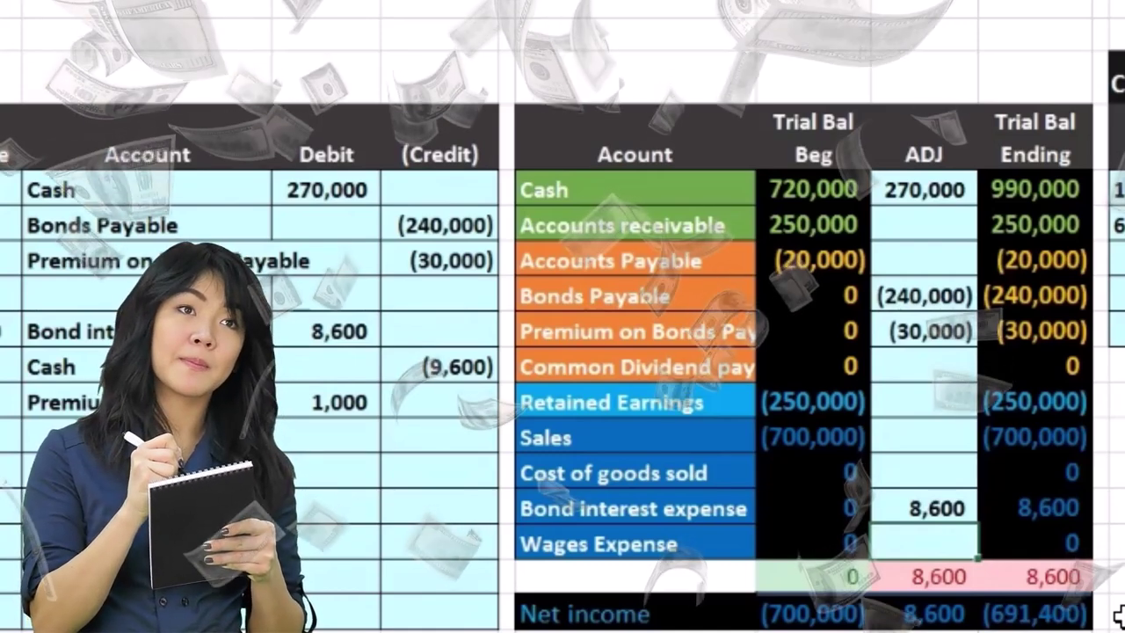
pyautogui.doubleClick(1053, 615)
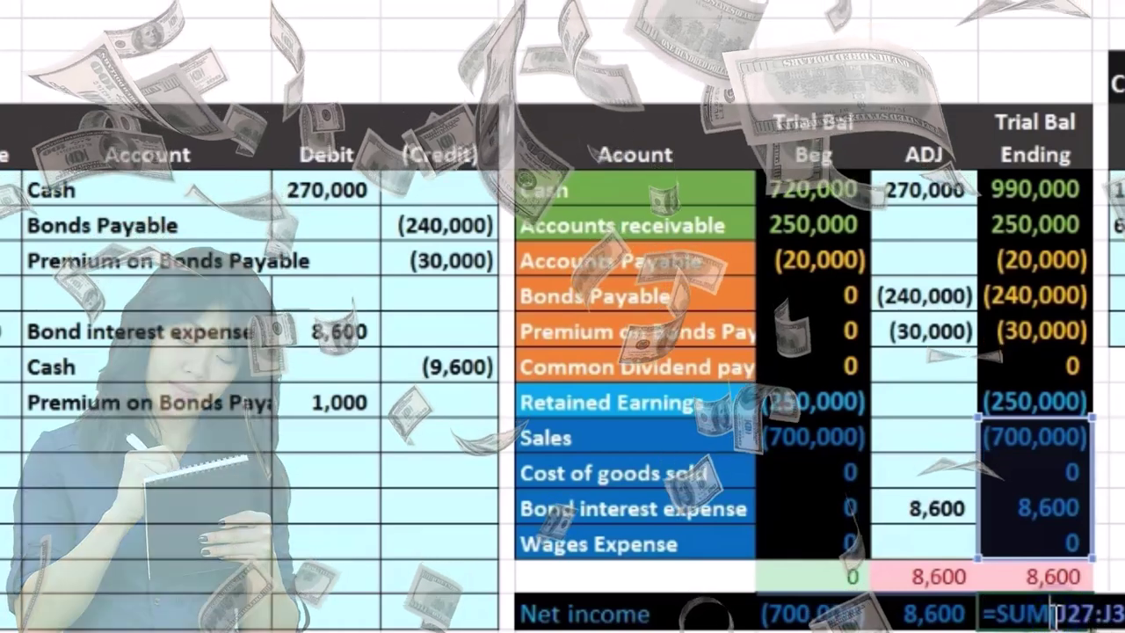
pyautogui.press('Return')
# Post the 6/30 cash payment by extending the Cash adjustment formula in I20 to =D20+E25.
pyautogui.click(334, 412)
pyautogui.moveTo(334, 413); pyautogui.dragTo(420, 351)
pyautogui.press('Escape')
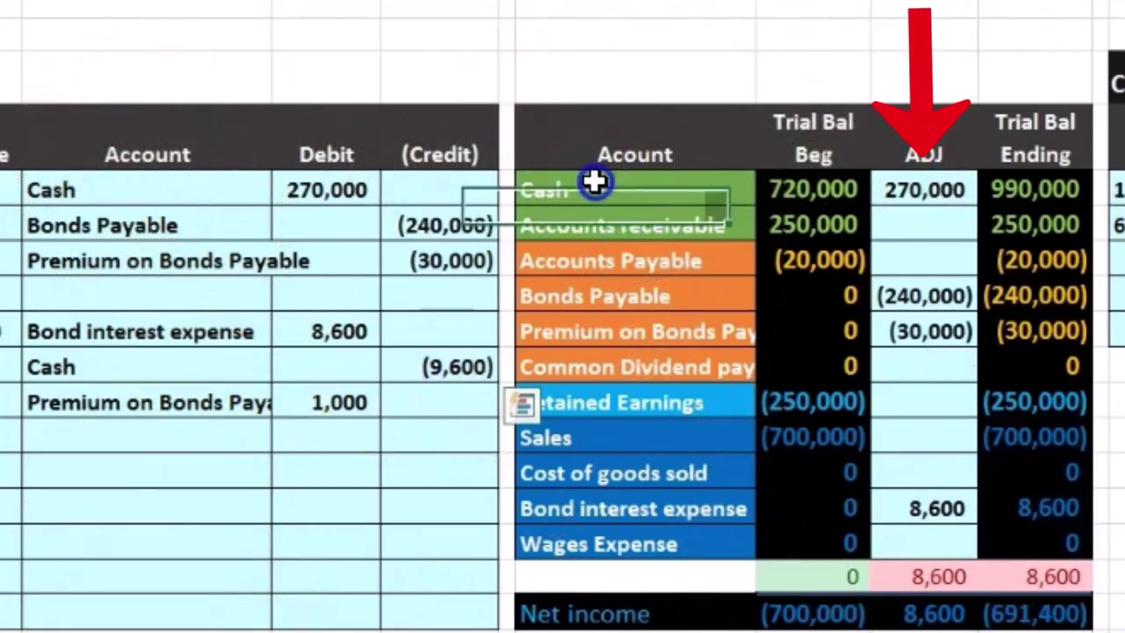
pyautogui.click(939, 188)
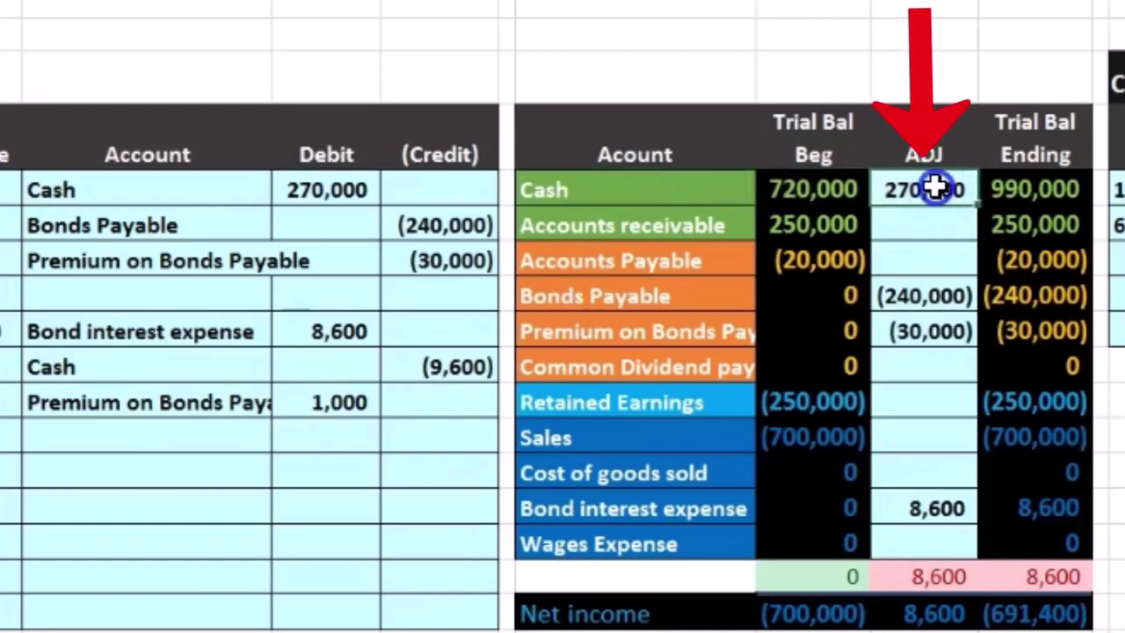
pyautogui.doubleClick(934, 187)
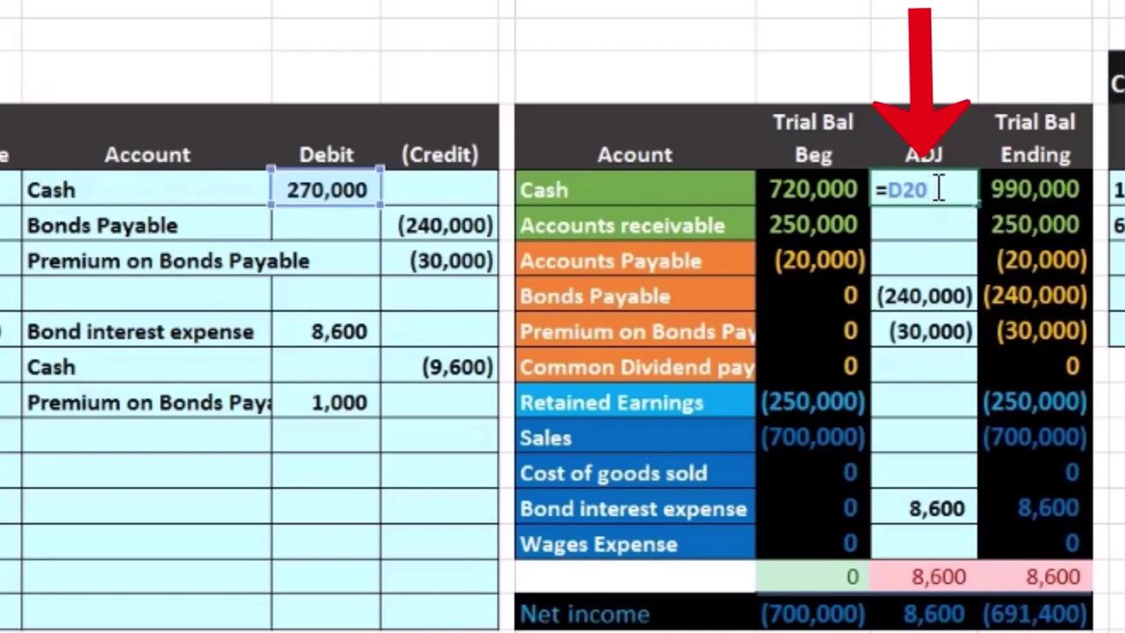
pyautogui.write('+')
pyautogui.click(456, 367)
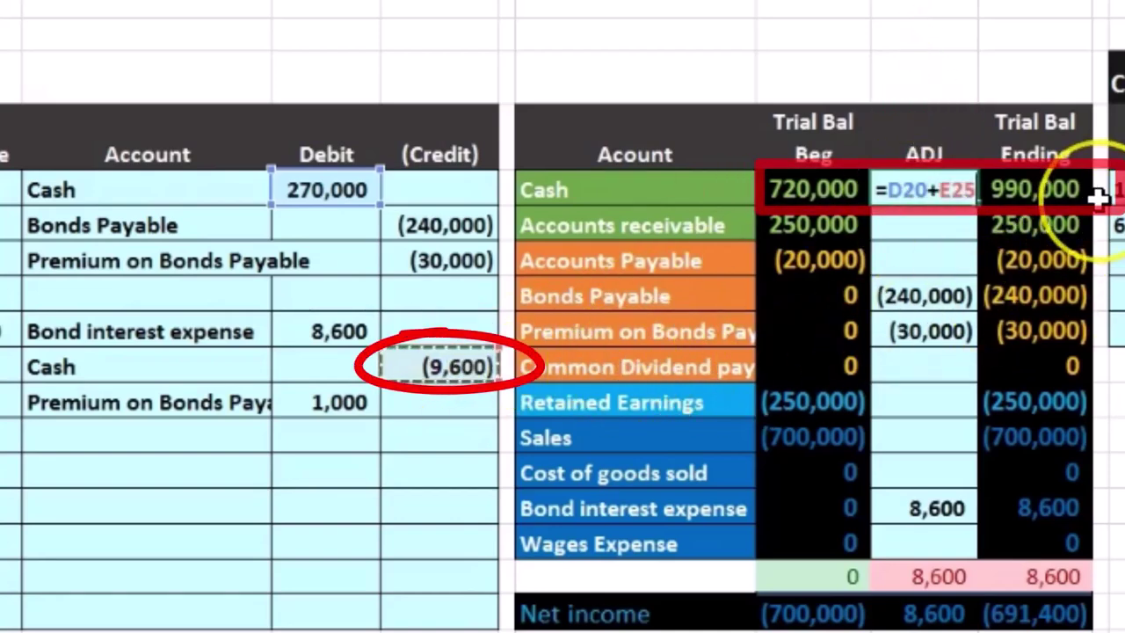
pyautogui.press('Return')
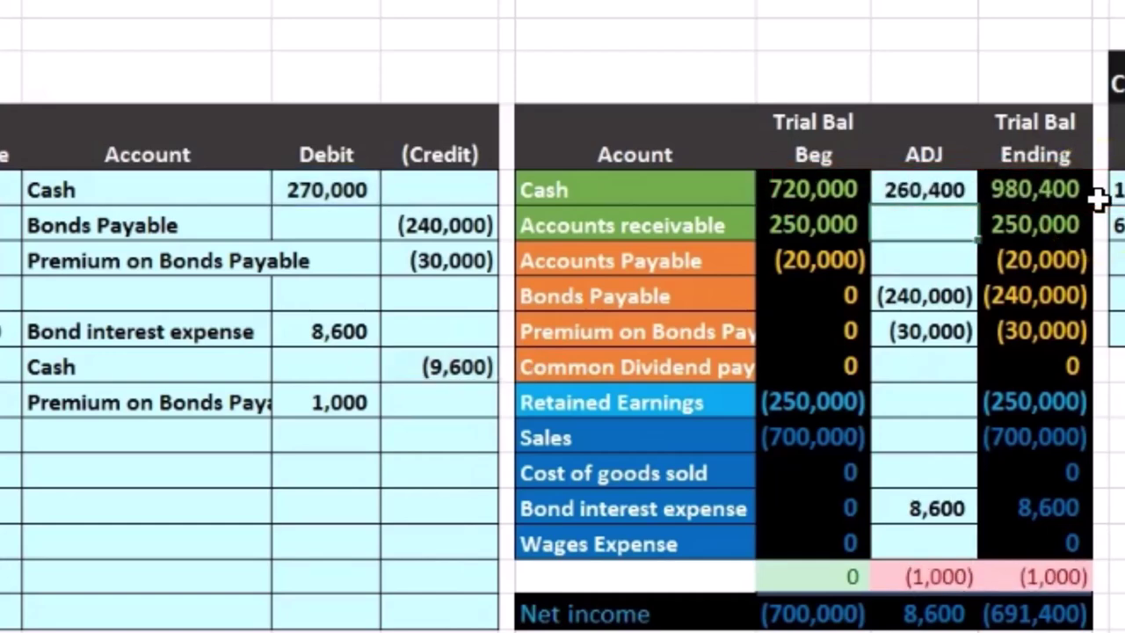
# Extend the Premium on Bonds Payable adjustment in I24 to =E22+D26, and compare the ending bond balances with the table's 6/30 carrying value.
pyautogui.click(923, 330)
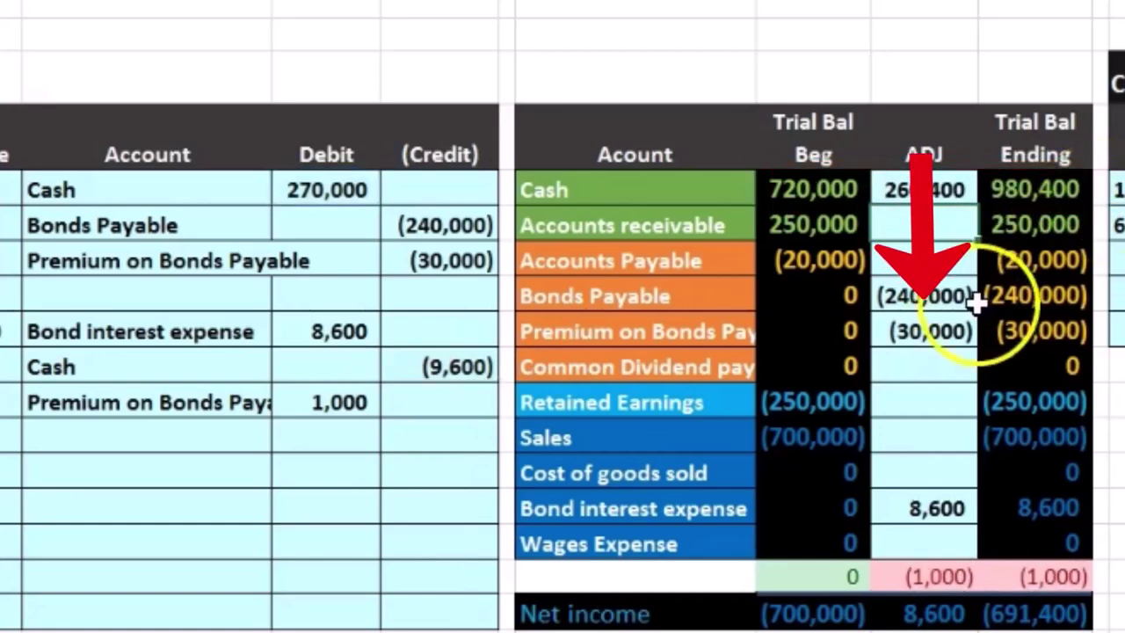
pyautogui.doubleClick(929, 330)
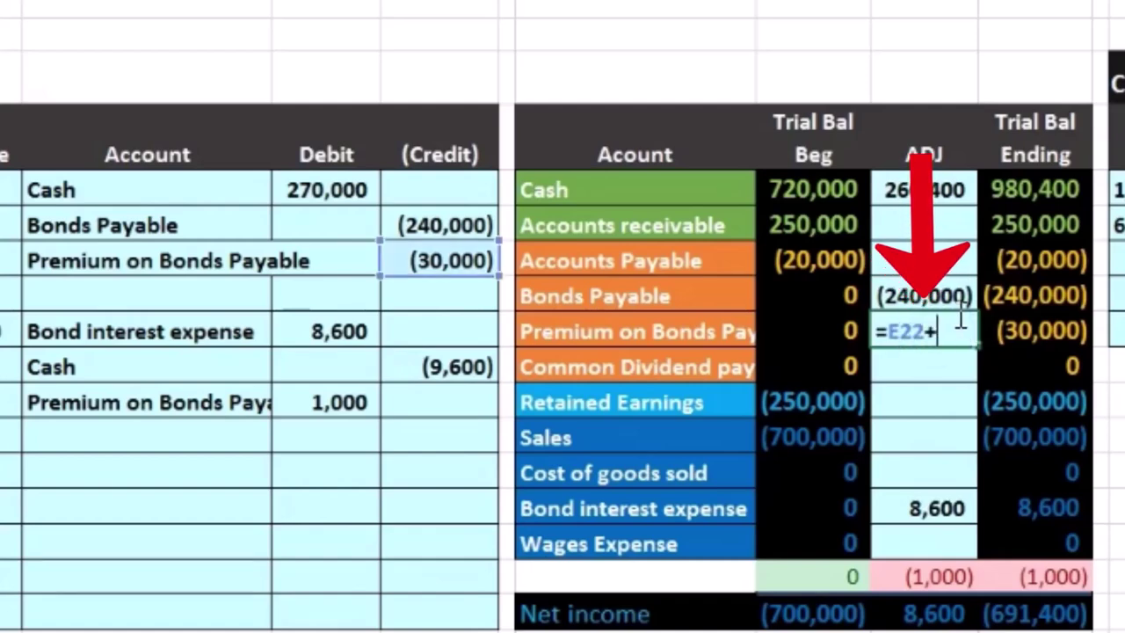
pyautogui.click(345, 402)
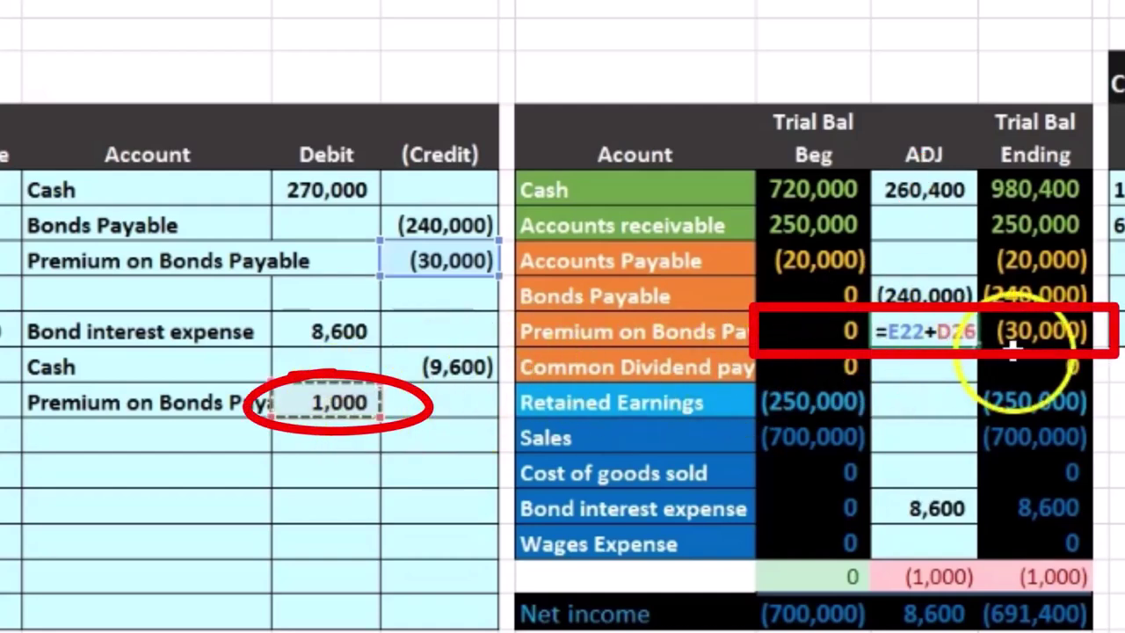
pyautogui.press('Return')
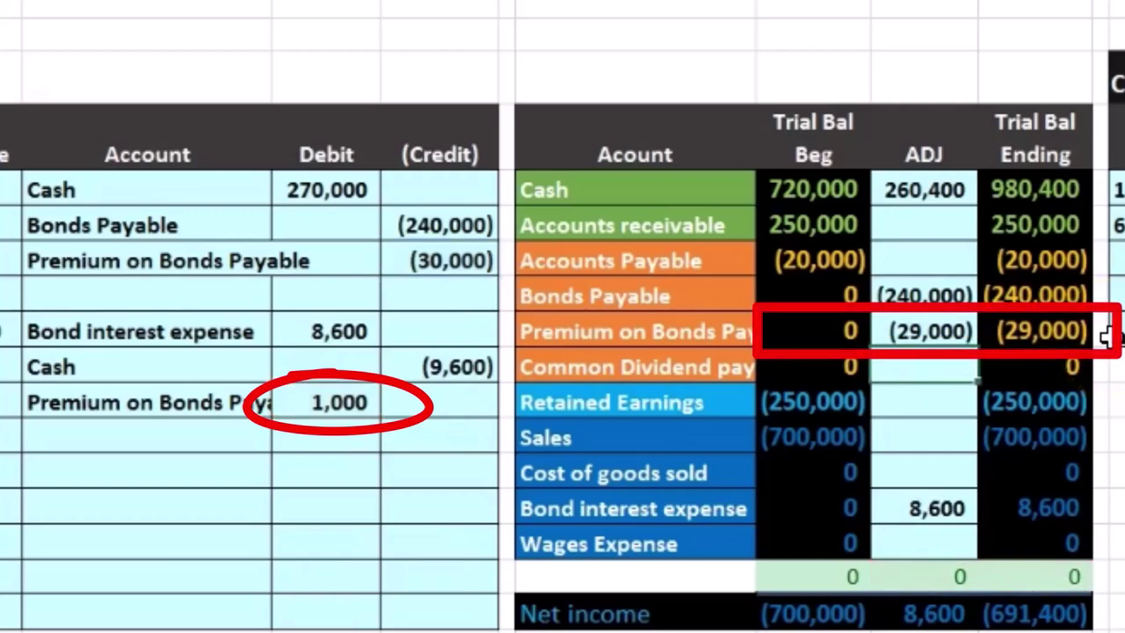
pyautogui.click(1061, 305)
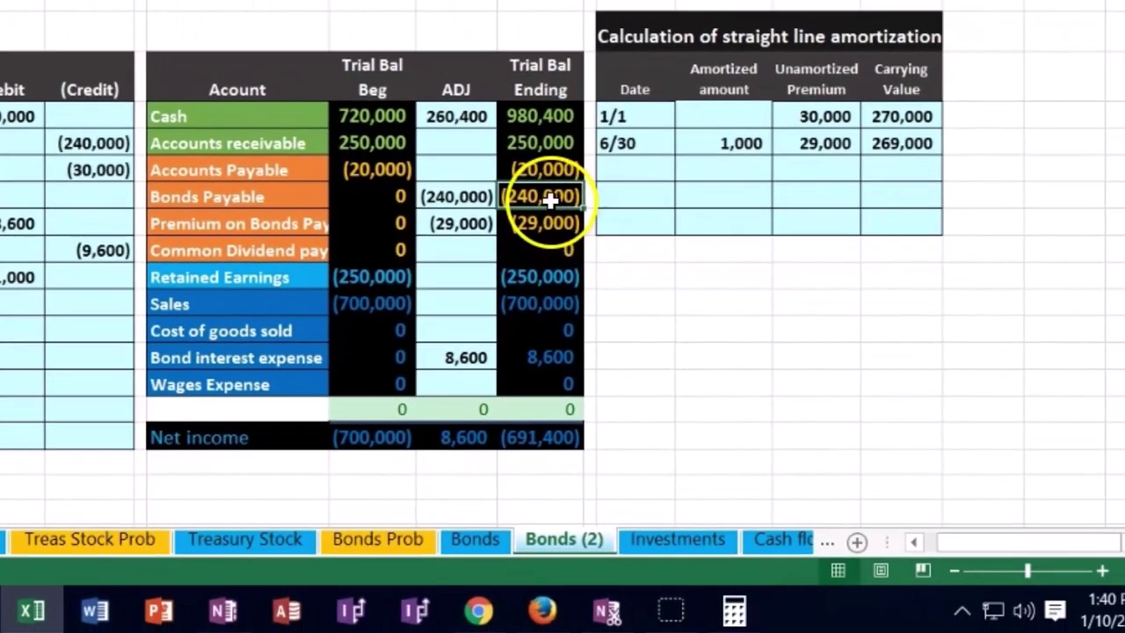
pyautogui.moveTo(549, 201); pyautogui.dragTo(551, 213)
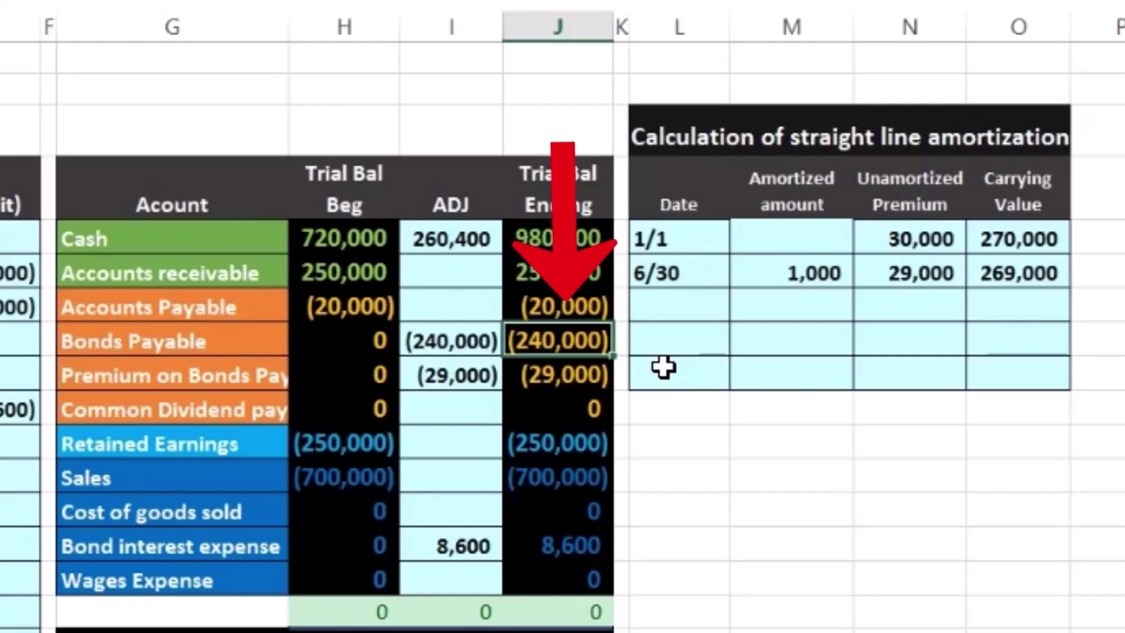
# Start the second interest entry in the journal by entering the date 12/31 in B28.
pyautogui.click(2, 519)
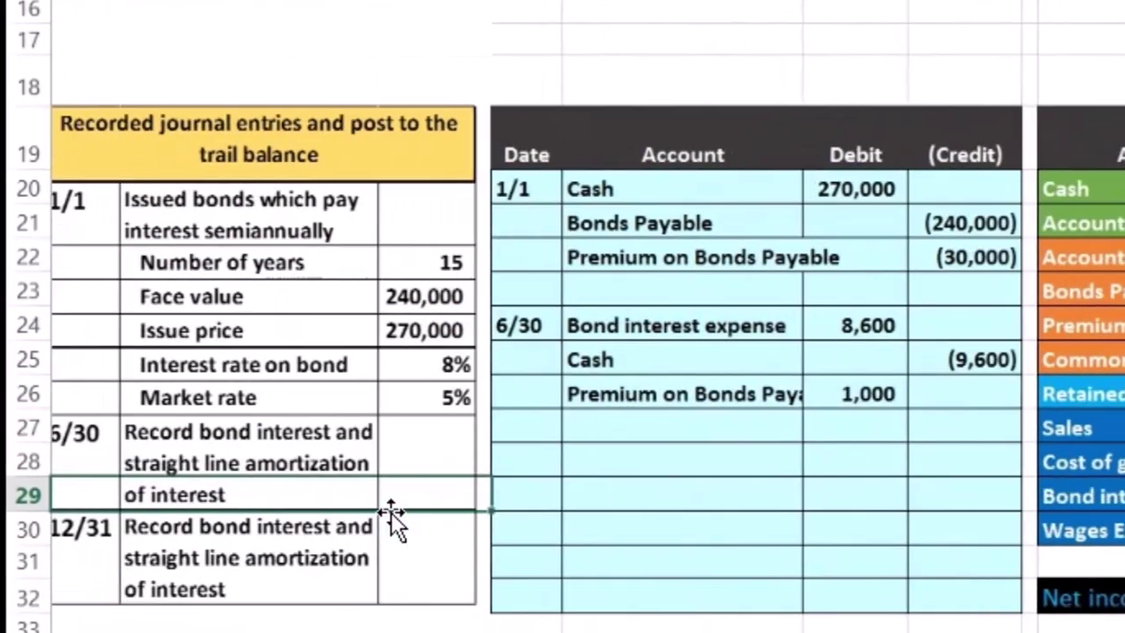
pyautogui.click(391, 514)
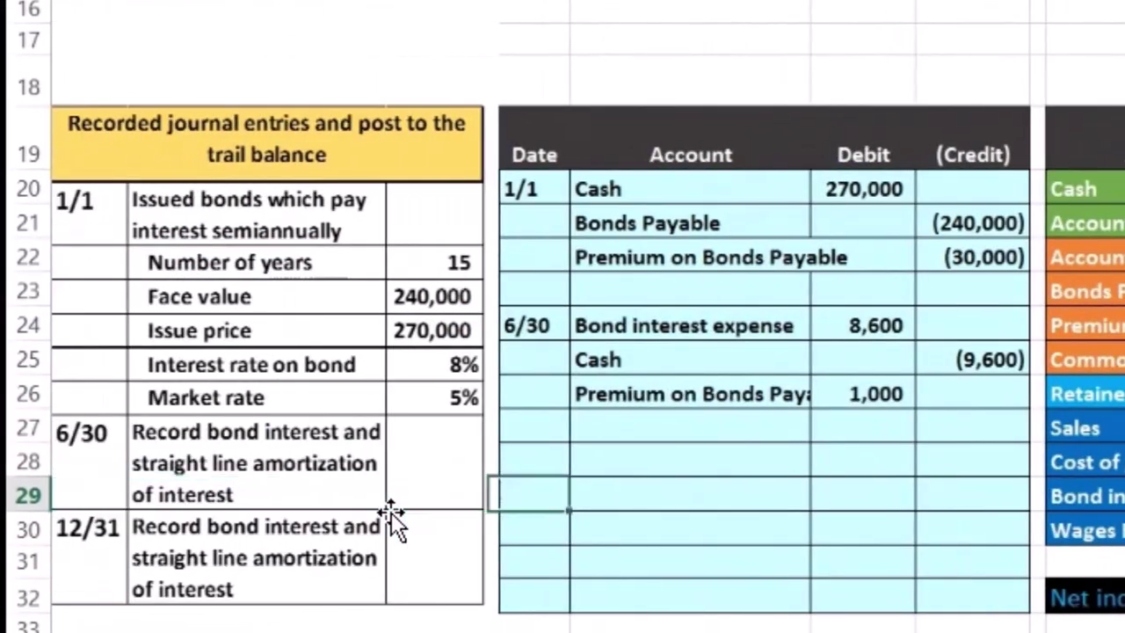
pyautogui.press('Up')
pyautogui.press('Left')
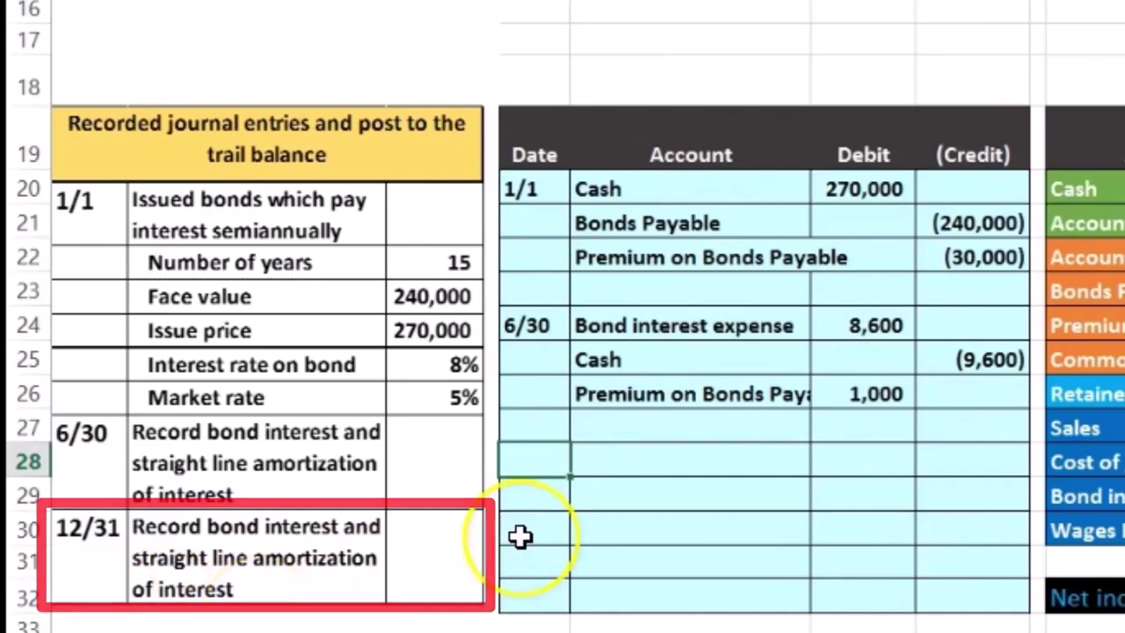
pyautogui.write('6')
pyautogui.press('BackSpace')
pyautogui.write('12/31')
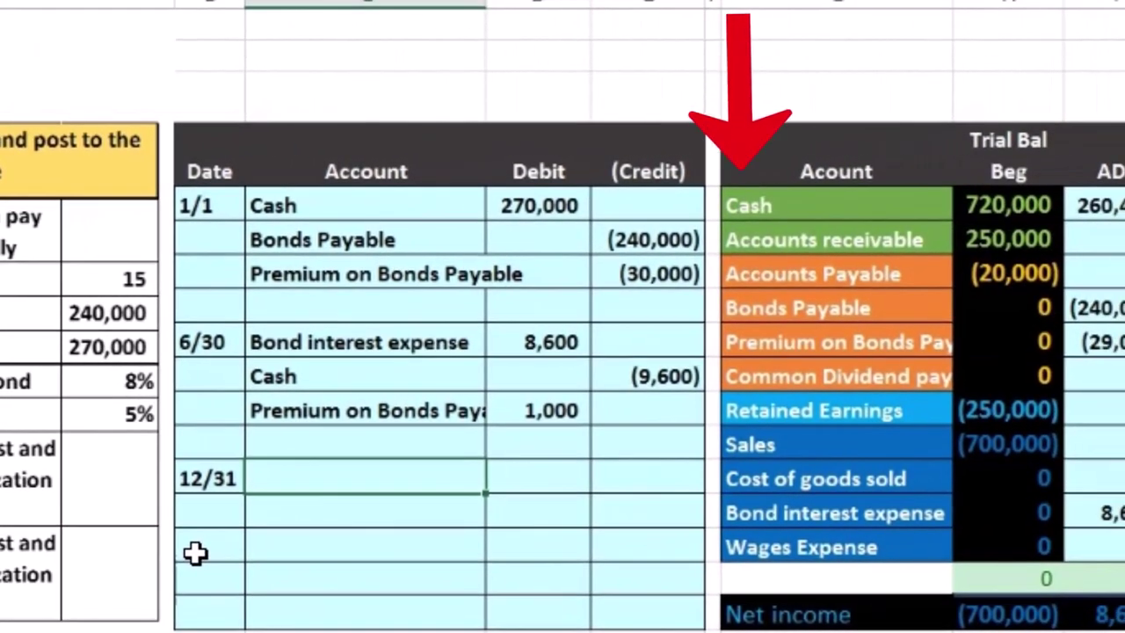
# Review the Cash balance in the trial balance, and copy the Cash account name into journal cell C29 as values only.
pyautogui.moveTo(787, 214); pyautogui.dragTo(977, 204)
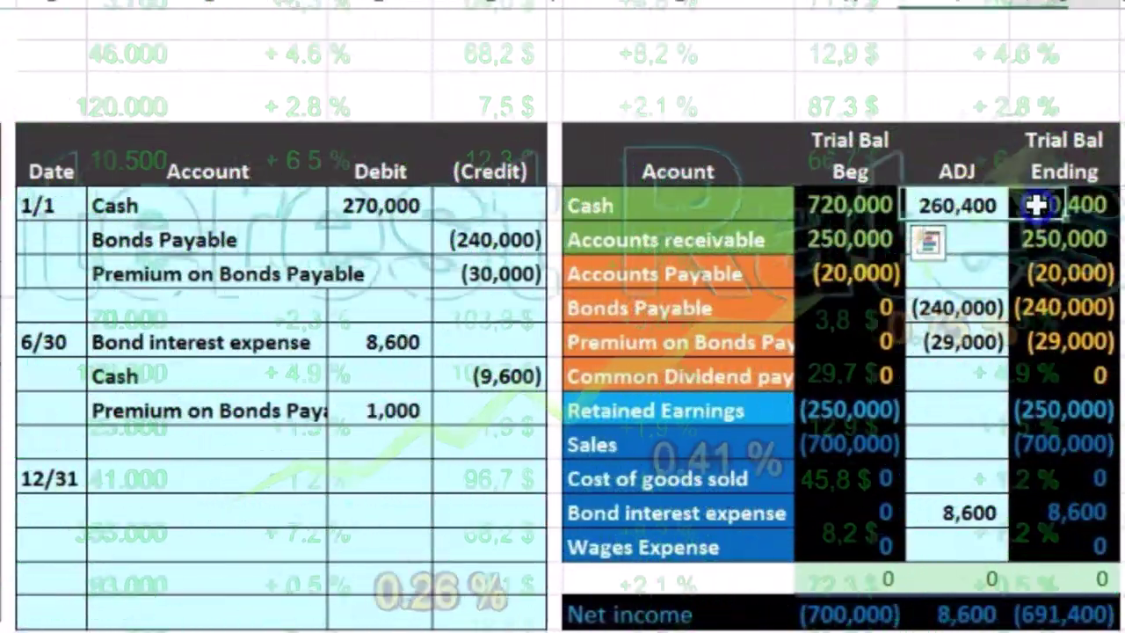
pyautogui.click(1037, 205)
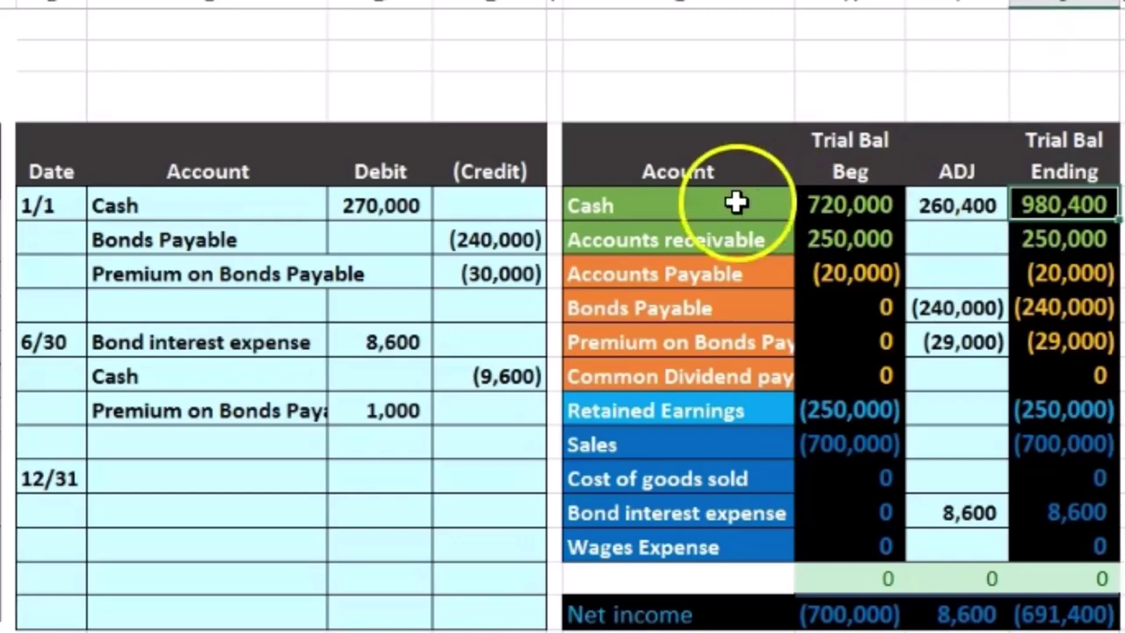
pyautogui.click(686, 197)
pyautogui.rightClick(685, 197)
pyautogui.click(732, 210)
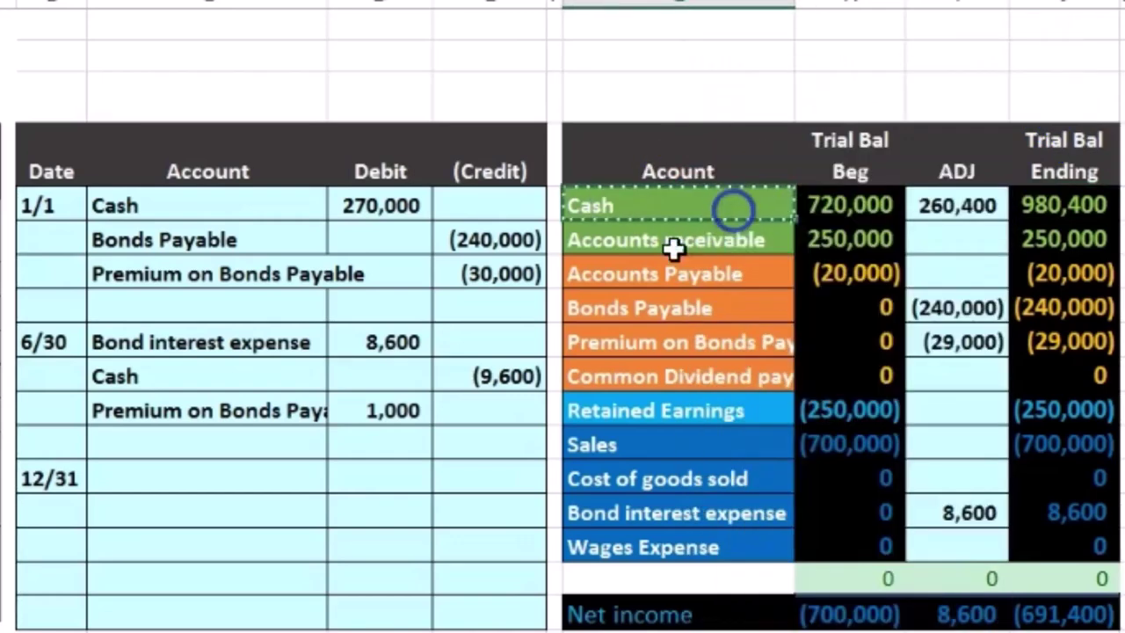
pyautogui.click(119, 510)
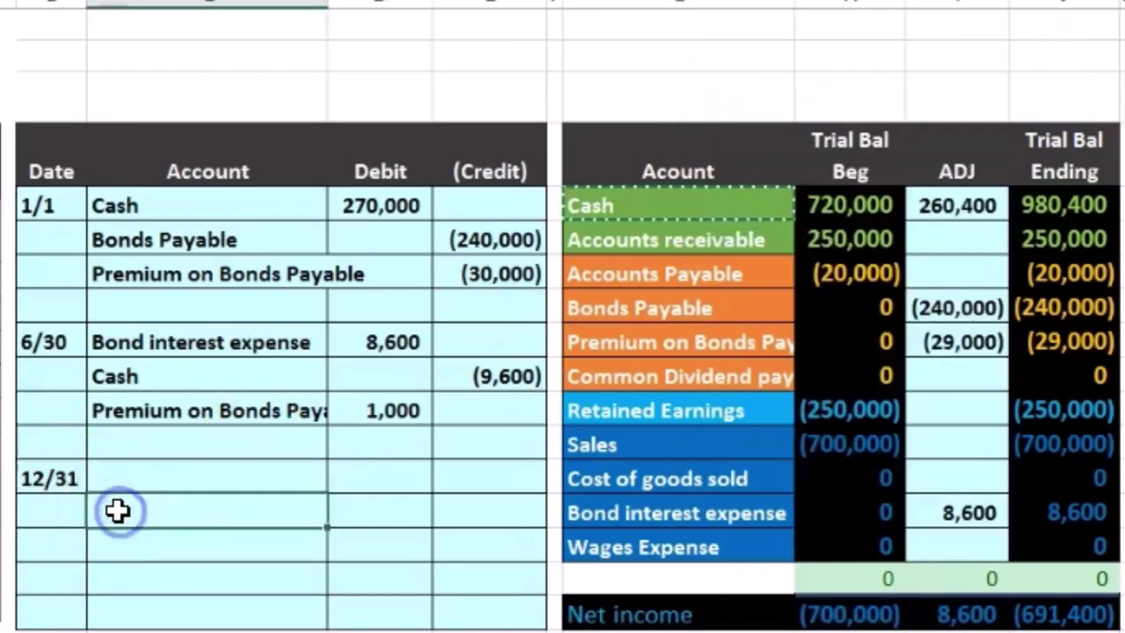
pyautogui.rightClick(117, 507)
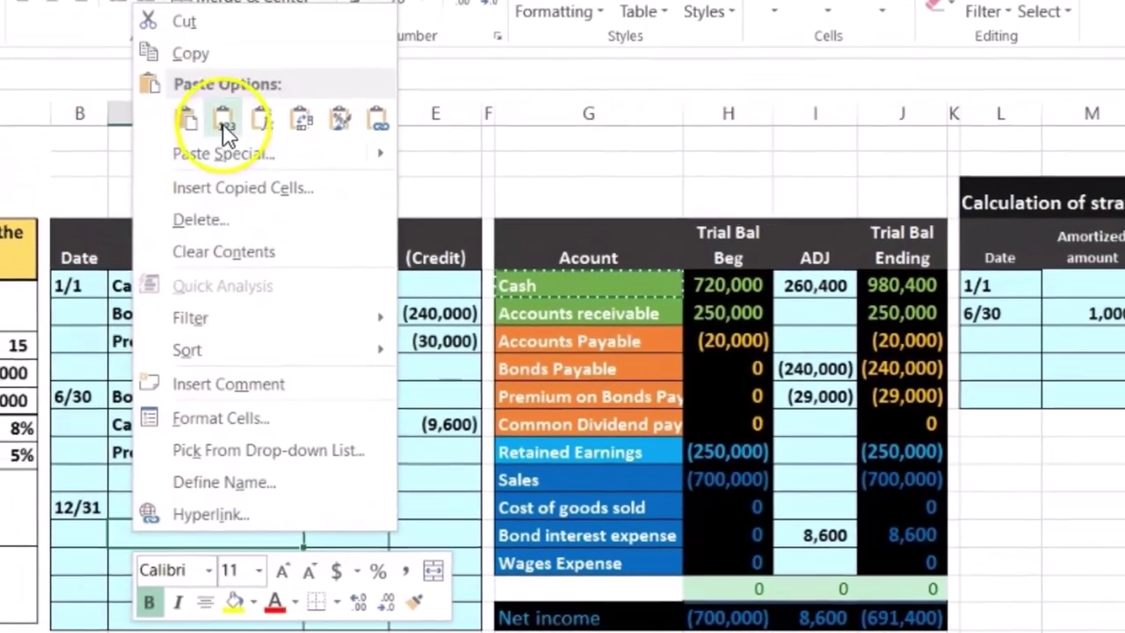
pyautogui.click(222, 121)
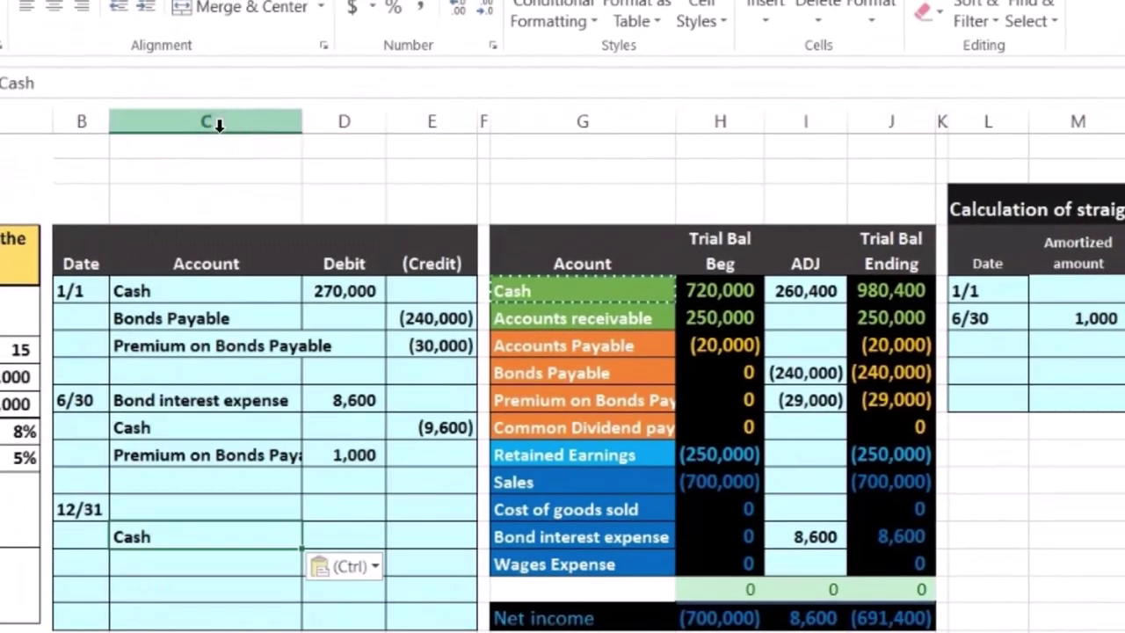
# Switch to the Calculator and compute the semiannual cash interest as 240000 × 0.08, divided by 12 and multiplied by 6.
pyautogui.click(428, 531)
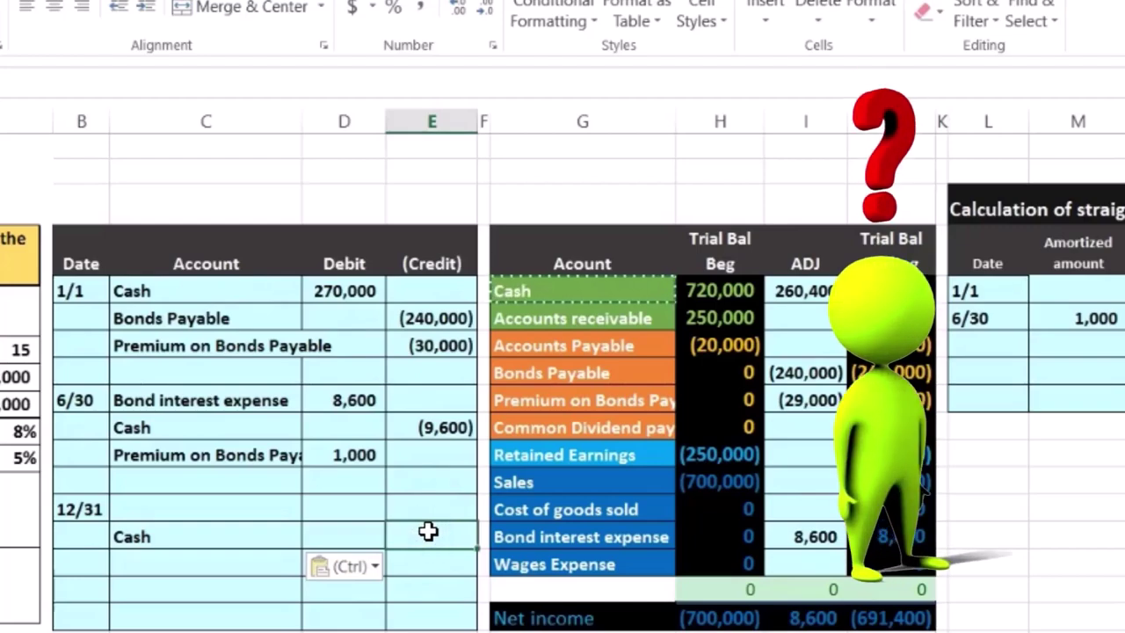
pyautogui.click(672, 587)
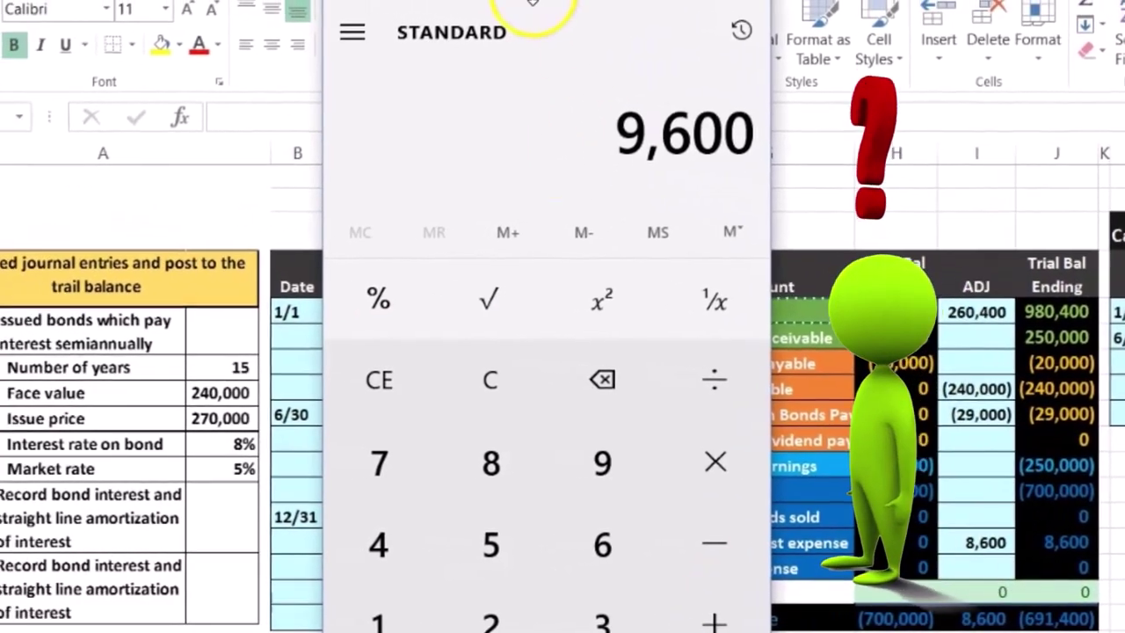
pyautogui.moveTo(379, 2); pyautogui.dragTo(675, 2)
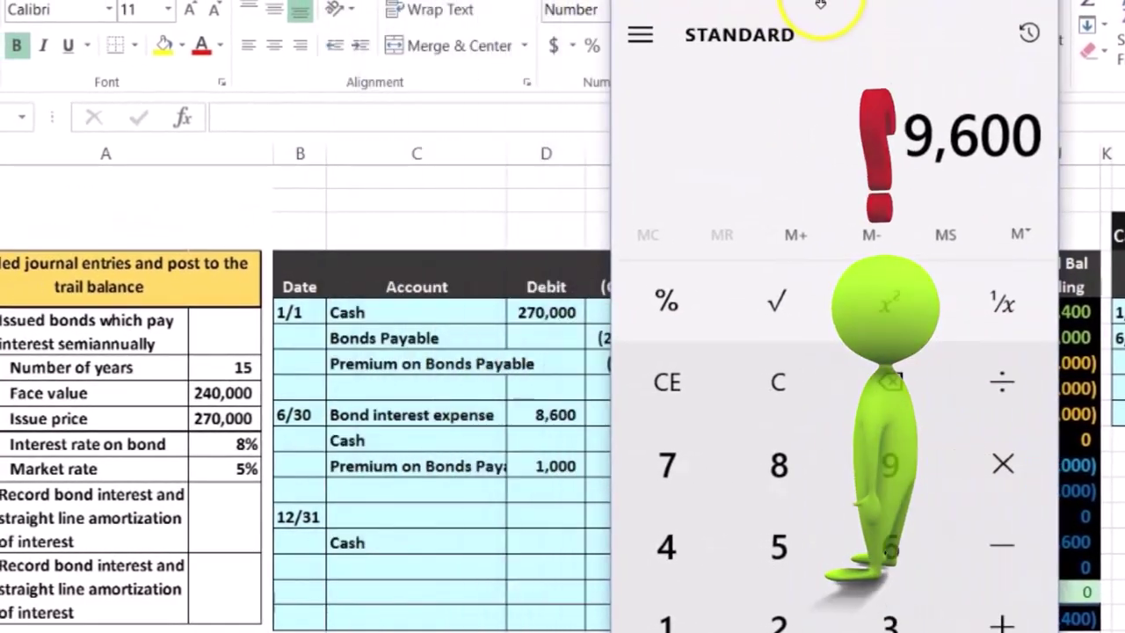
pyautogui.moveTo(820, 4); pyautogui.dragTo(860, 5)
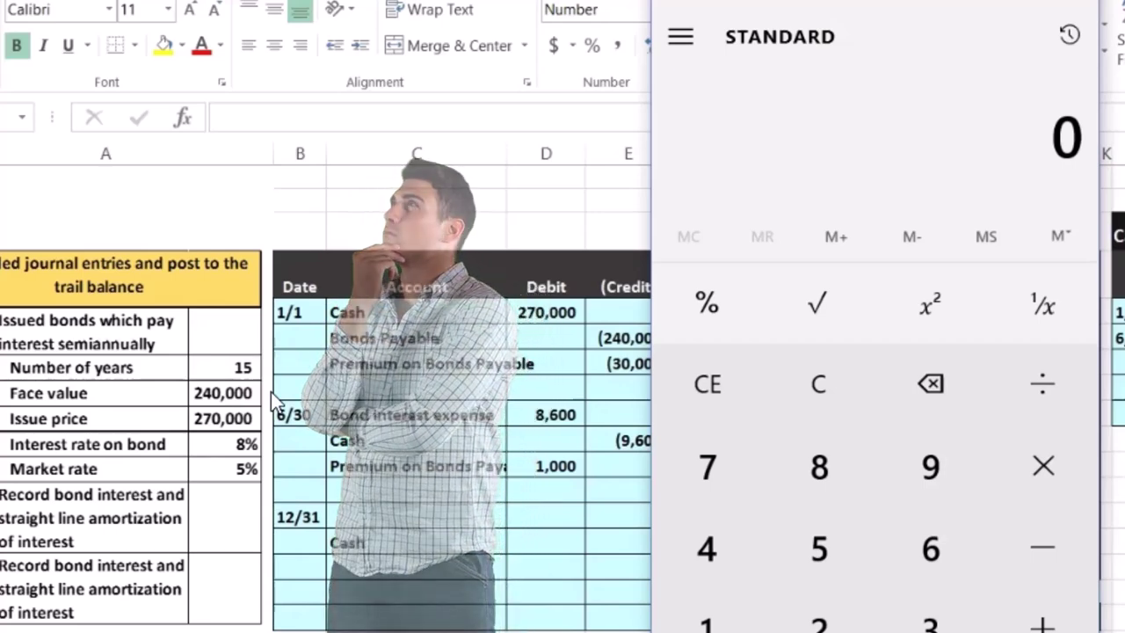
pyautogui.click(280, 390)
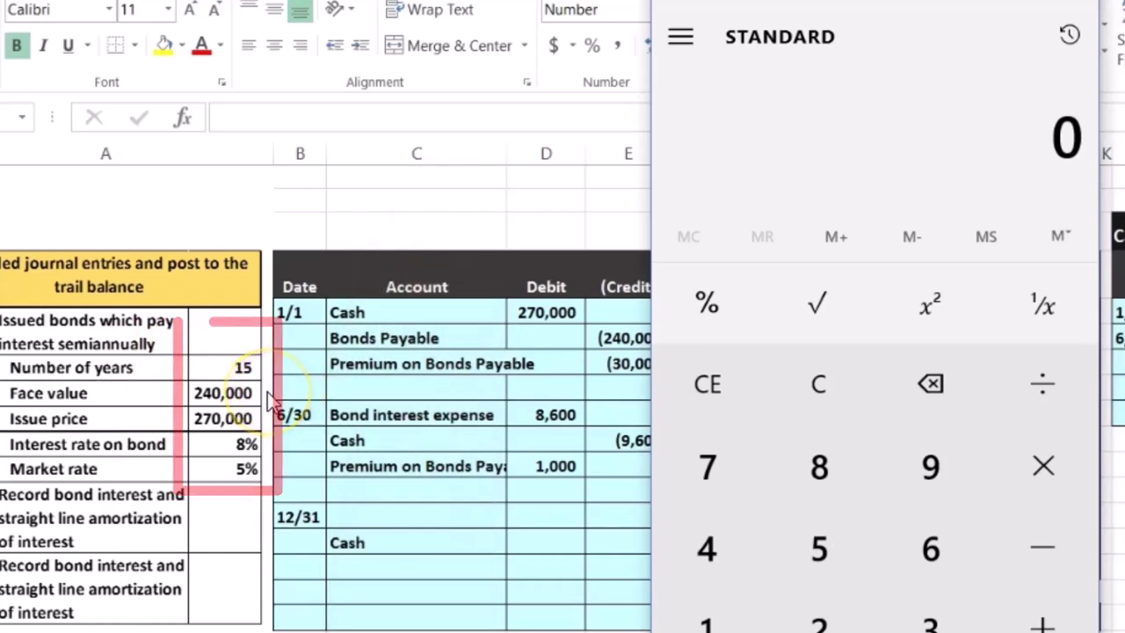
pyautogui.press('2')
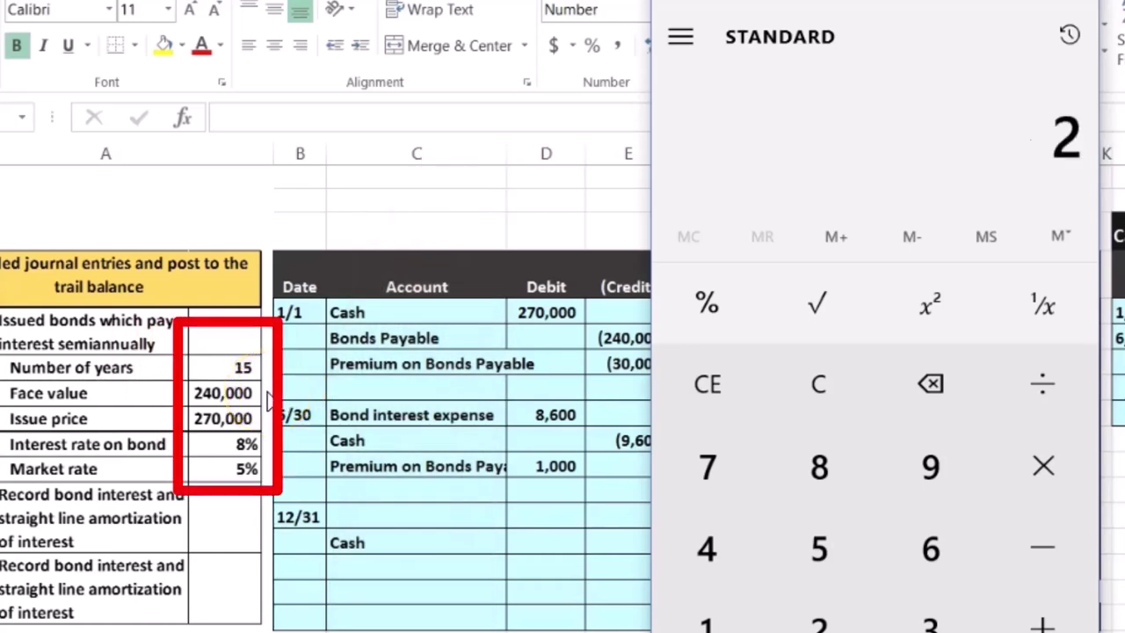
pyautogui.press('0')
pyautogui.press('0')
pyautogui.press('0')
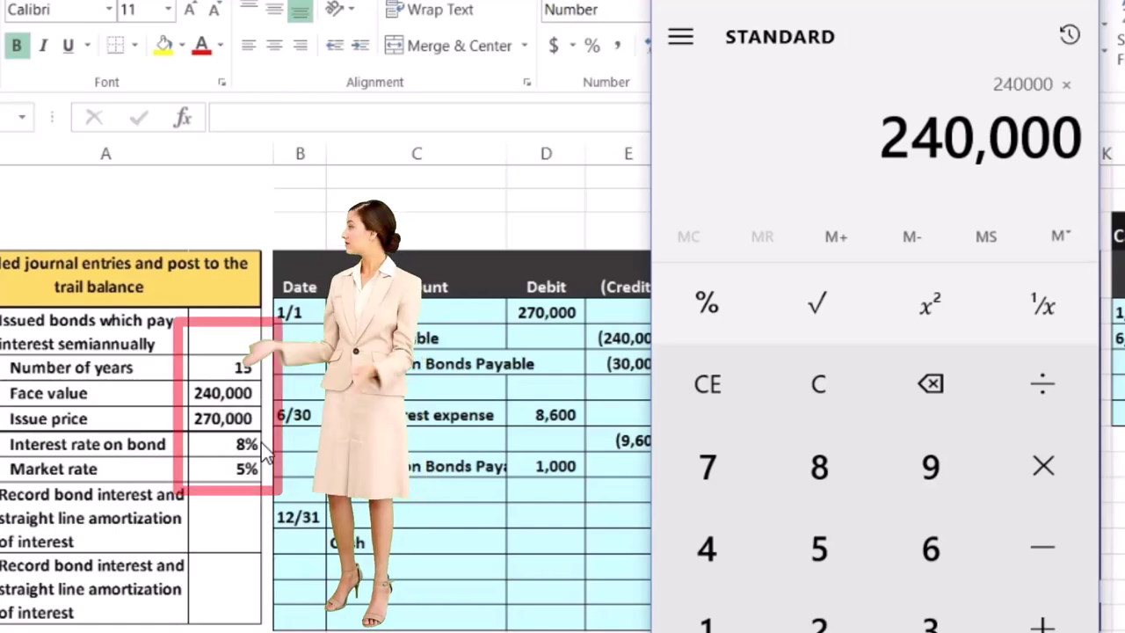
pyautogui.write('.0')
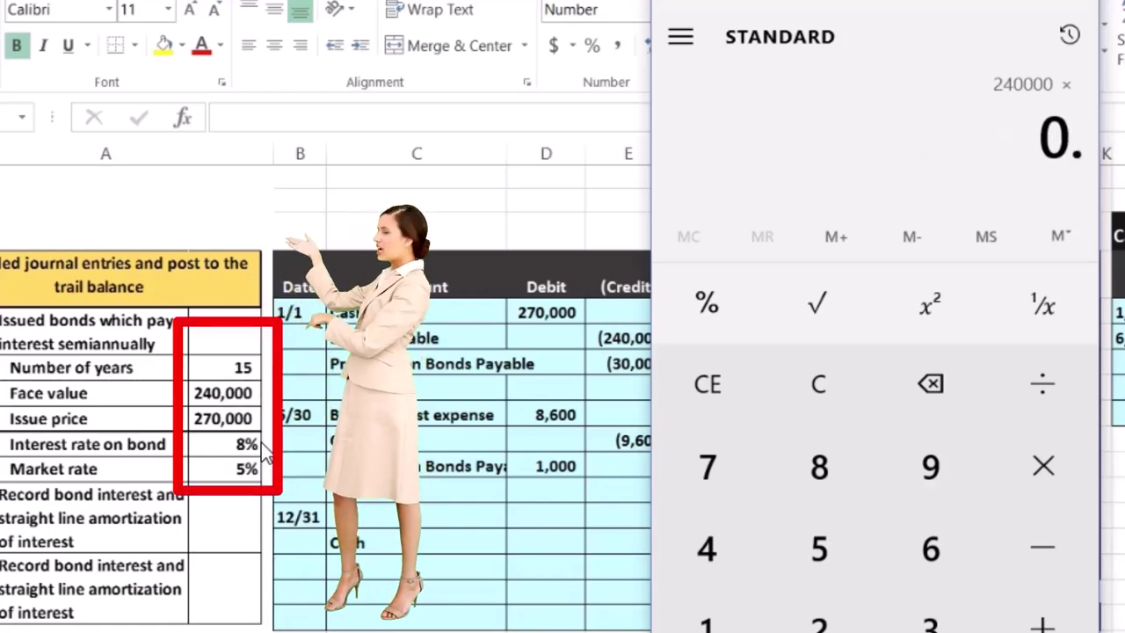
pyautogui.write('8')
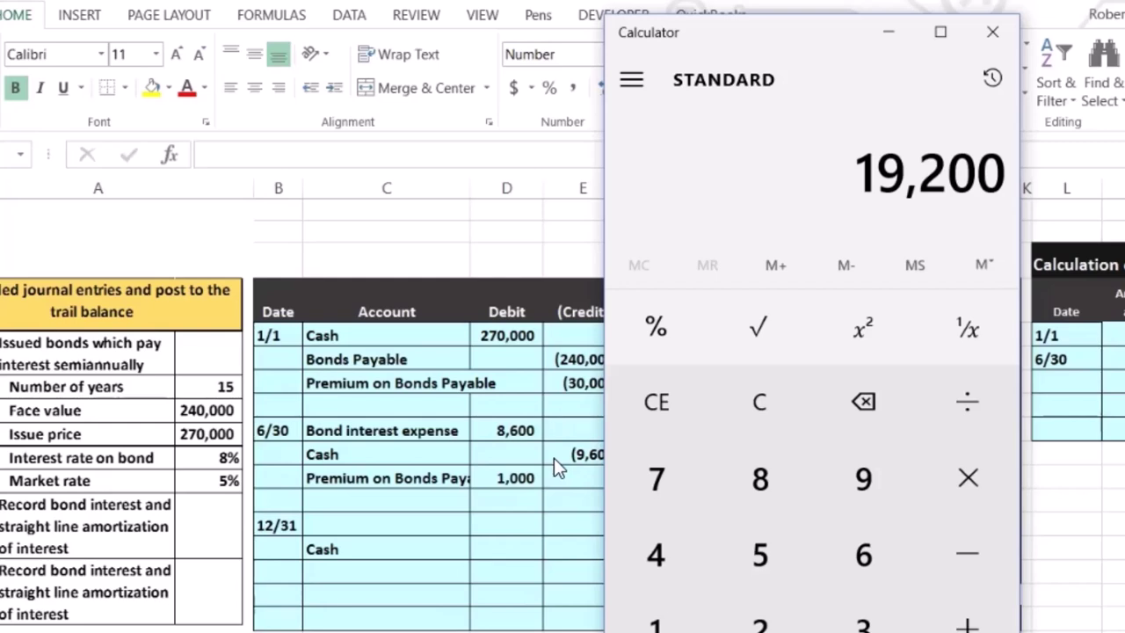
pyautogui.write('12')
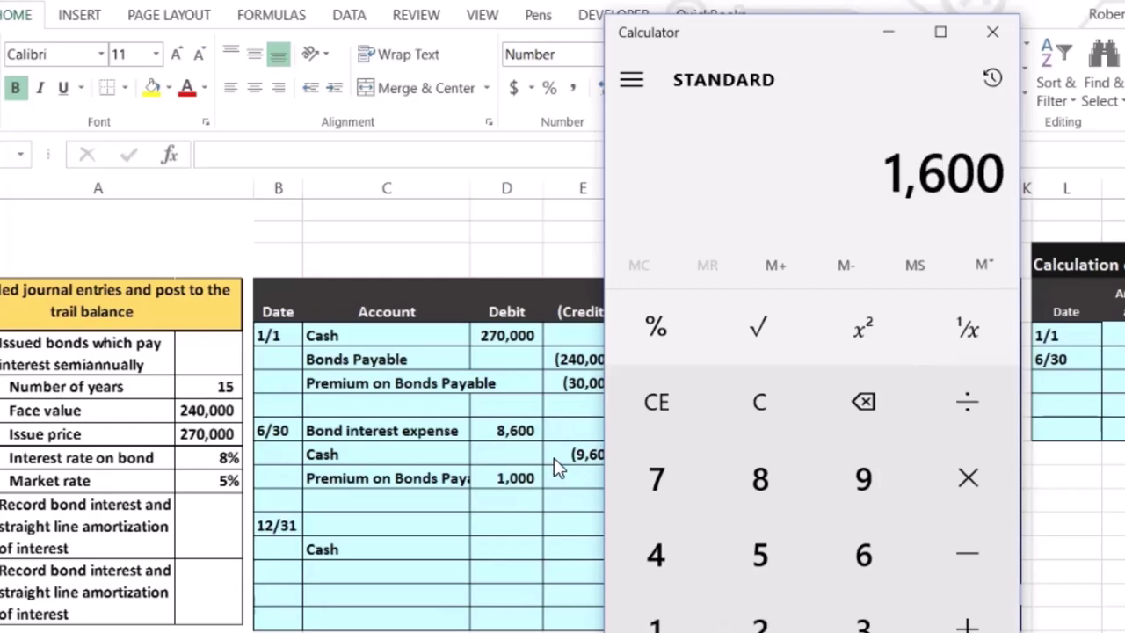
pyautogui.press('*')
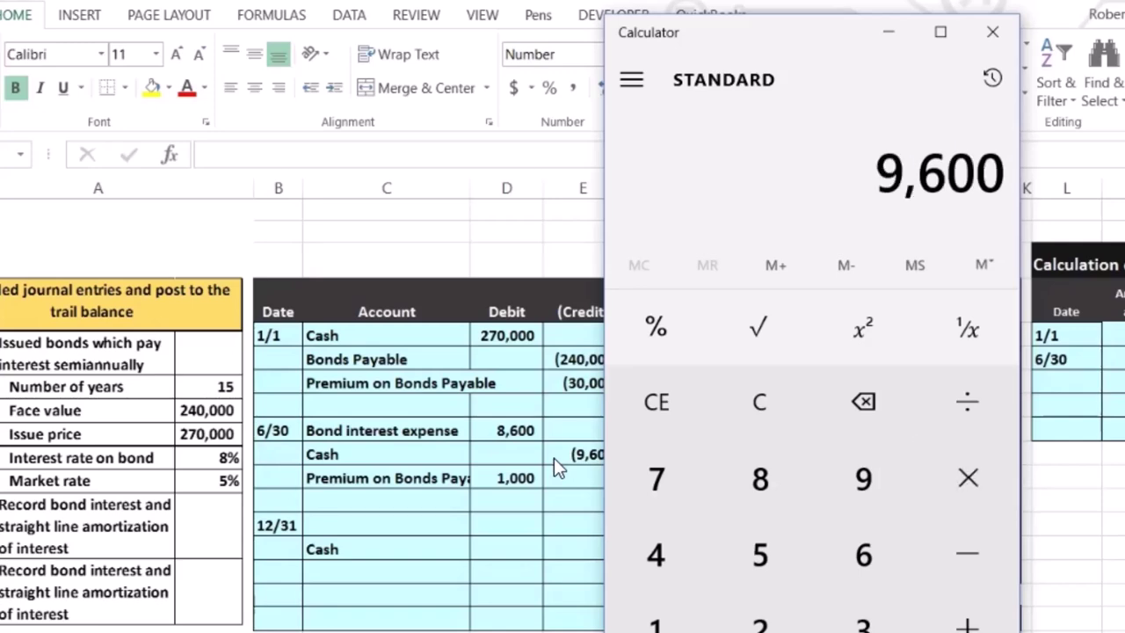
# Enter the 12/31 Cash credit of (9,600) in E29 as a calculation starting from -240000.
pyautogui.click(581, 548)
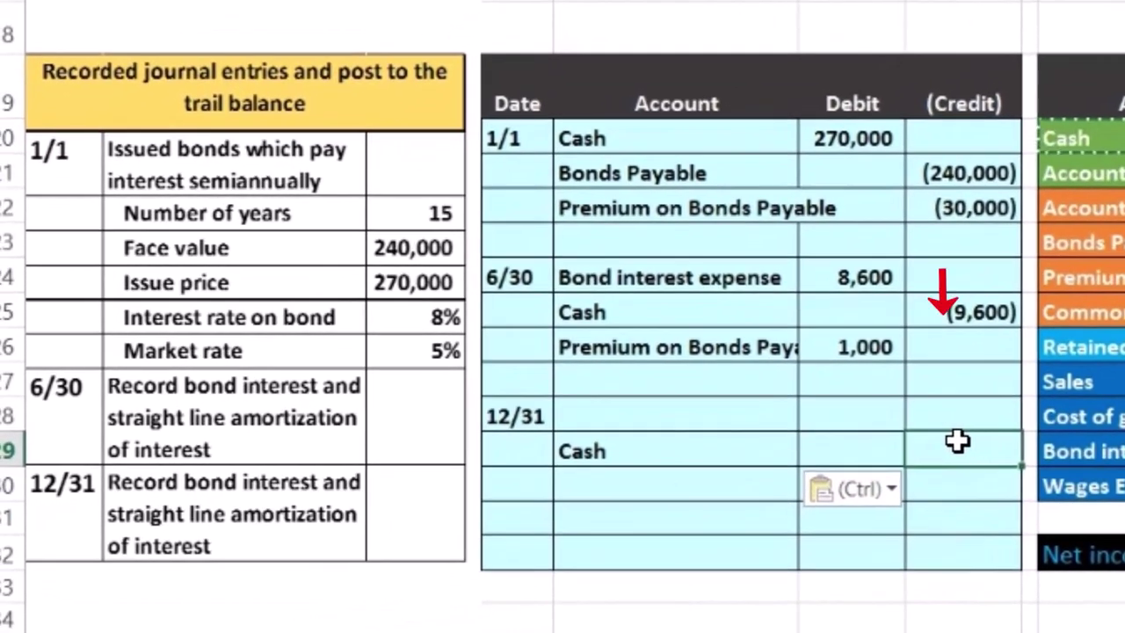
pyautogui.write('-')
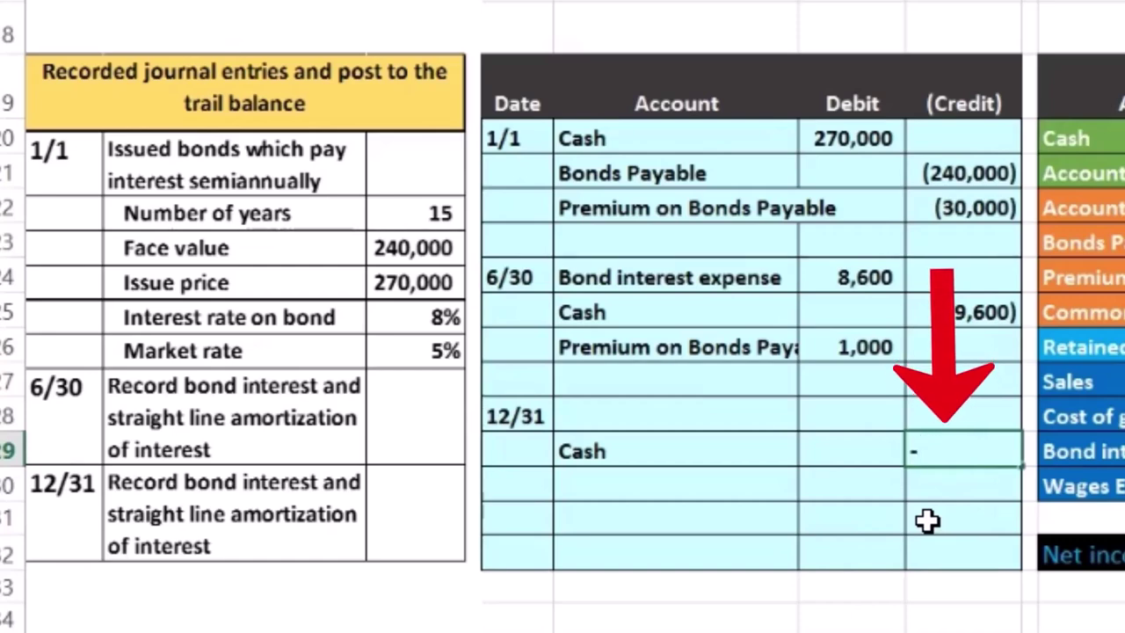
pyautogui.write('240000')
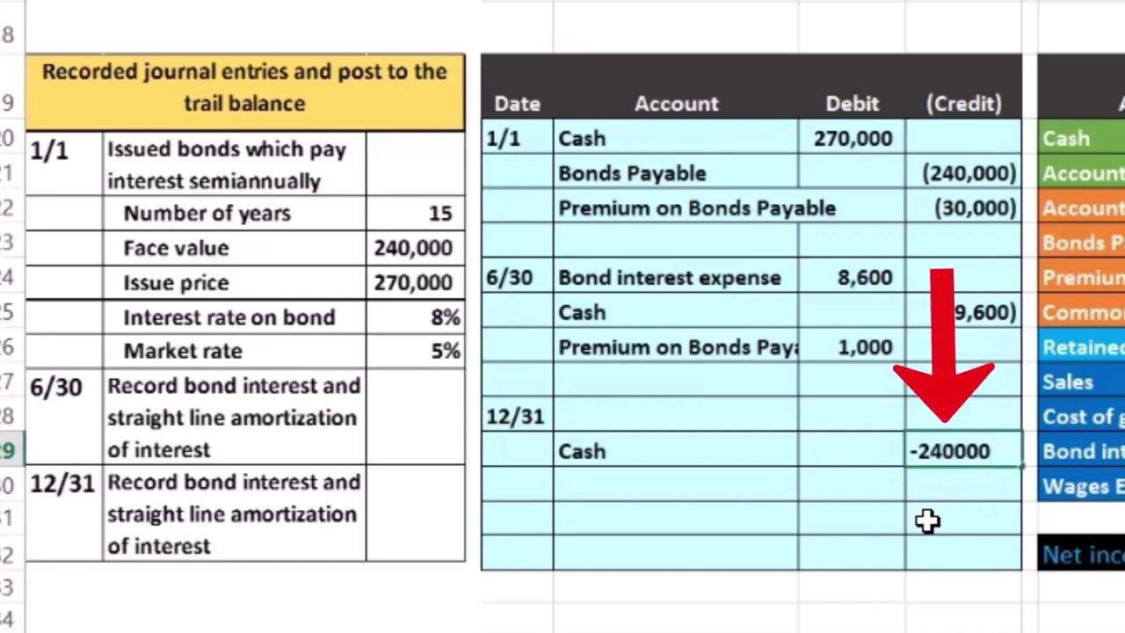
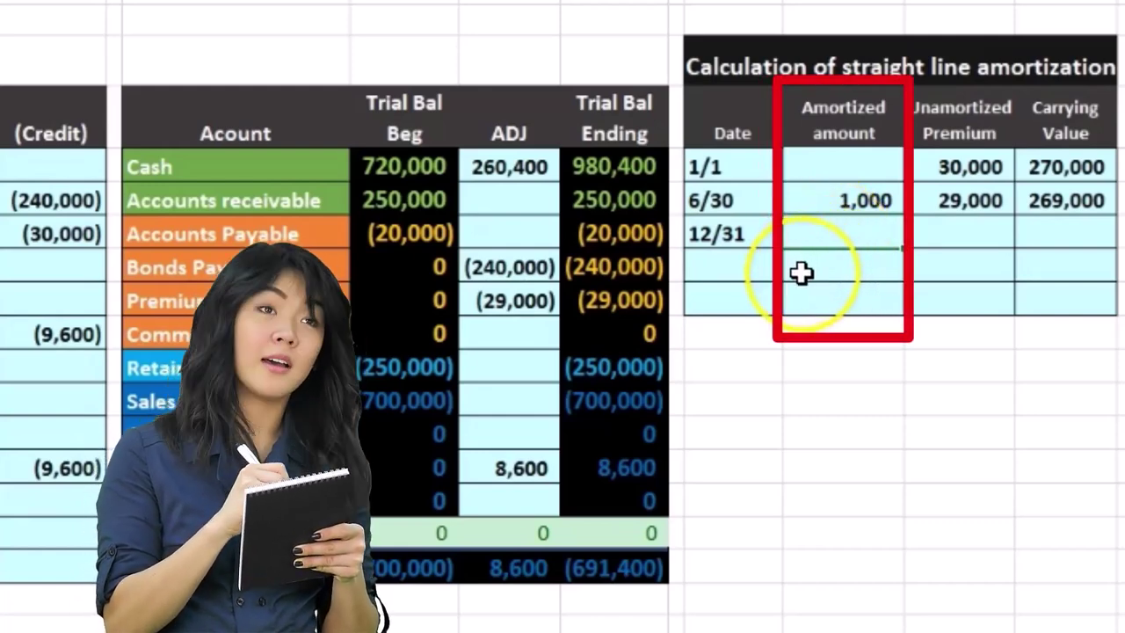
# In the table's 12/31 row, calculate the amortized amount of 1,000 in M22 and the unamortized premium in N22 as =N21-M22.
pyautogui.write('=')
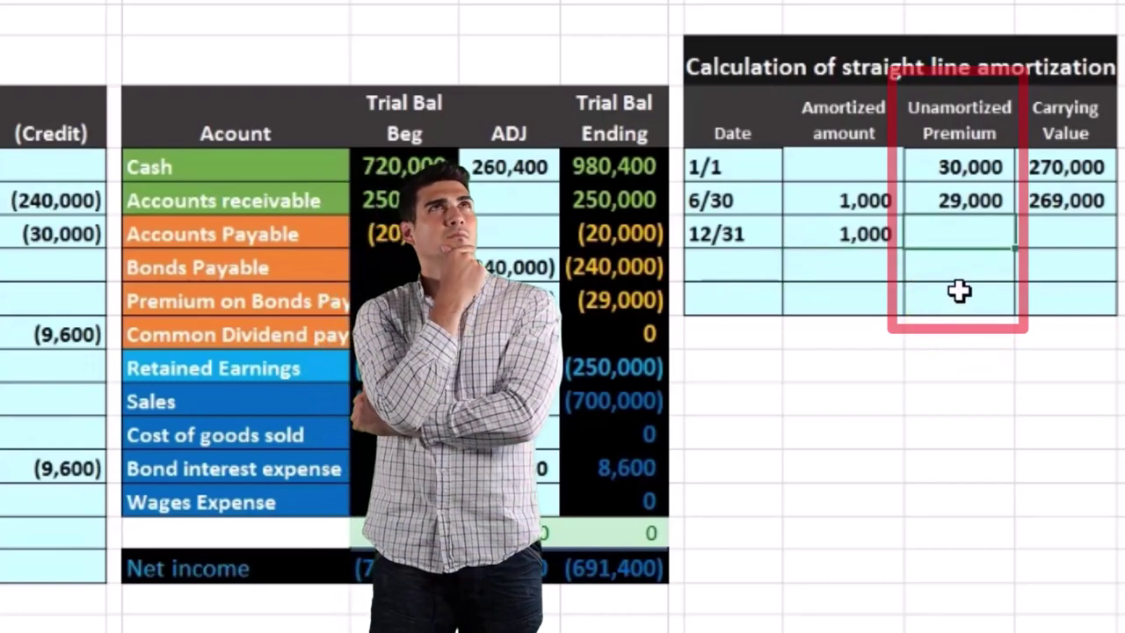
pyautogui.write('=')
pyautogui.click(988, 200)
pyautogui.write('-')
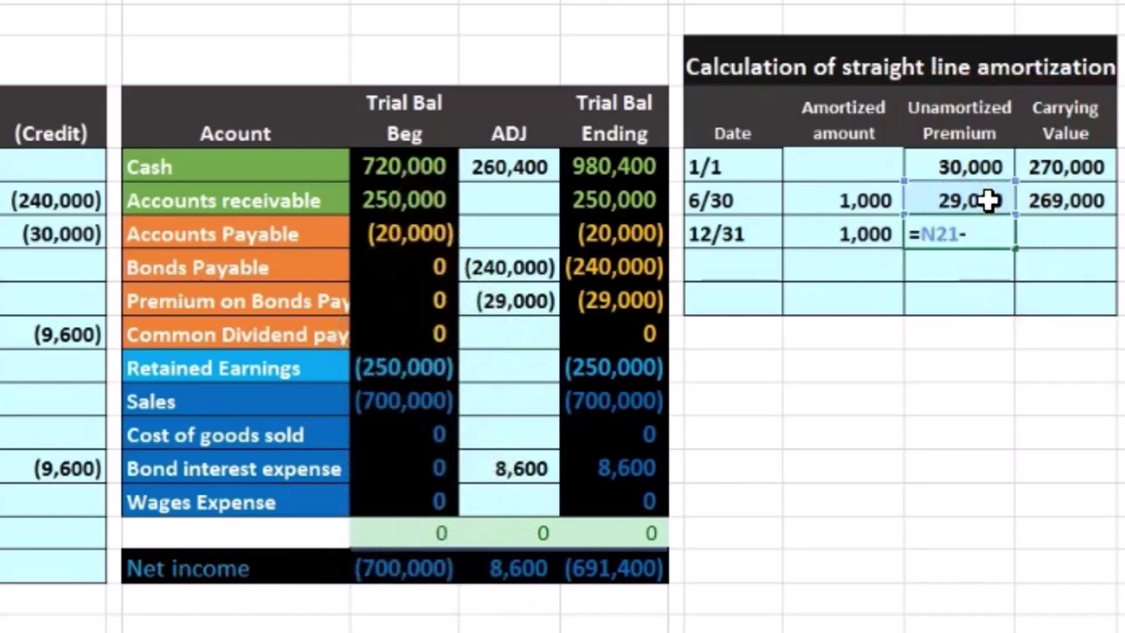
pyautogui.click(866, 234)
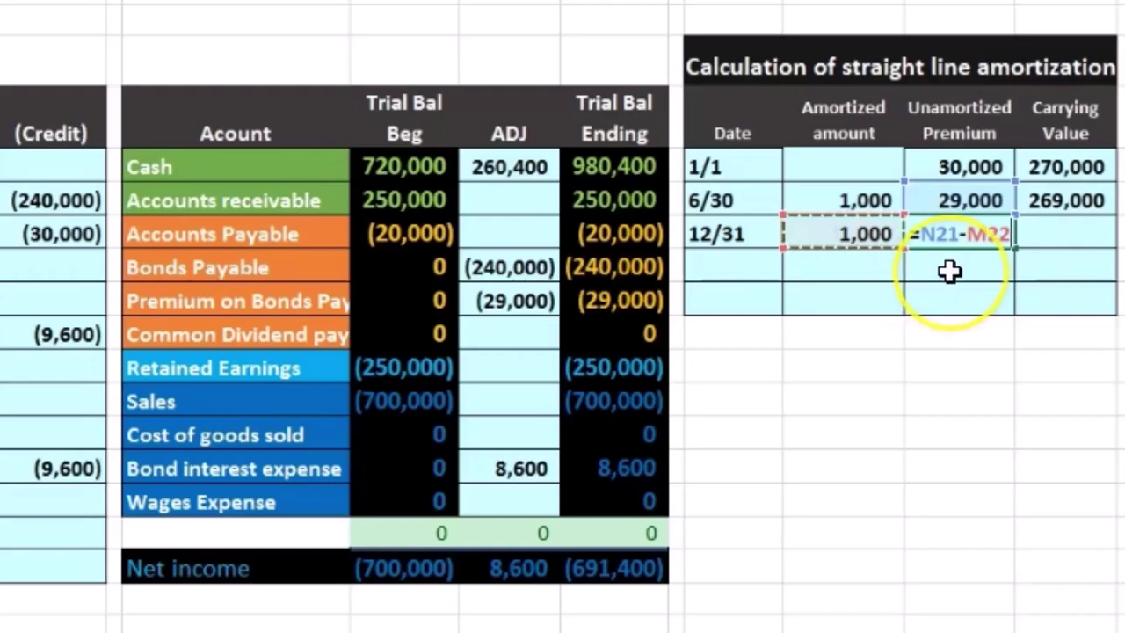
pyautogui.press('Return')
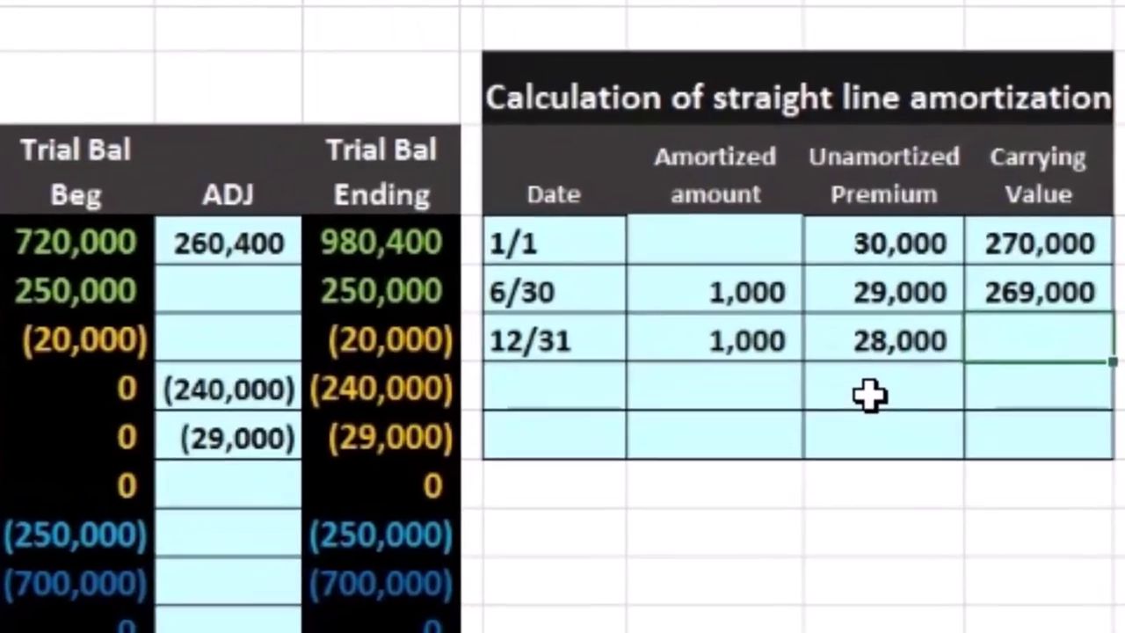
# Calculate the 12/31 carrying value in O22 by adding the unamortized premium in N22 to 240000.
pyautogui.write('=240000')
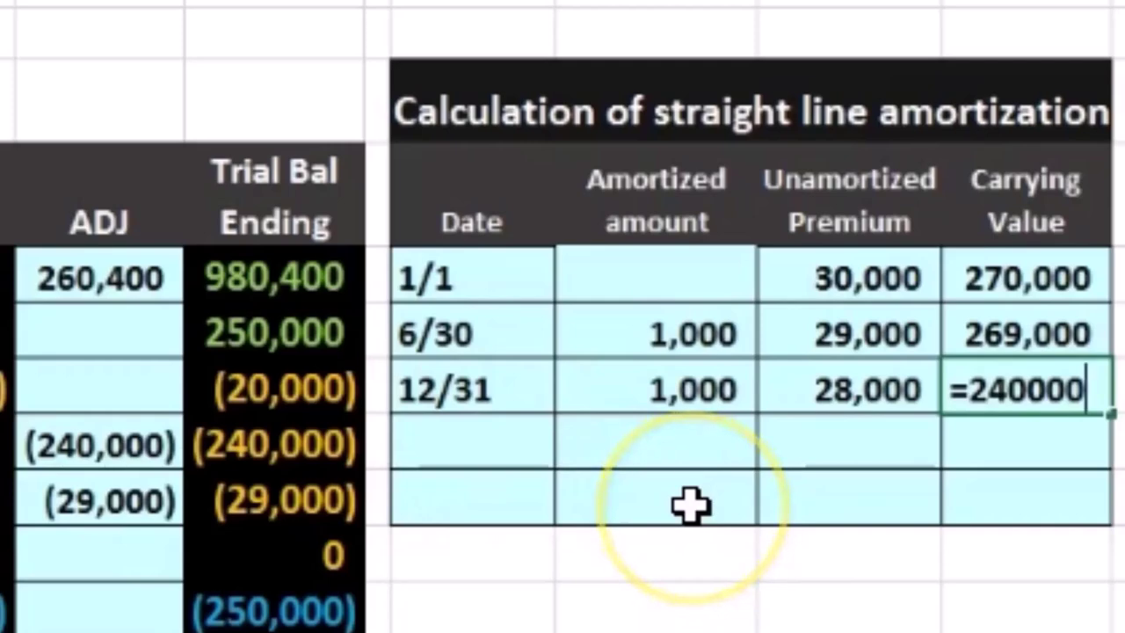
pyautogui.write('+')
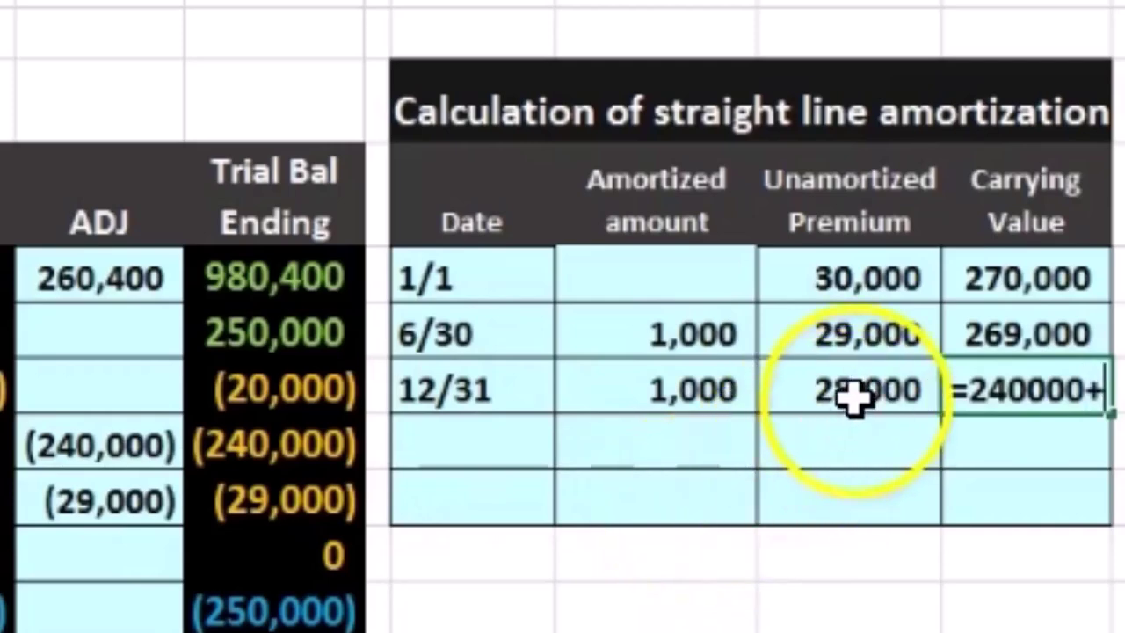
pyautogui.click(853, 401)
pyautogui.press('Return')
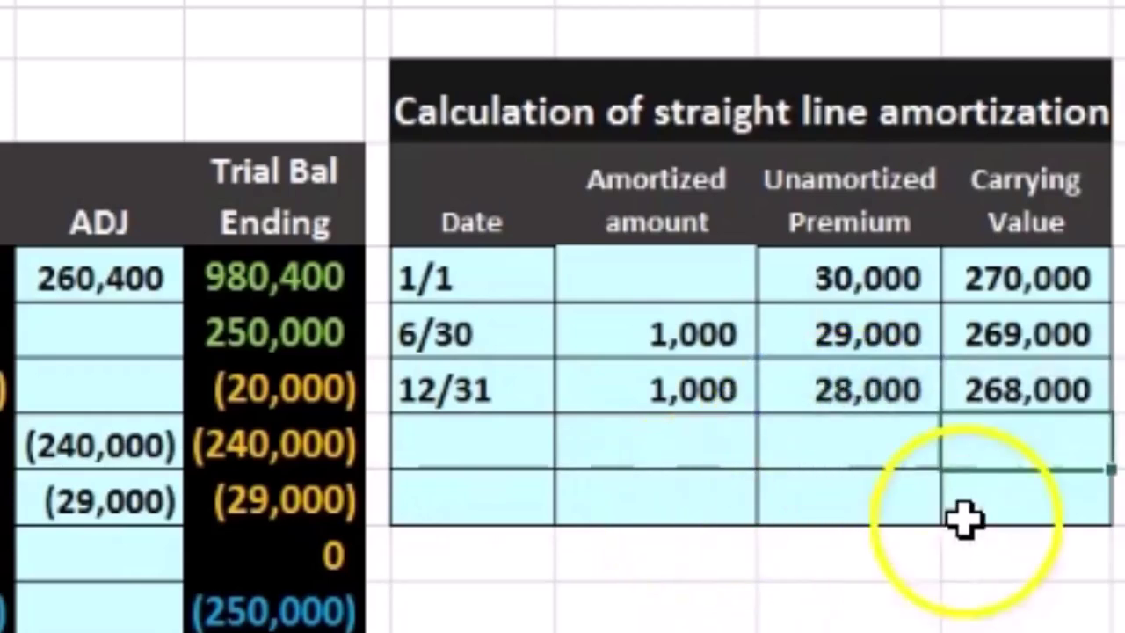
# Trace the 12/31 carrying value from the 6/30 value and amortized amount, and compare it with the ending Bonds Payable and Premium balances.
pyautogui.click(1026, 347)
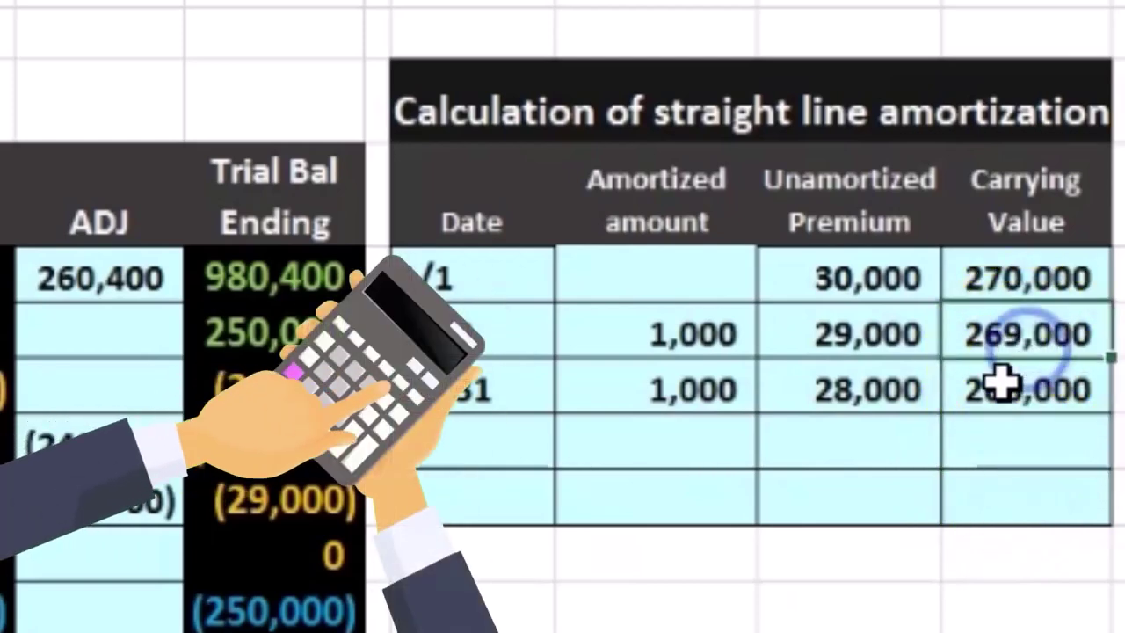
pyautogui.click(709, 395)
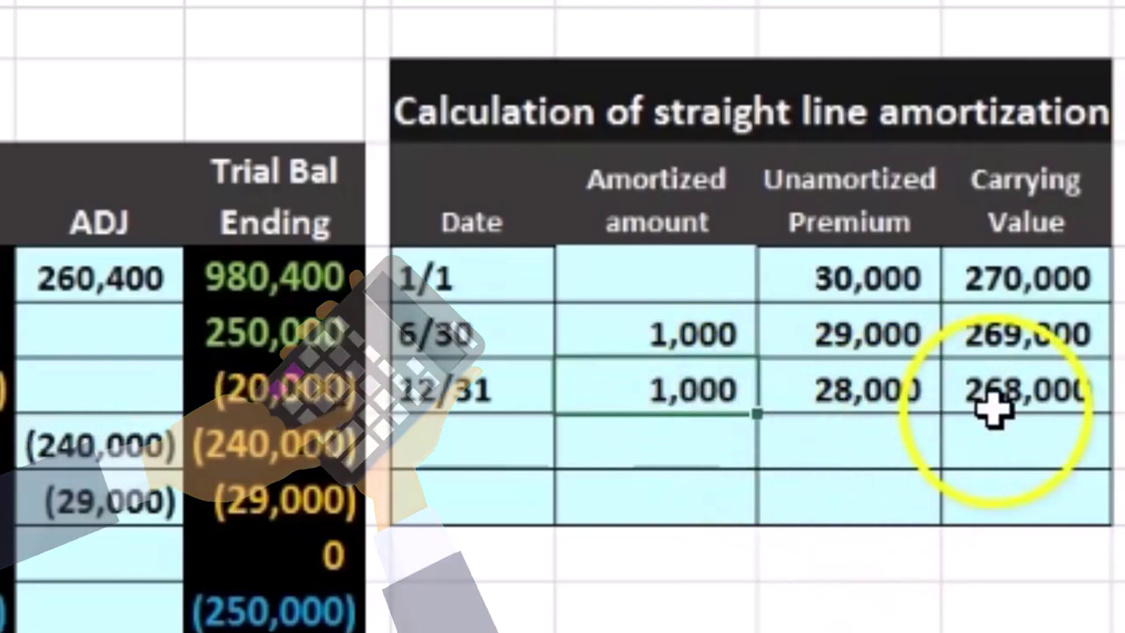
pyautogui.click(996, 406)
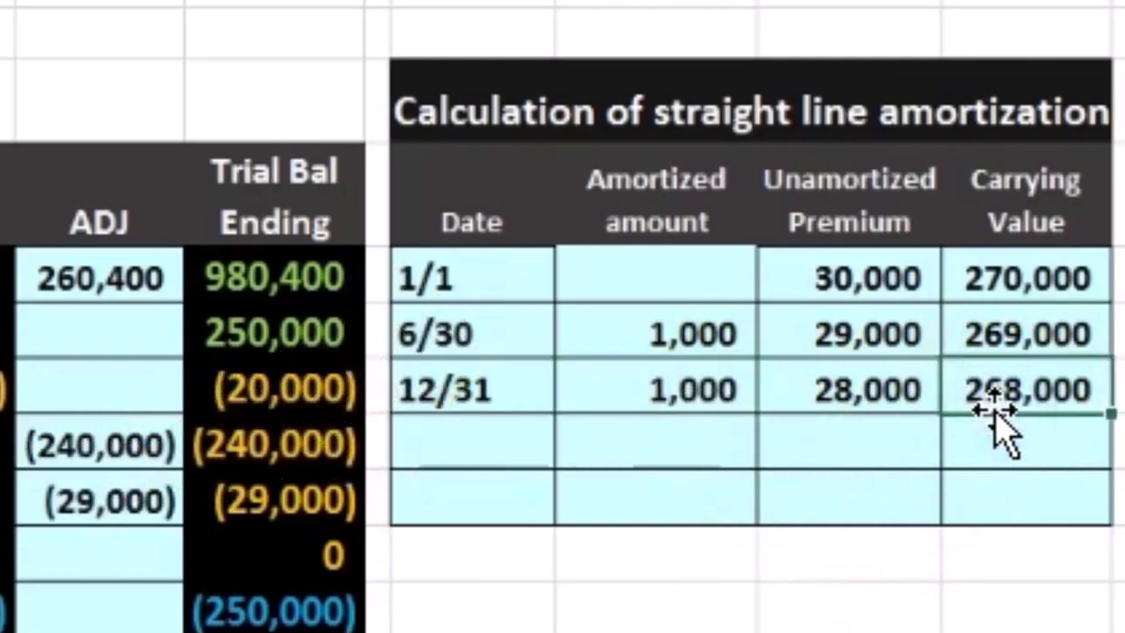
pyautogui.click(290, 443)
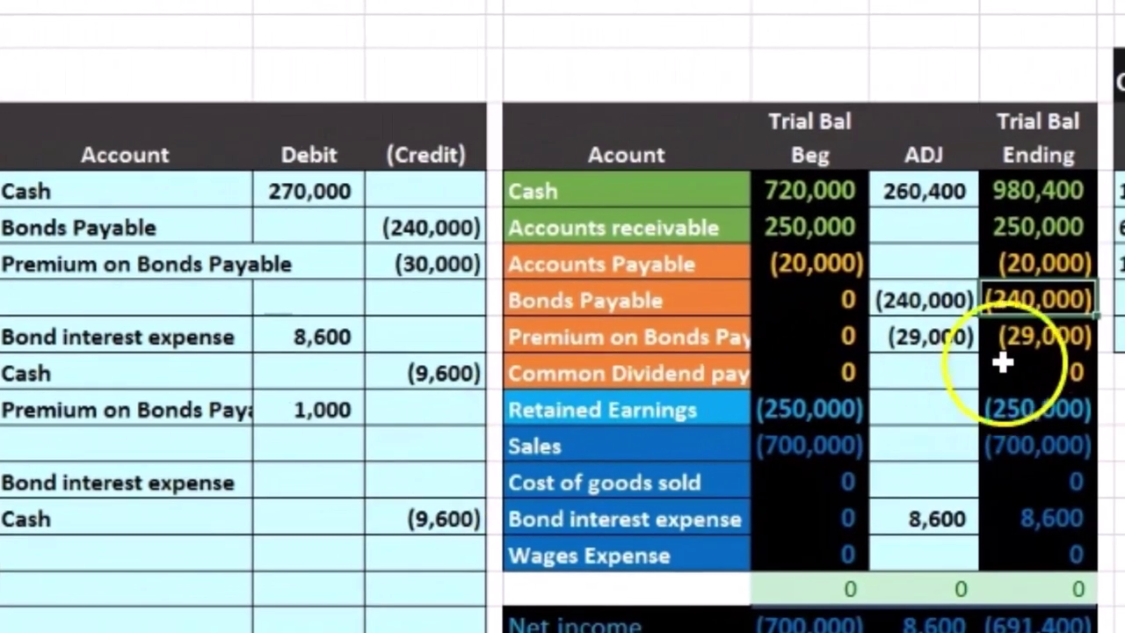
pyautogui.click(1058, 335)
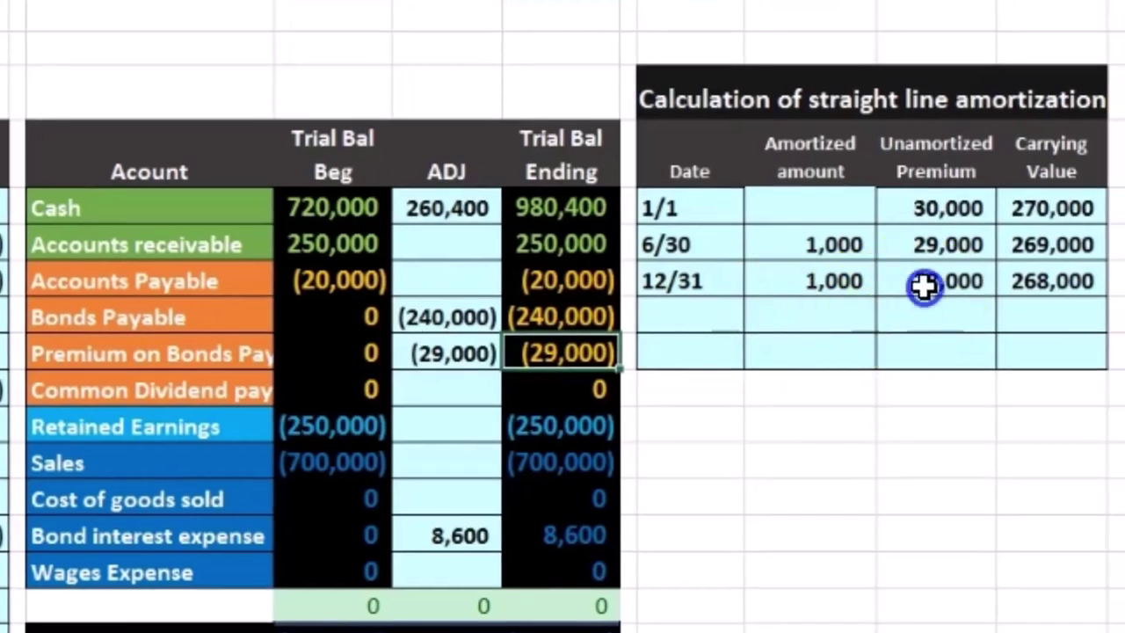
pyautogui.moveTo(585, 321); pyautogui.dragTo(587, 343)
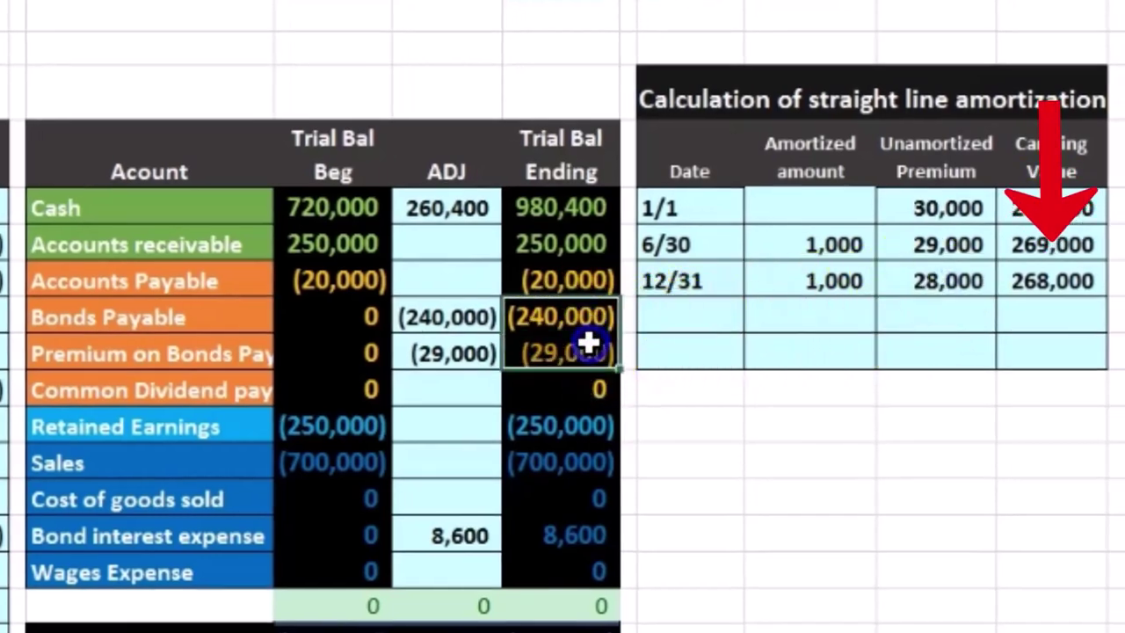
pyautogui.click(1001, 281)
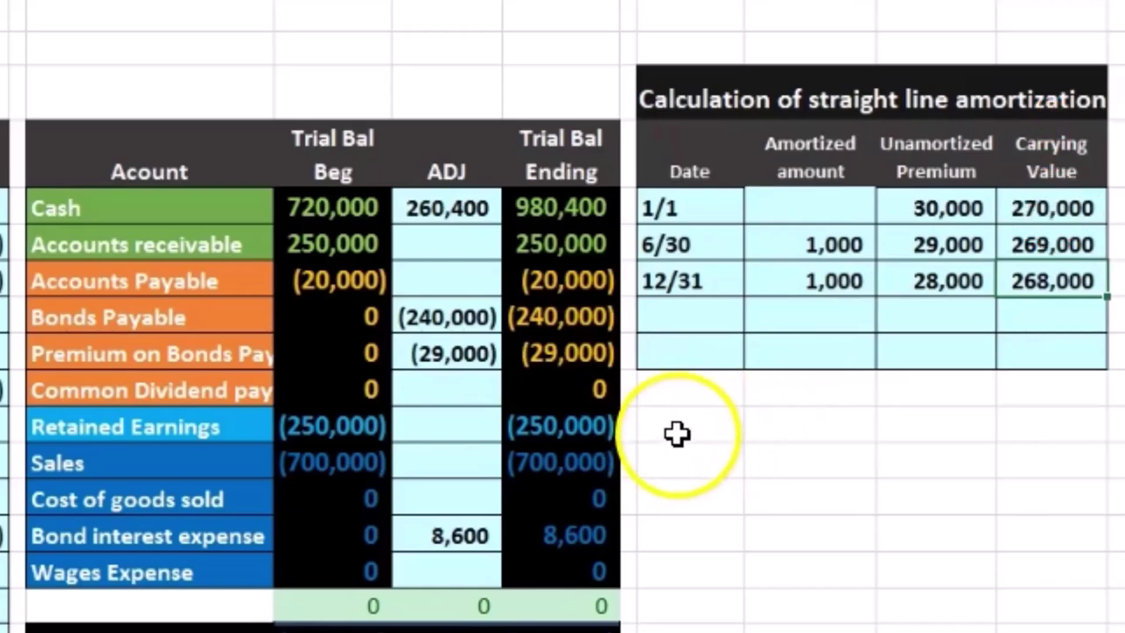
# Copy the Premium on Bonds Payable account name from G24 into C30 as values only and enter its 1,000 debit in D30.
pyautogui.click(795, 292)
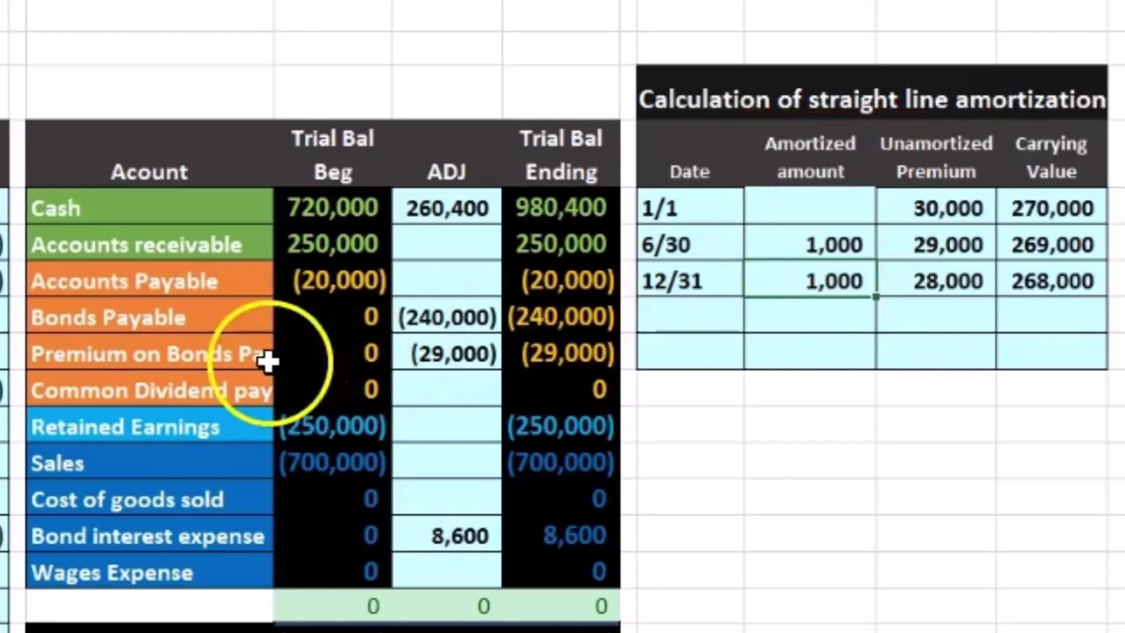
pyautogui.moveTo(198, 354); pyautogui.dragTo(501, 346)
pyautogui.click(525, 345)
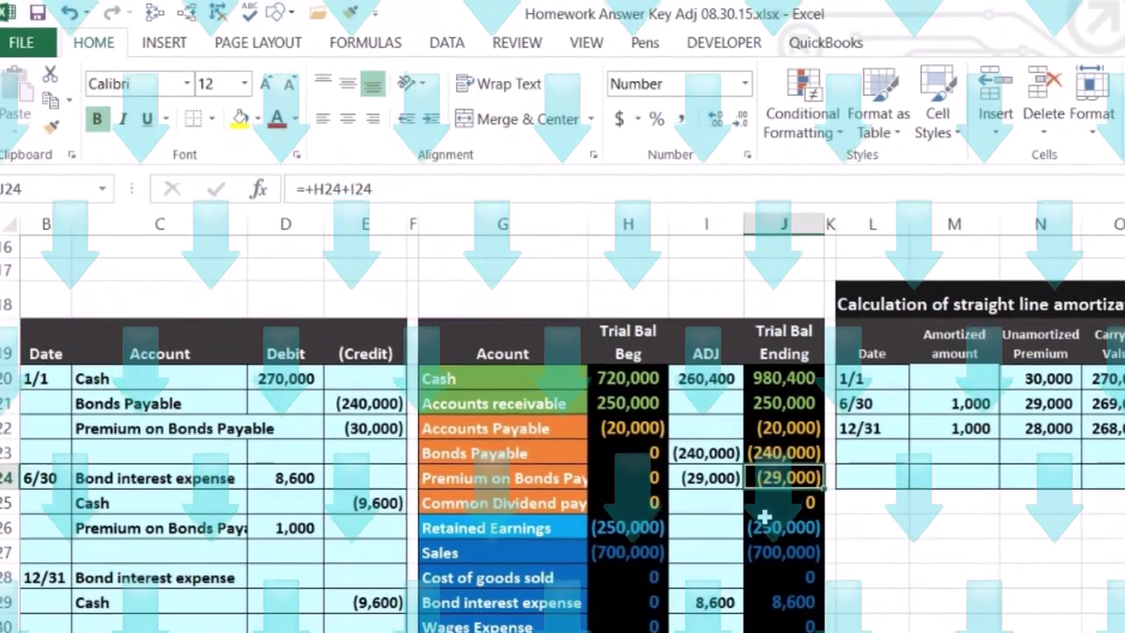
pyautogui.click(711, 315)
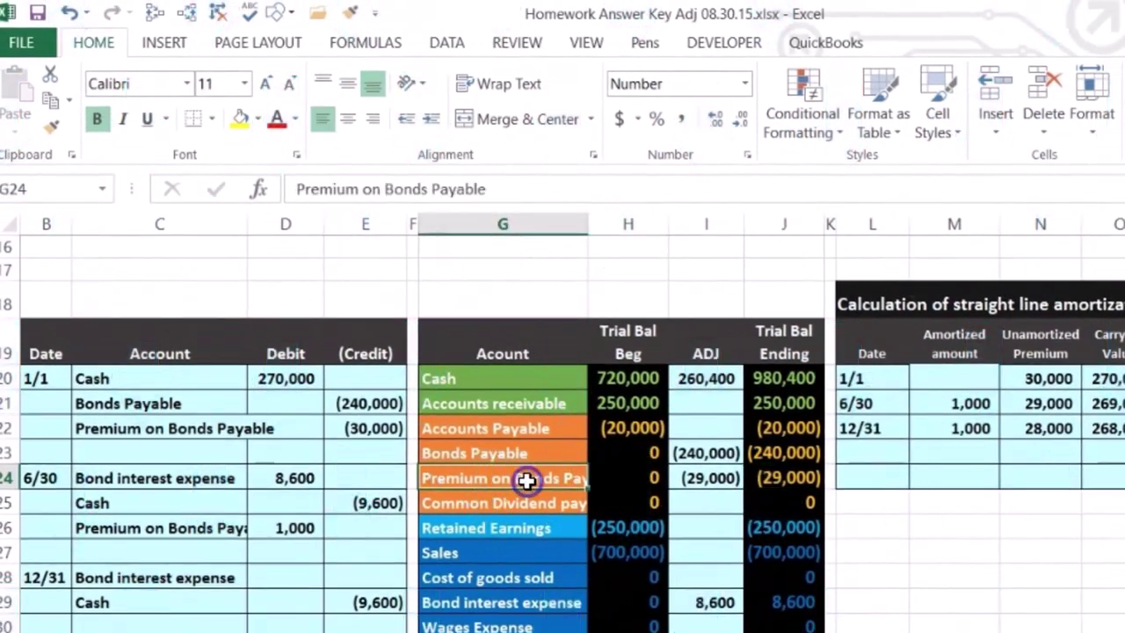
pyautogui.rightClick(527, 481)
pyautogui.click(580, 56)
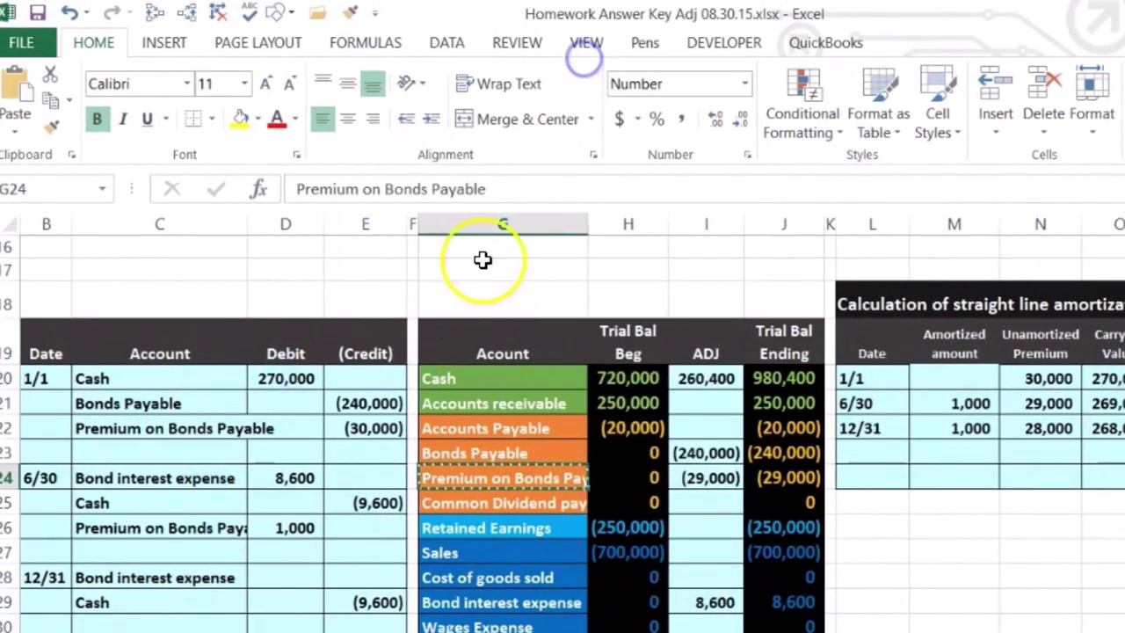
pyautogui.click(138, 625)
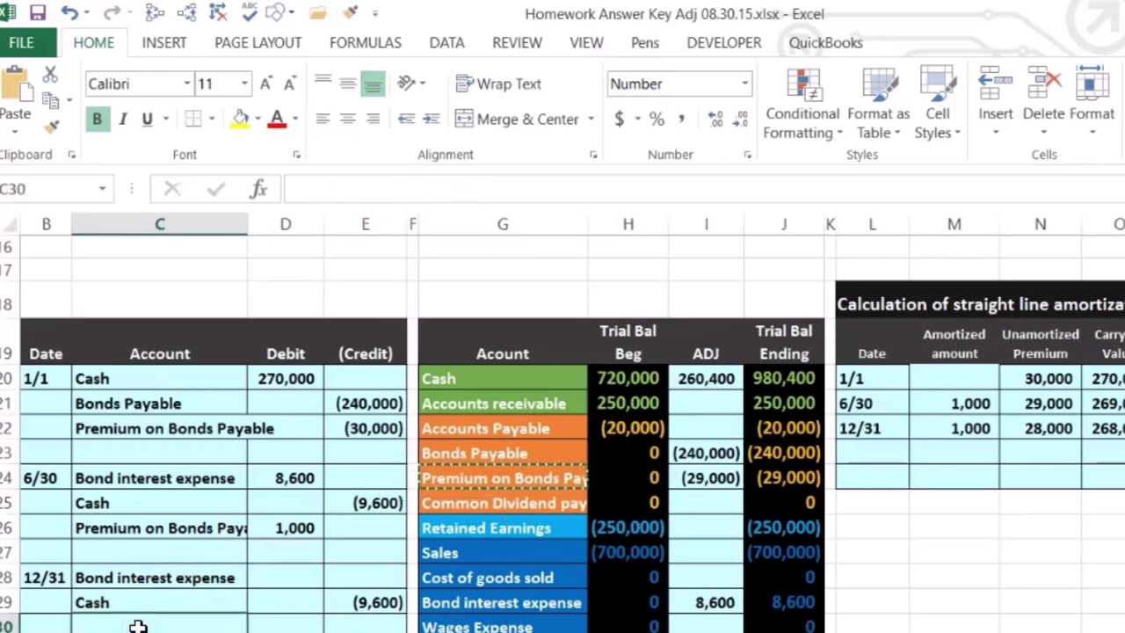
pyautogui.rightClick(138, 626)
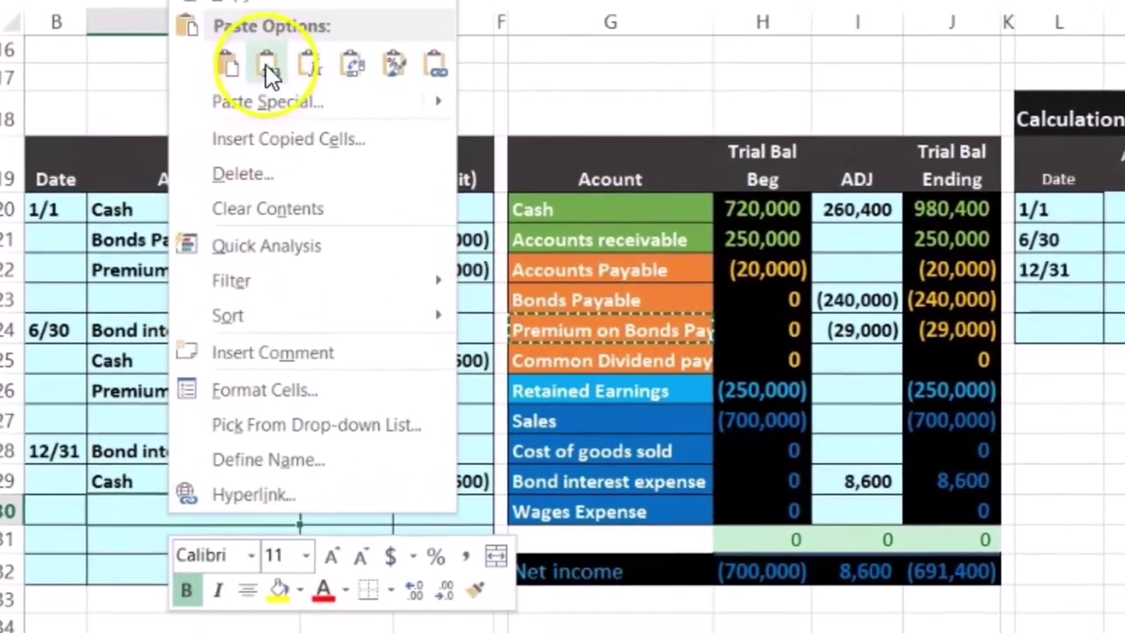
pyautogui.click(218, 258)
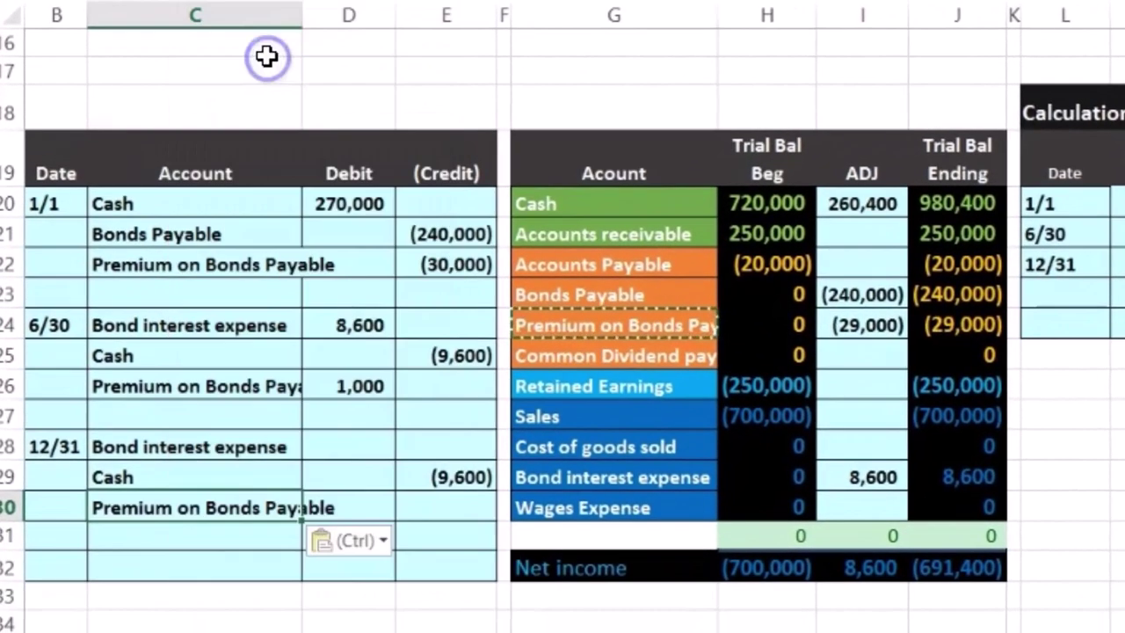
pyautogui.click(351, 507)
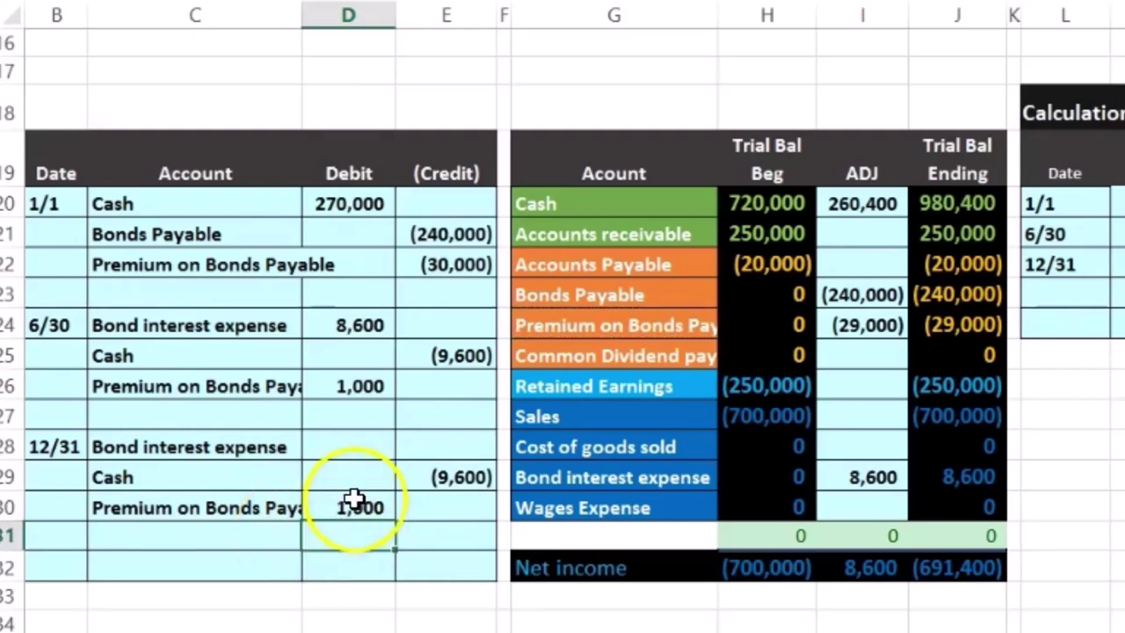
# Calculate the 12/31 Bond interest expense debit in D28 as the negative sum of D29:E30.
pyautogui.click(442, 507)
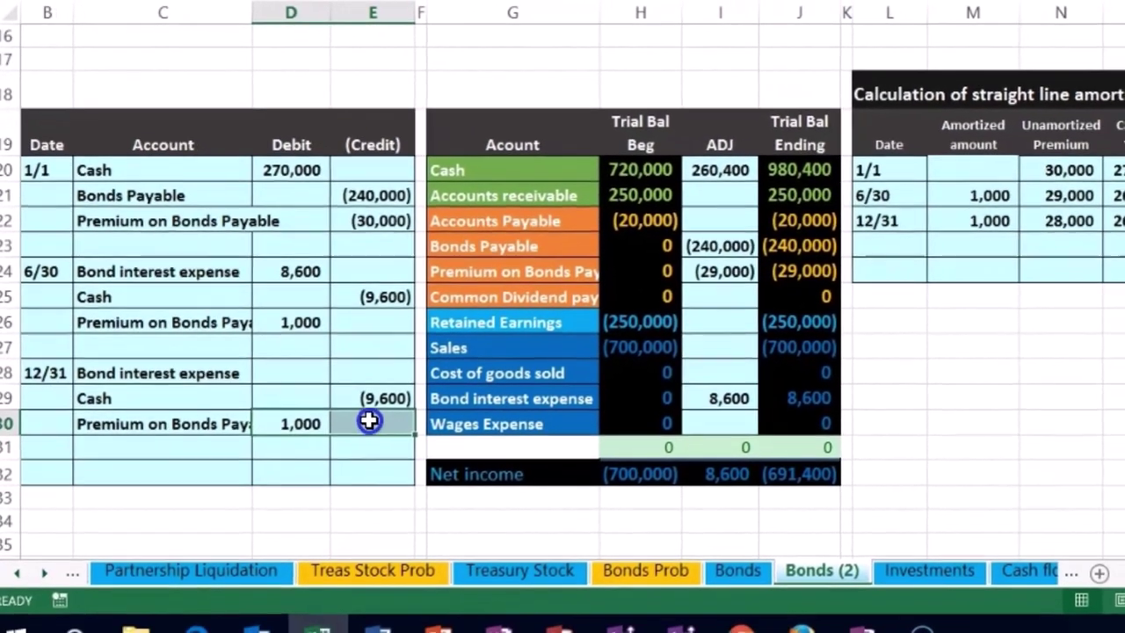
pyautogui.moveTo(369, 422); pyautogui.dragTo(289, 398)
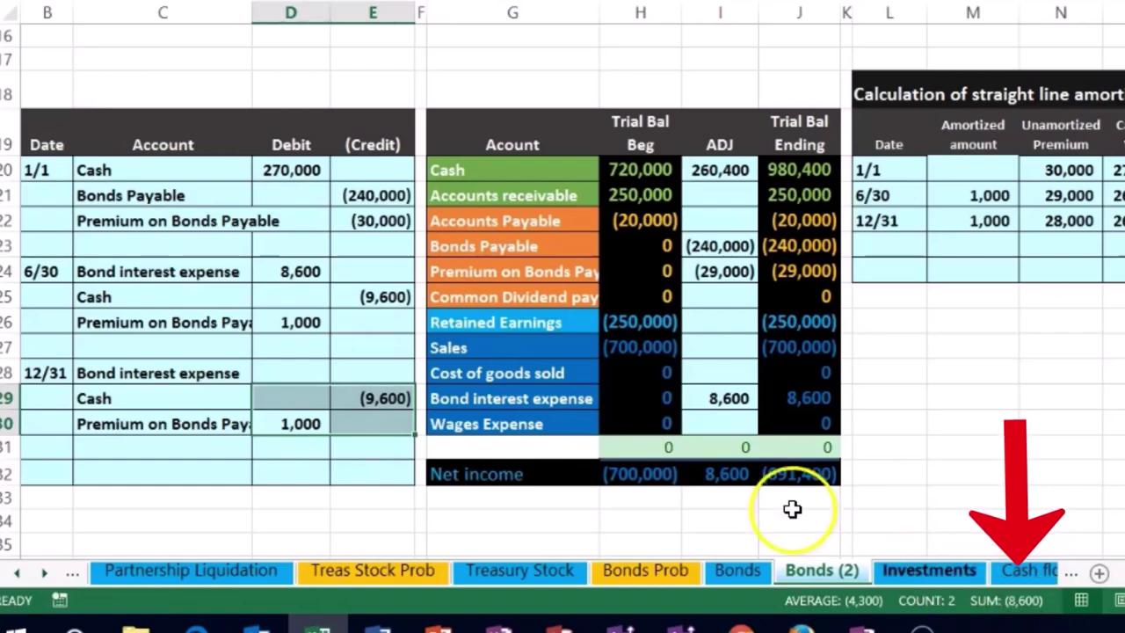
pyautogui.click(312, 368)
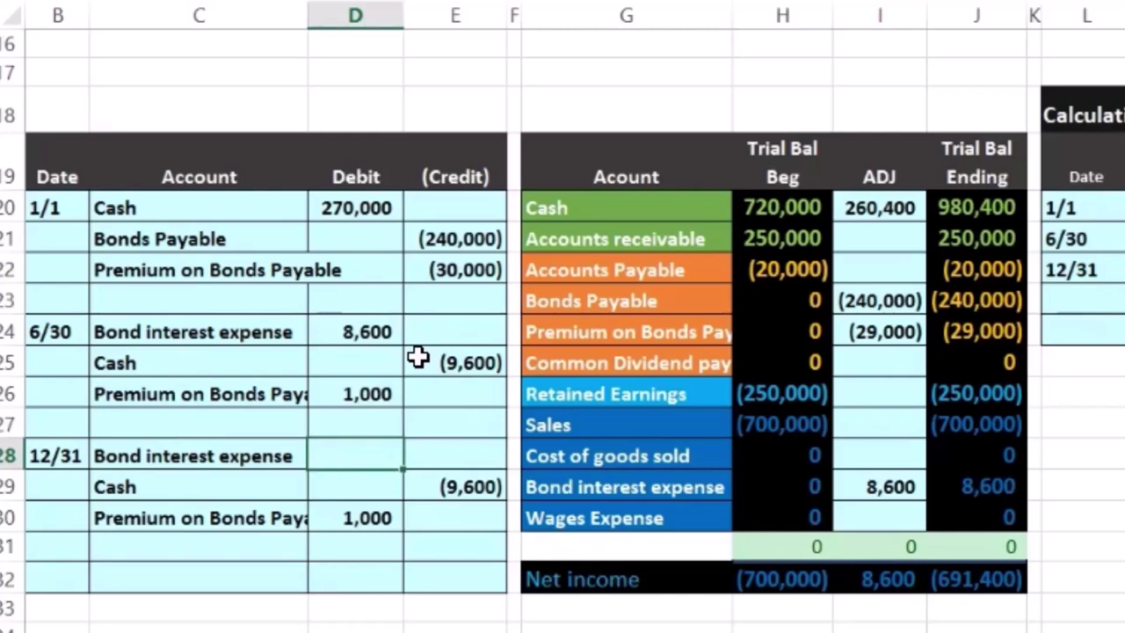
pyautogui.write('-sum(')
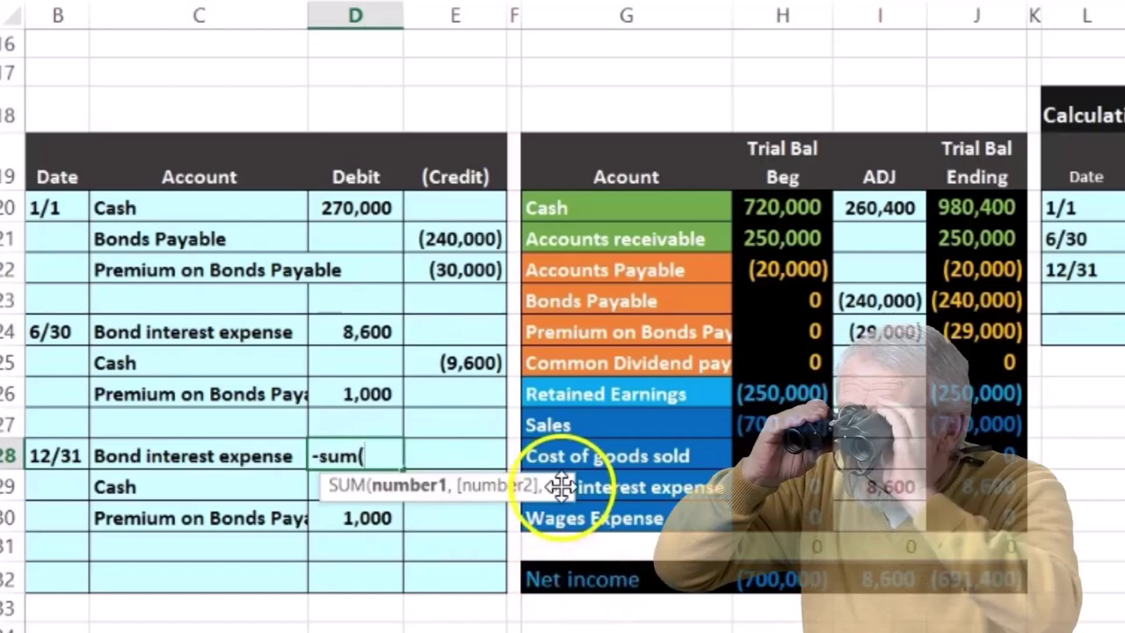
pyautogui.moveTo(557, 484); pyautogui.dragTo(595, 420)
pyautogui.moveTo(346, 515); pyautogui.dragTo(432, 484)
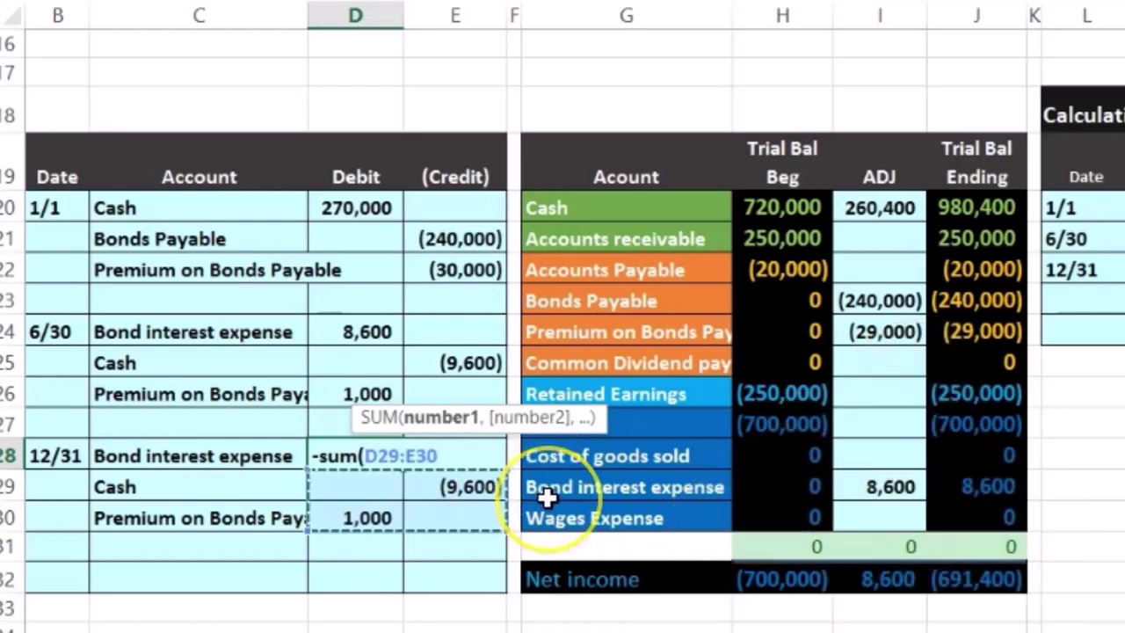
pyautogui.press('Return')
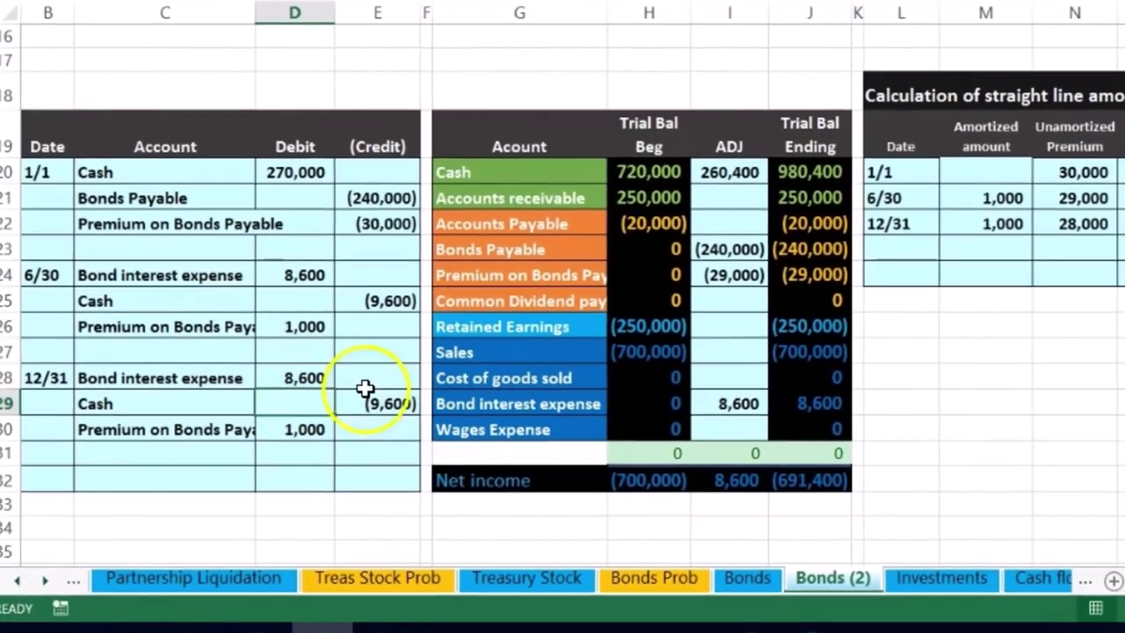
# Check the 12/31 entry's debits in D28:D30 against its Cash credit and review the premium line.
pyautogui.moveTo(334, 408); pyautogui.dragTo(335, 459)
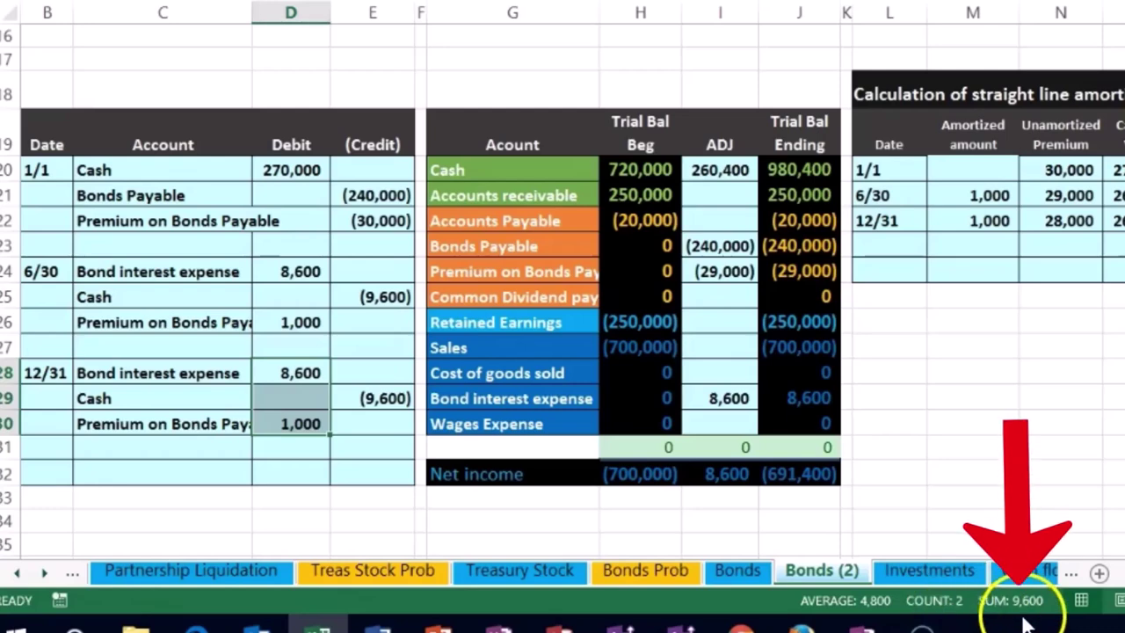
pyautogui.moveTo(297, 371); pyautogui.dragTo(355, 419)
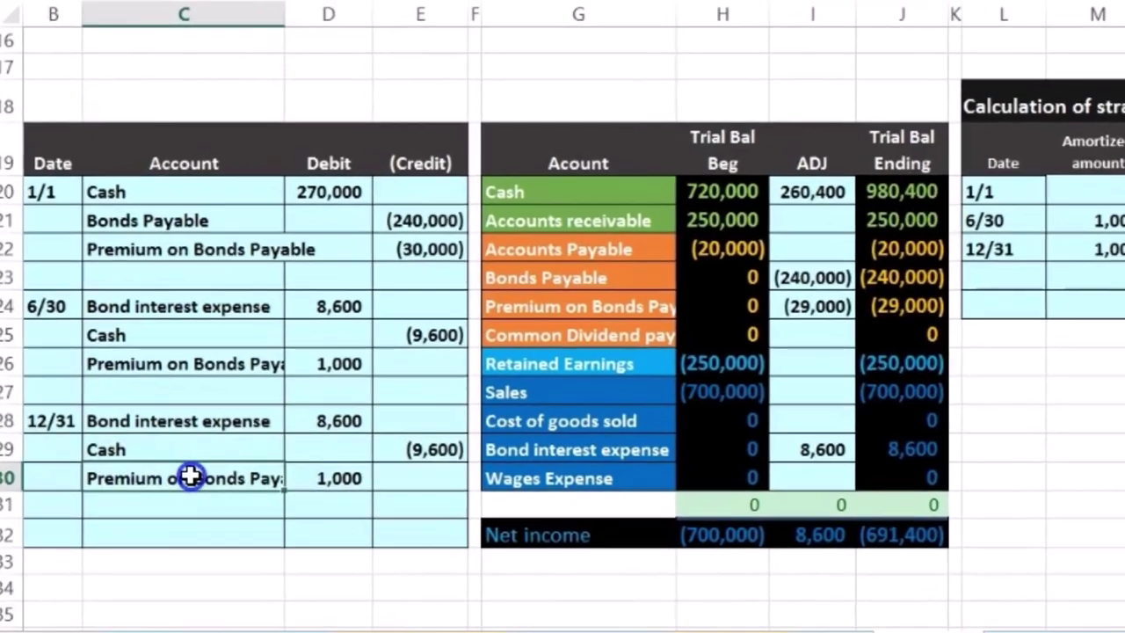
pyautogui.moveTo(159, 424); pyautogui.dragTo(280, 424)
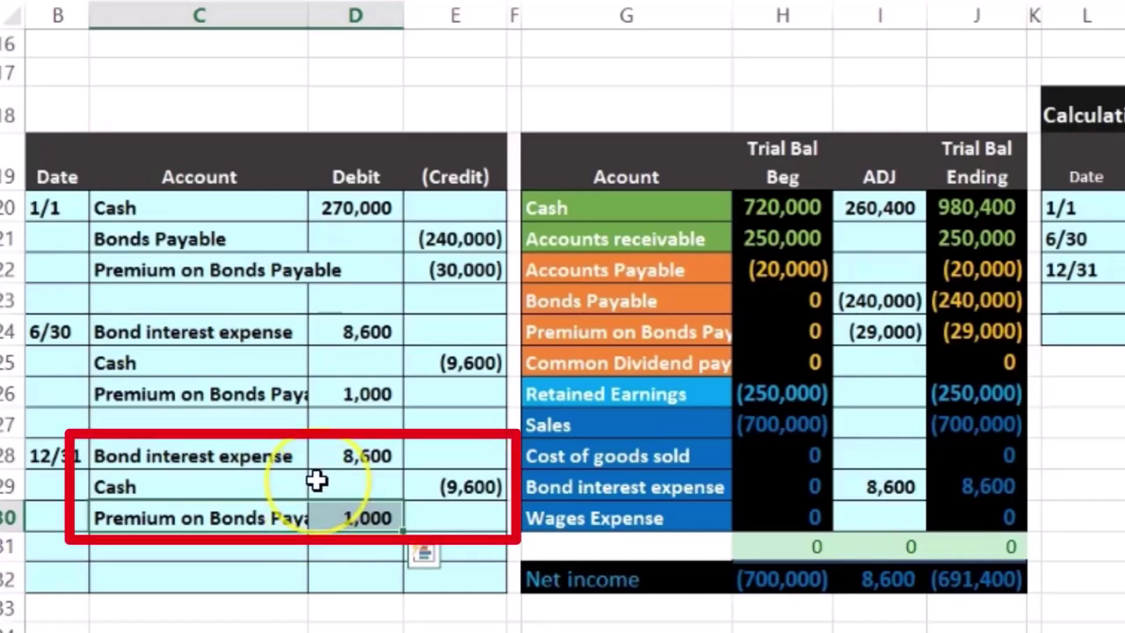
# Post the 12/31 Bond interest expense to the trial balance by extending the adjustment in I29 to =D24+D28.
pyautogui.click(250, 455)
pyautogui.click(336, 456)
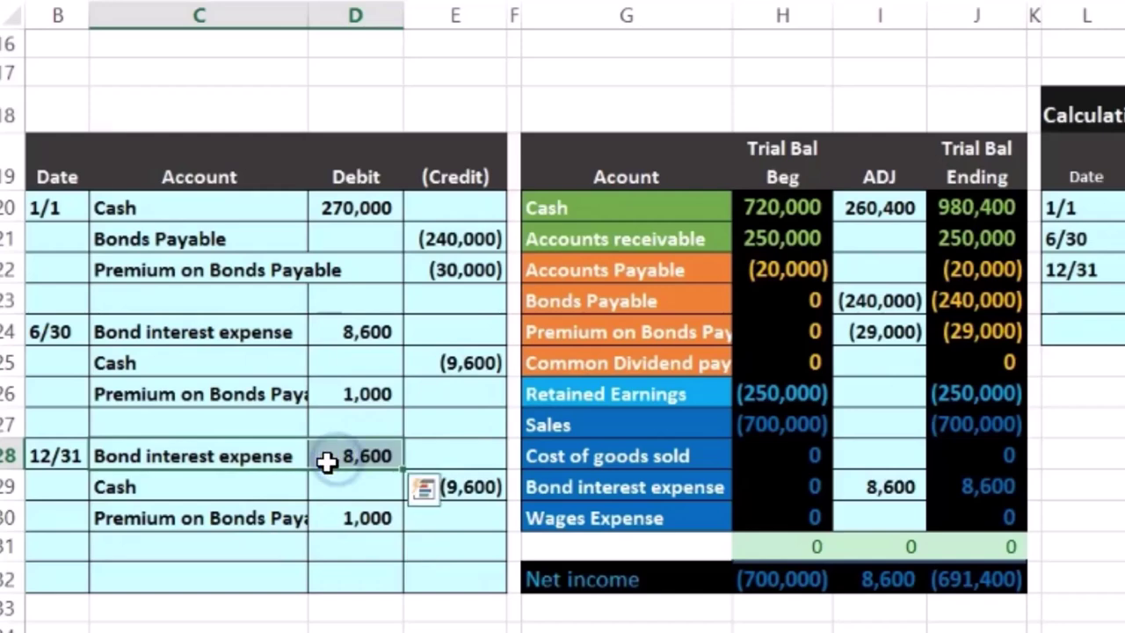
pyautogui.click(668, 488)
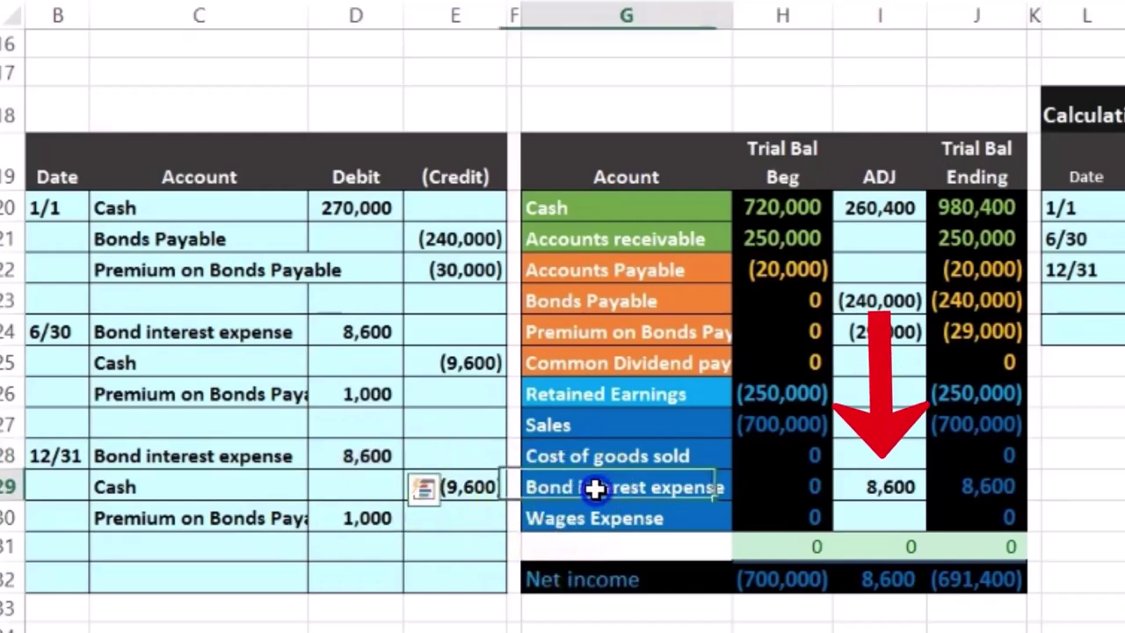
pyautogui.click(870, 490)
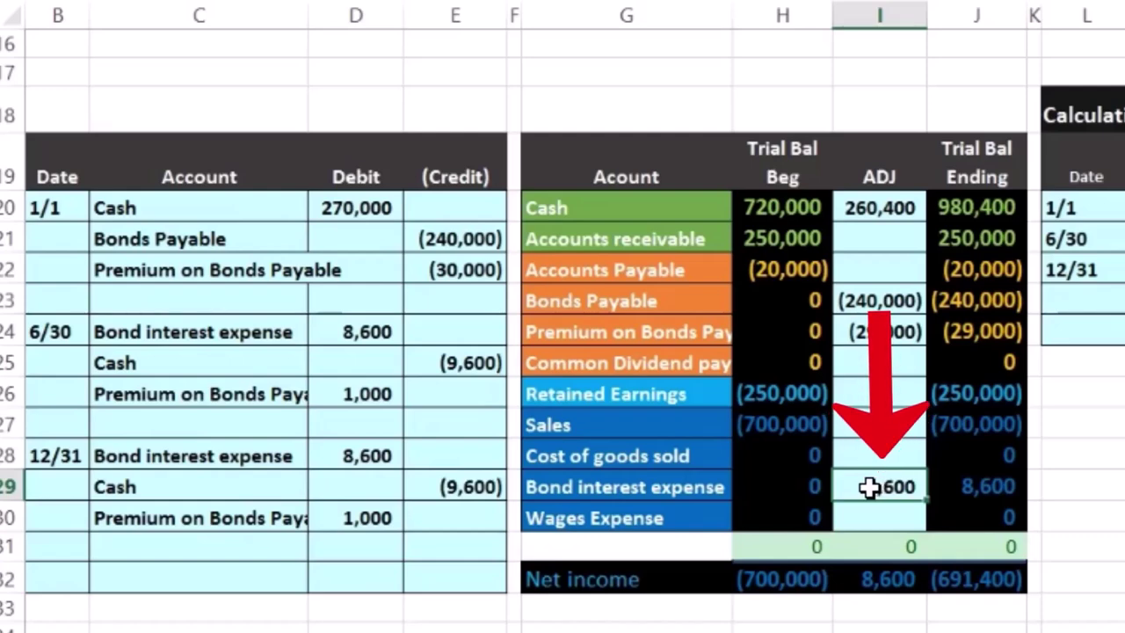
pyautogui.doubleClick(863, 485)
pyautogui.click(903, 486)
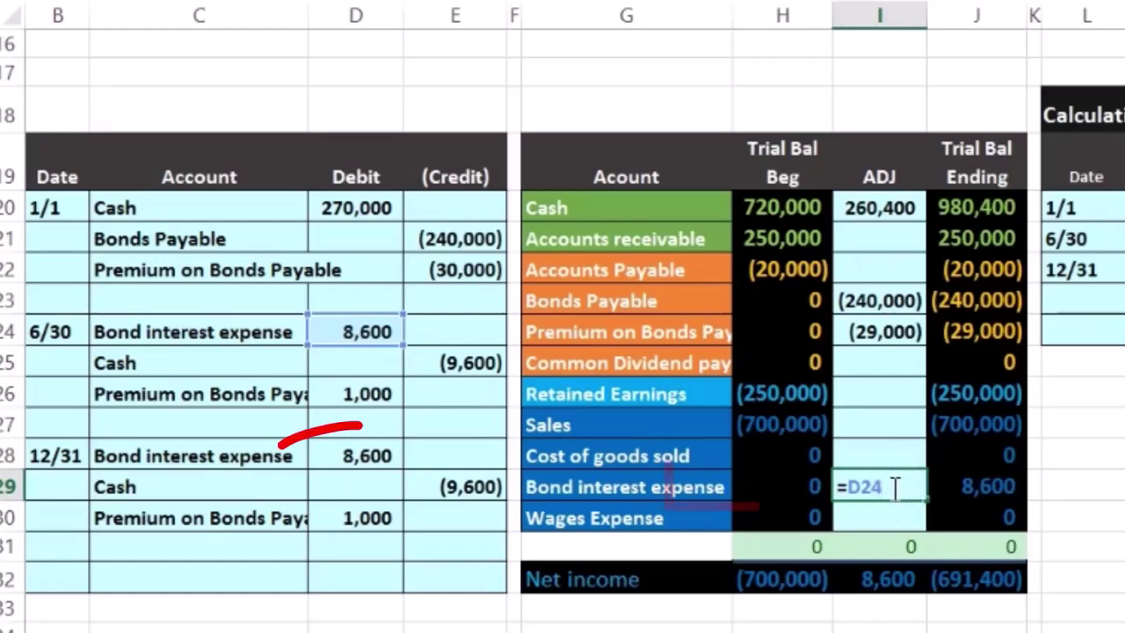
pyautogui.write('+')
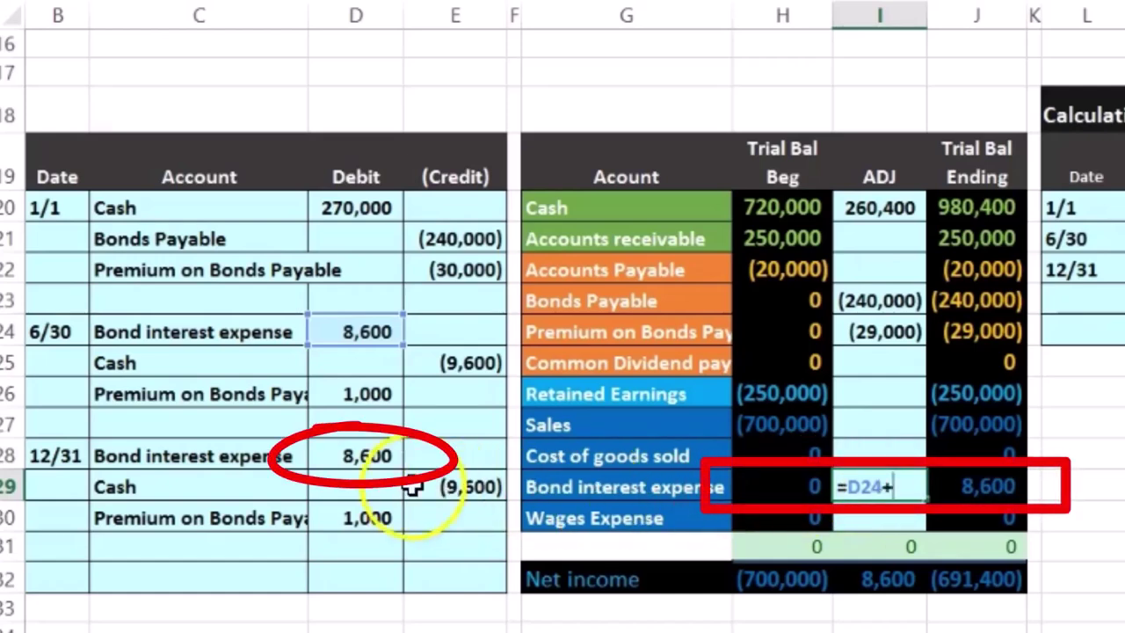
pyautogui.click(371, 459)
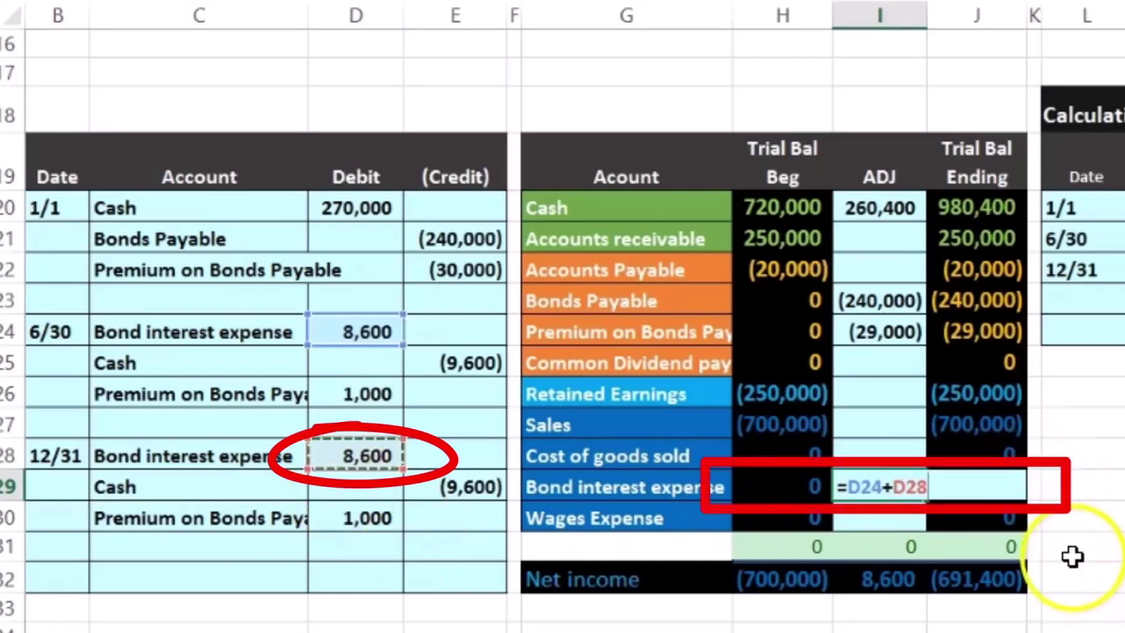
pyautogui.press('Return')
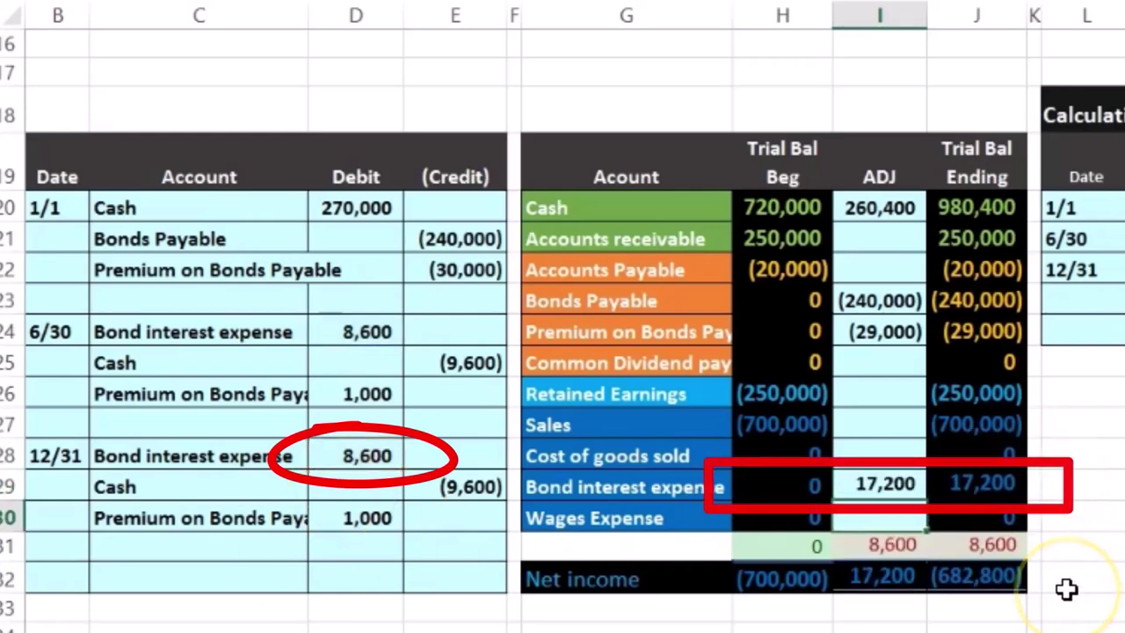
# Examine how the ending balances from Sales through Bond interest expense in J27:J29 make up net income.
pyautogui.click(982, 426)
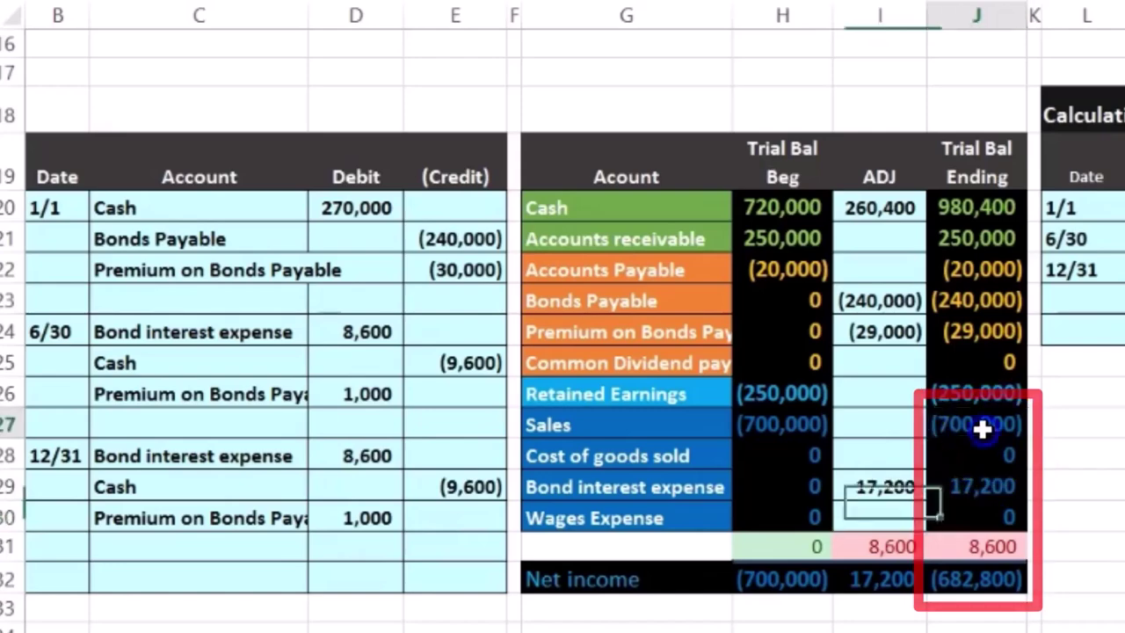
pyautogui.moveTo(983, 428); pyautogui.dragTo(982, 484)
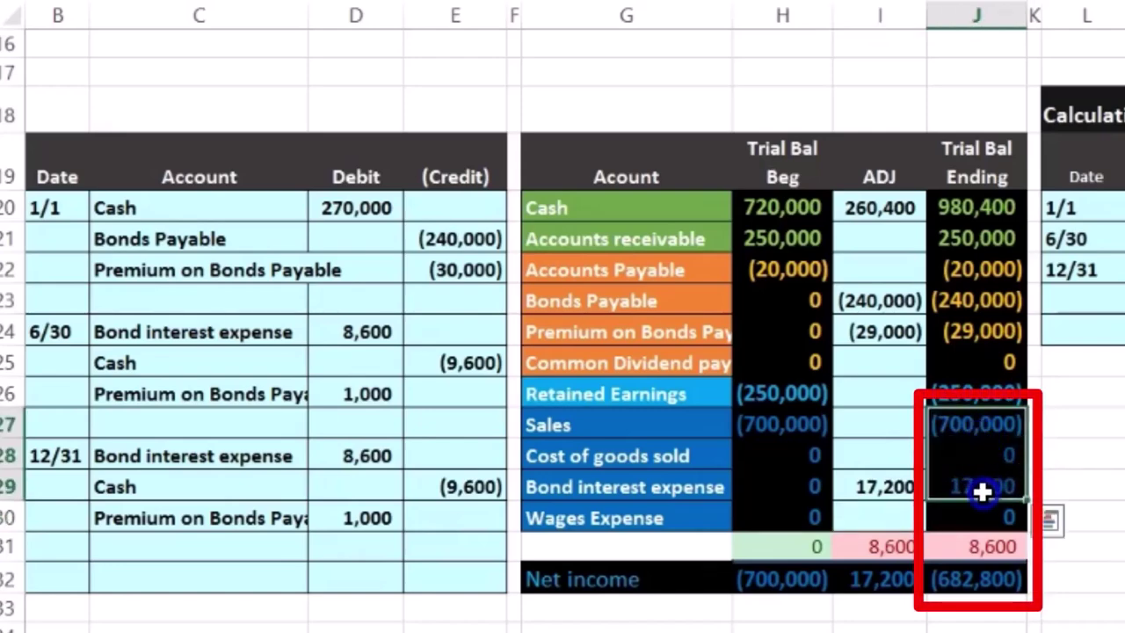
pyautogui.click(1089, 479)
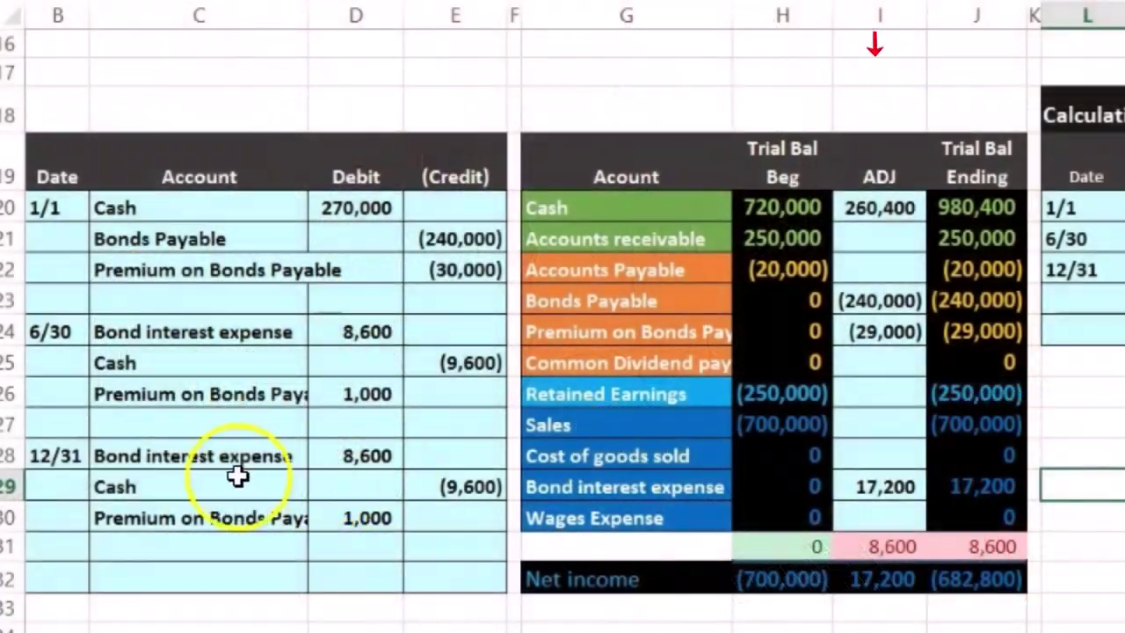
# Post the 12/31 Cash credit to the trial balance by extending the Cash adjustment in I20 to =D20+E25+E29.
pyautogui.moveTo(347, 489); pyautogui.dragTo(450, 491)
pyautogui.click(651, 200)
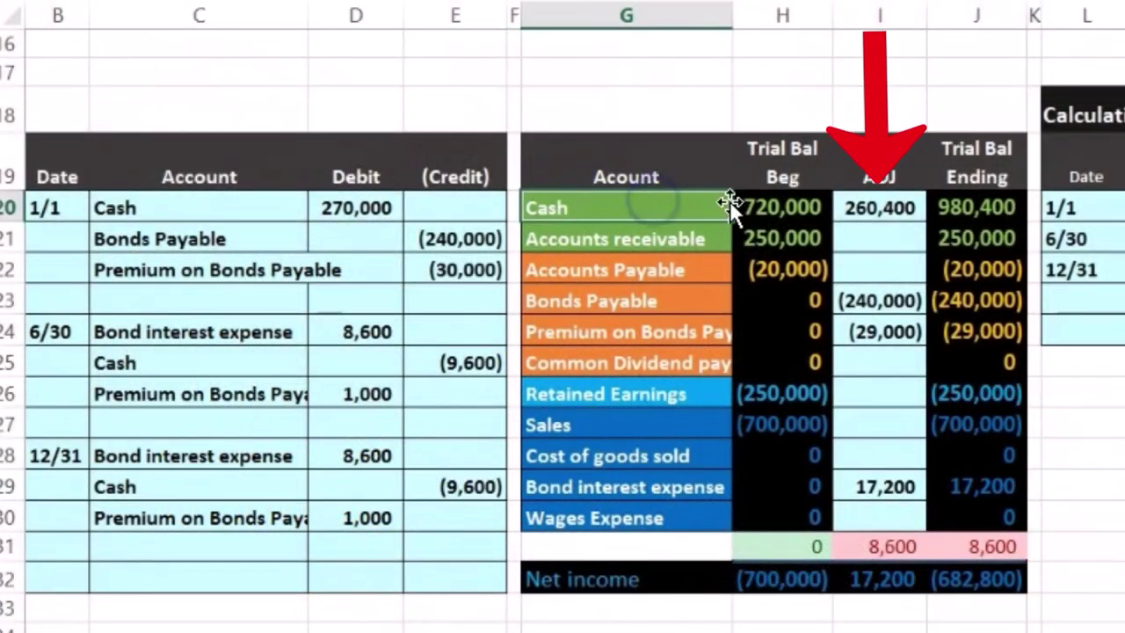
pyautogui.click(882, 206)
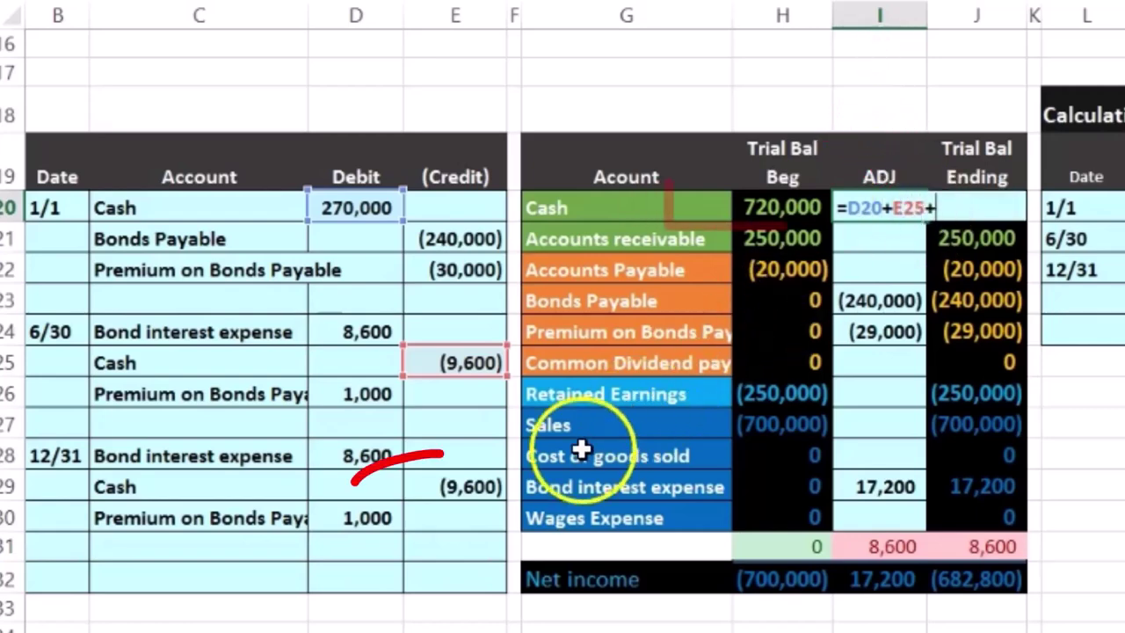
pyautogui.click(469, 484)
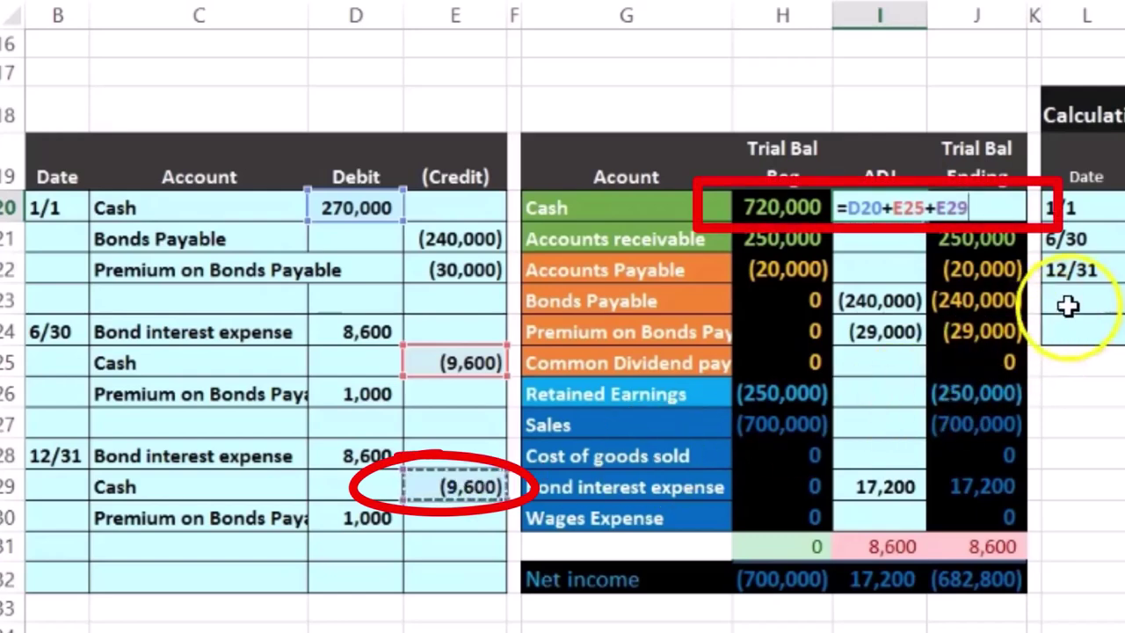
pyautogui.press('Return')
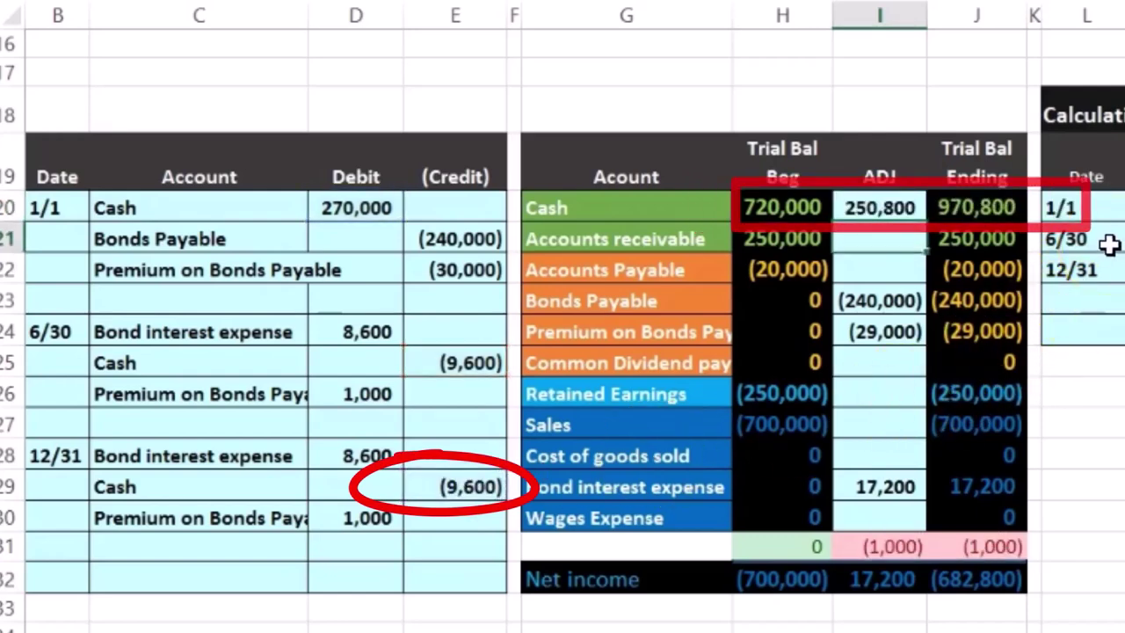
# Post the 12/31 premium amortization to the trial balance by extending the Premium on Bonds Payable adjustment in I24 to =E22+D26+D30.
pyautogui.moveTo(269, 522); pyautogui.dragTo(339, 524)
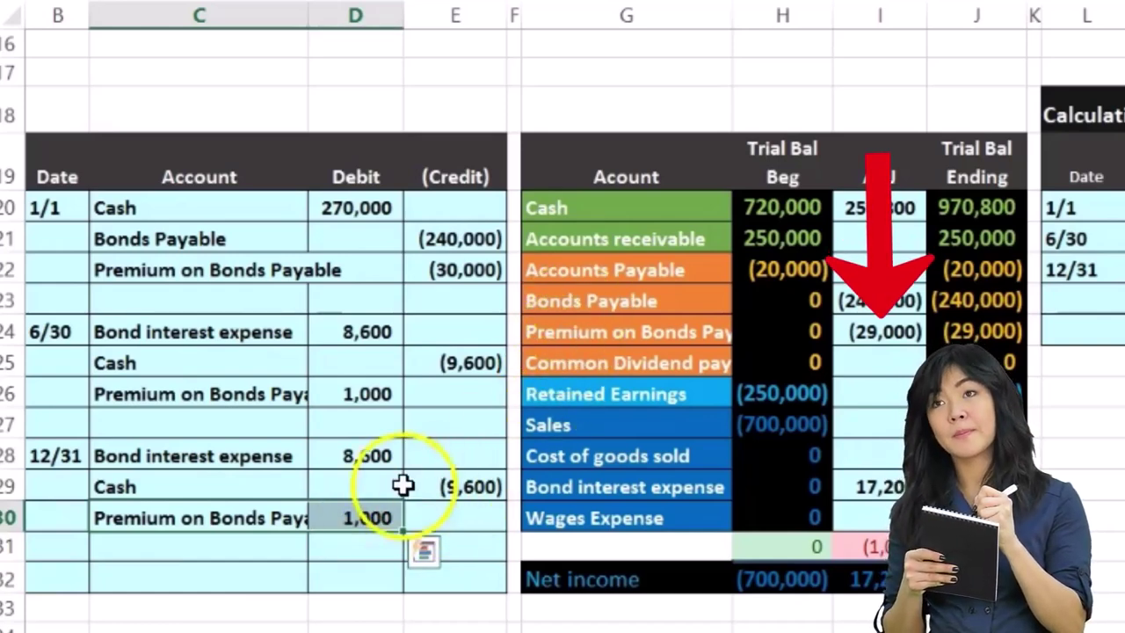
pyautogui.click(723, 332)
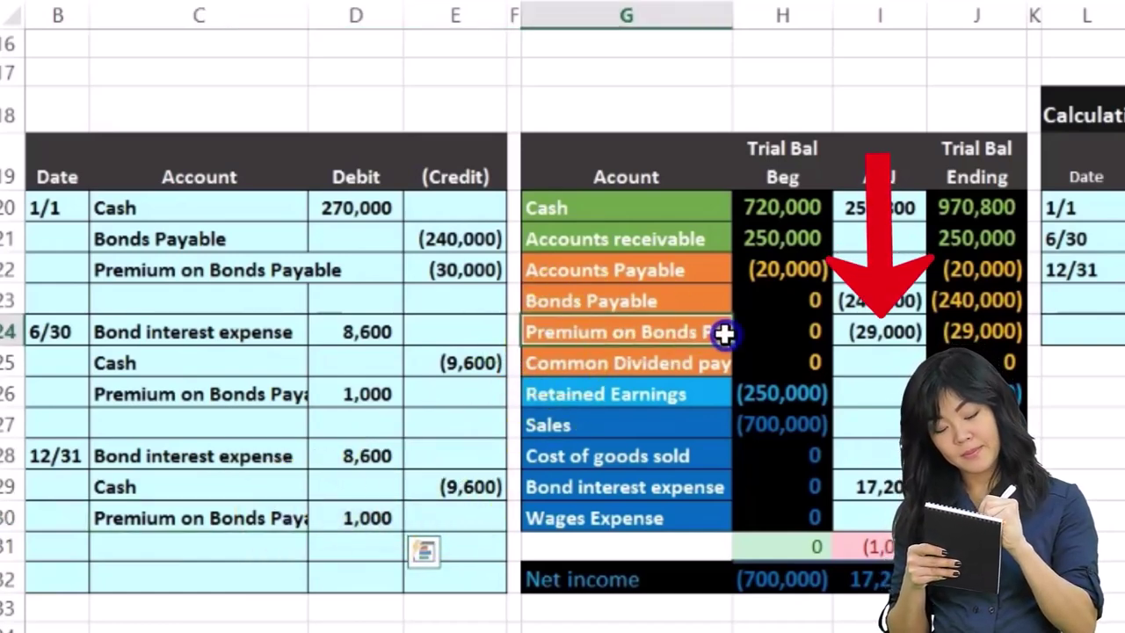
pyautogui.click(895, 331)
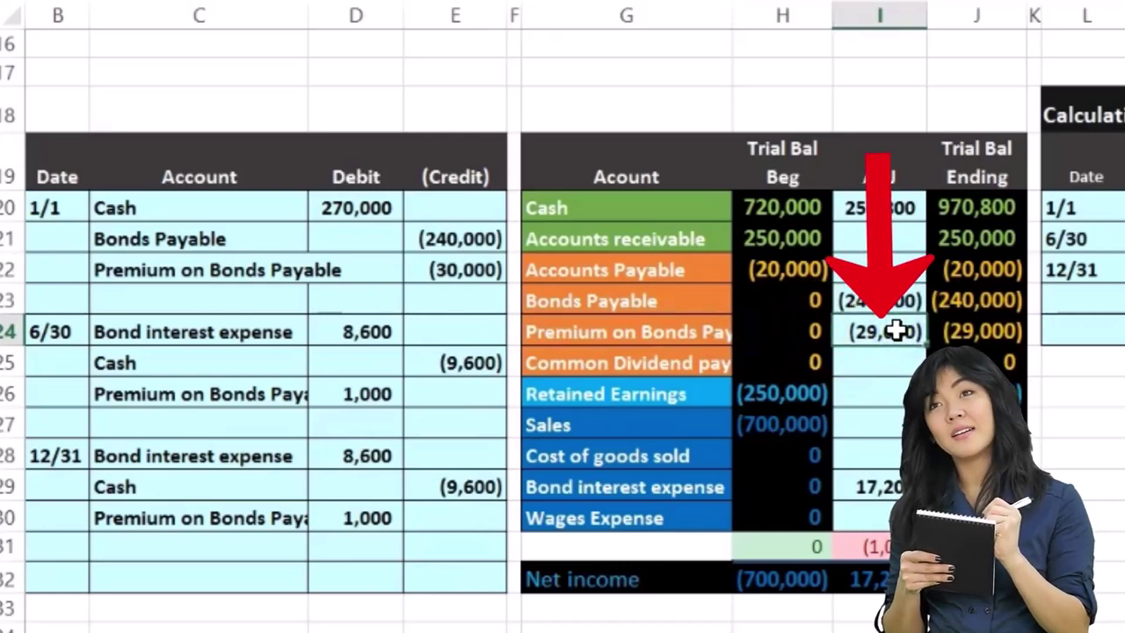
pyautogui.doubleClick(893, 331)
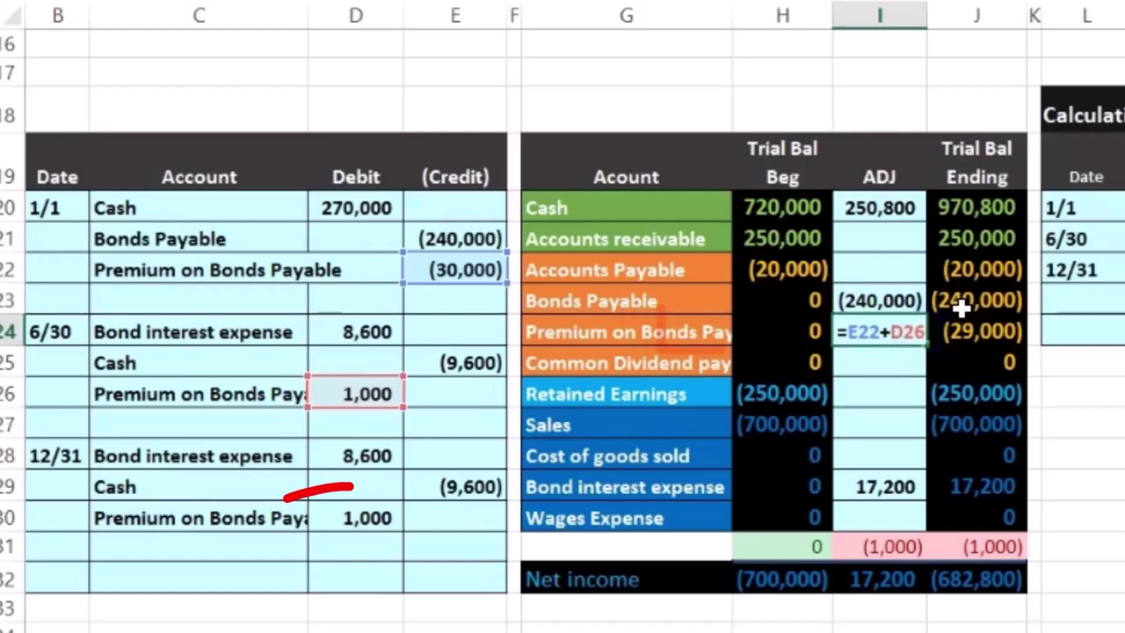
pyautogui.write('+')
pyautogui.click(356, 517)
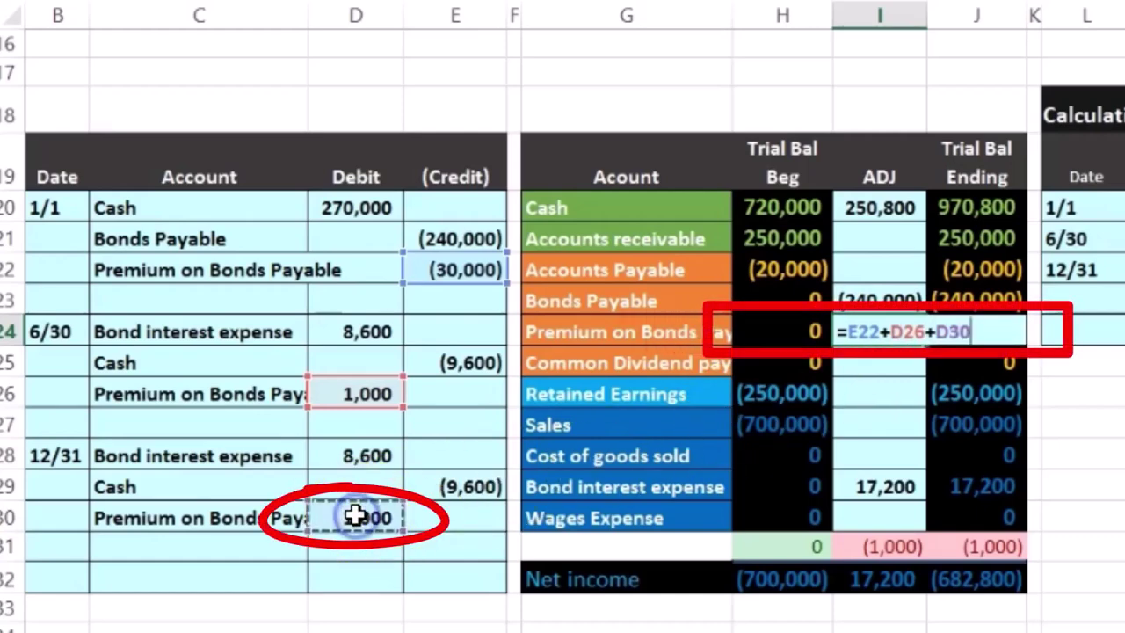
pyautogui.press('Return')
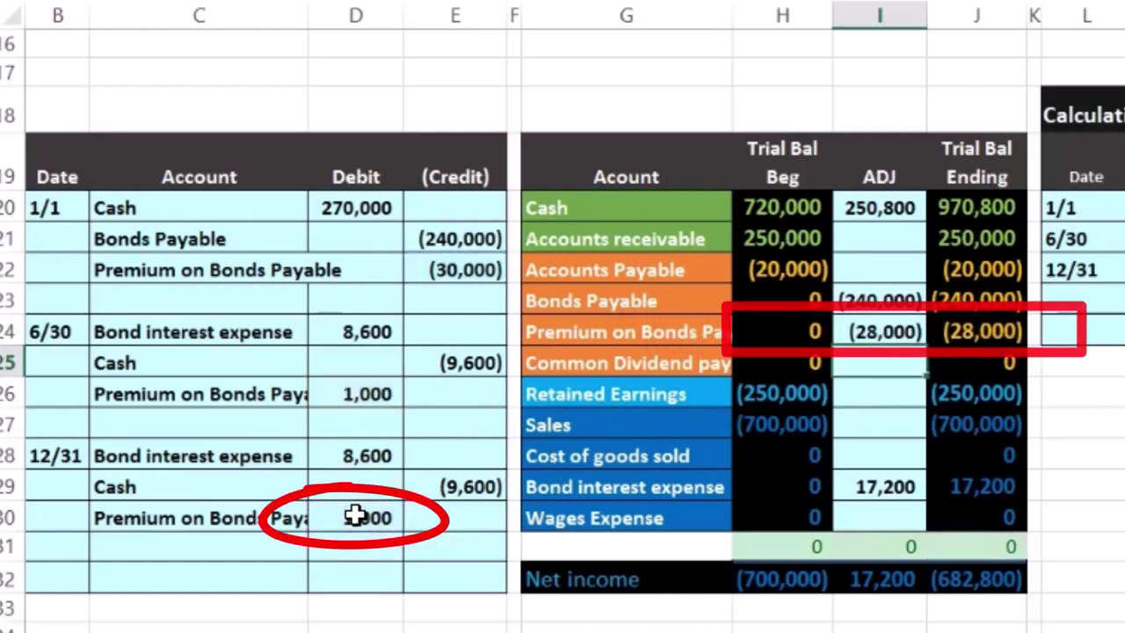
# Check the ending trial balance total in J31 and sum Bonds Payable with its premium in J23:J24 to compare against the 12/31 carrying value.
pyautogui.click(980, 549)
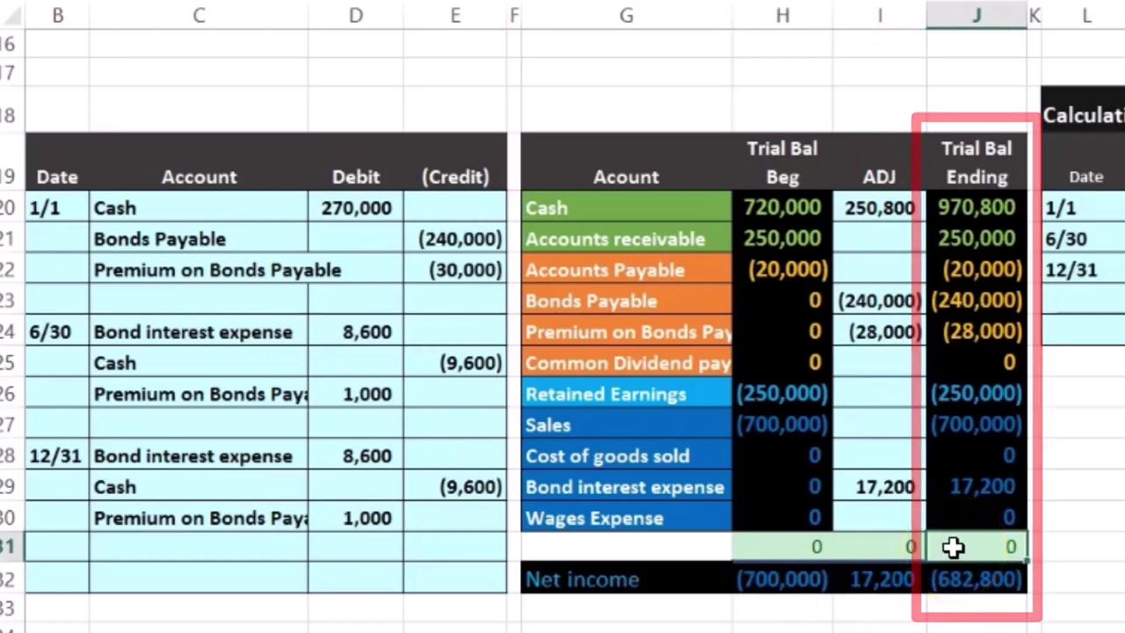
pyautogui.click(985, 302)
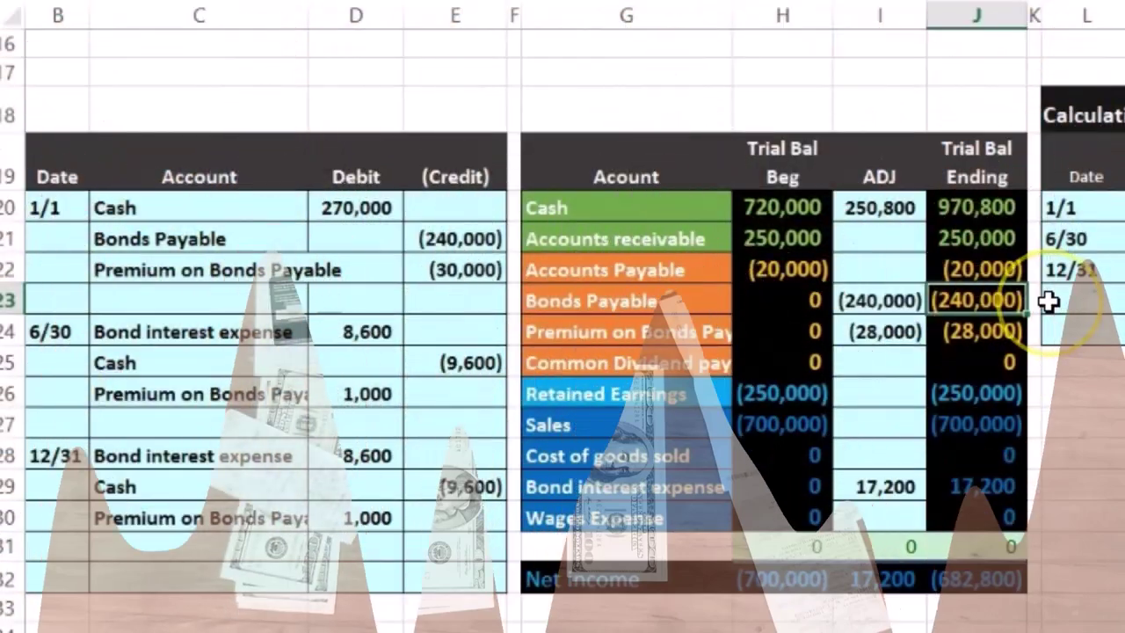
pyautogui.click(1012, 329)
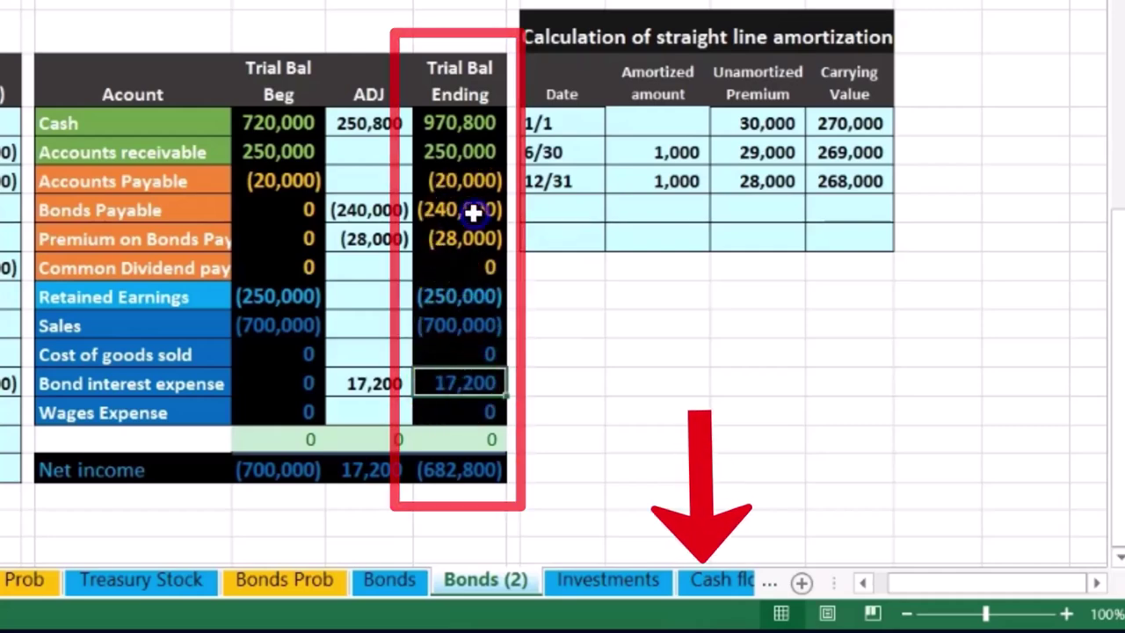
pyautogui.moveTo(496, 210); pyautogui.dragTo(497, 236)
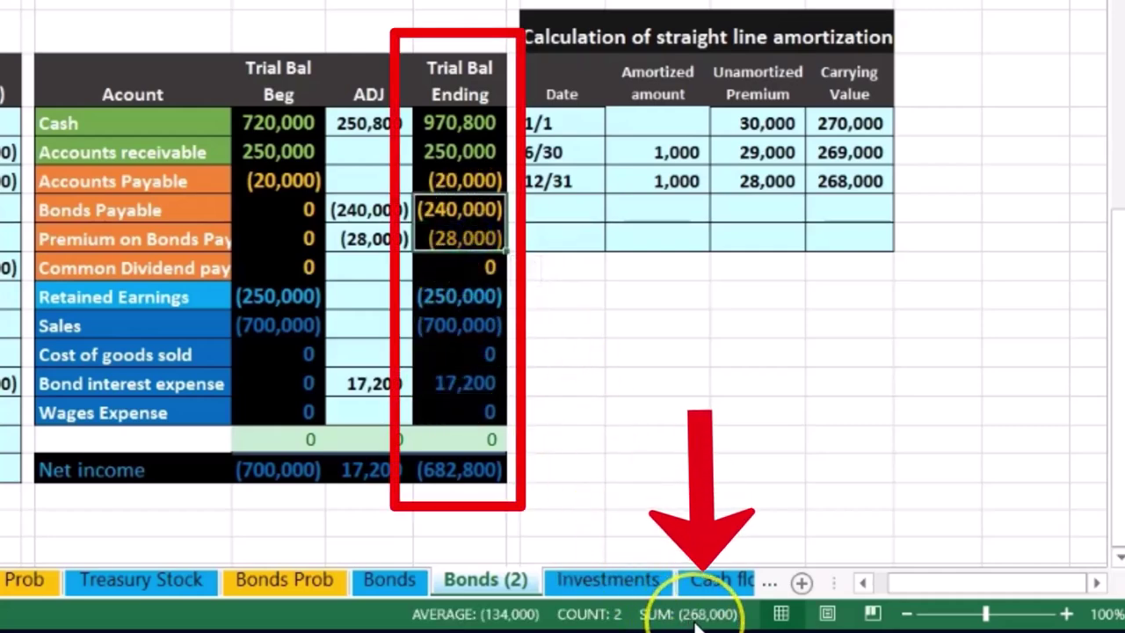